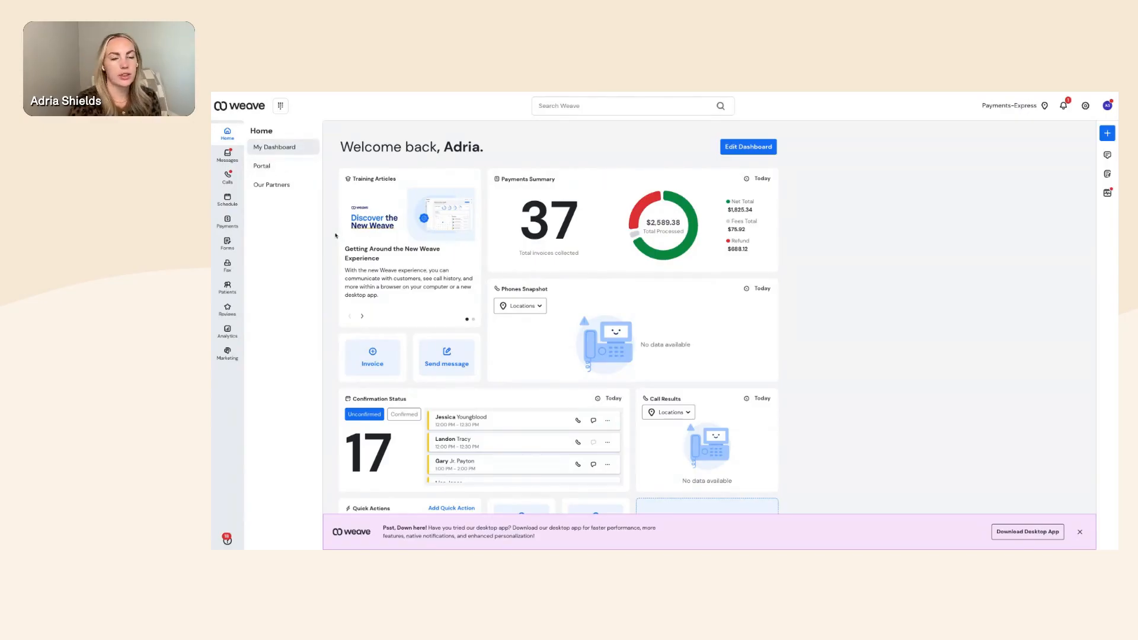
# Look at the Portal's setup page, return to the app dashboard, and dismiss the call override notice
pyautogui.click(263, 167)
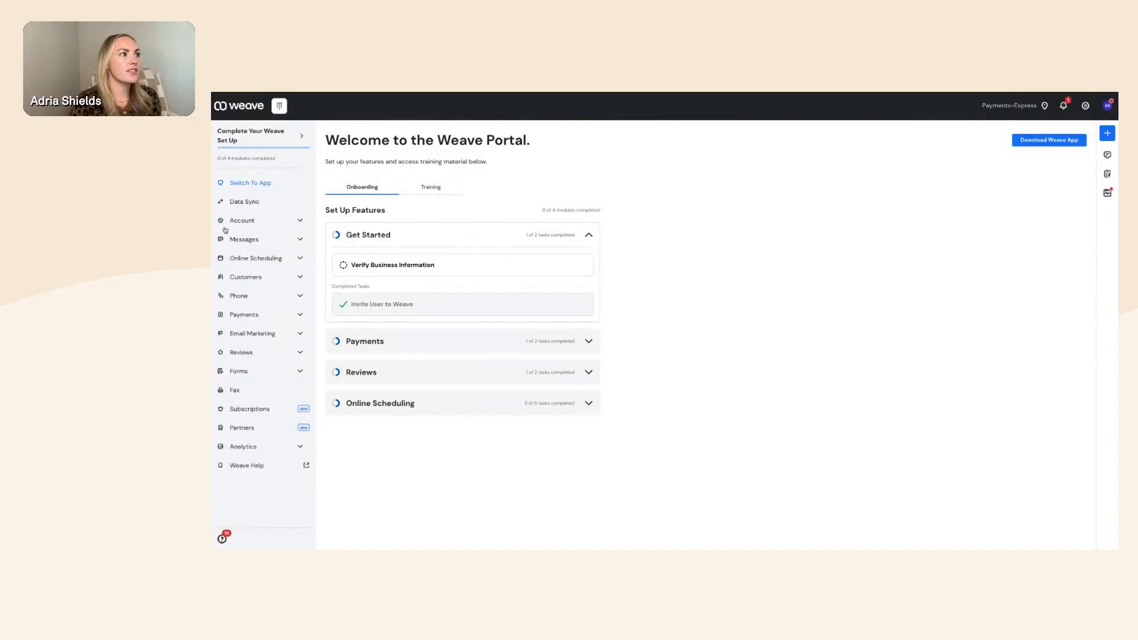
pyautogui.click(257, 190)
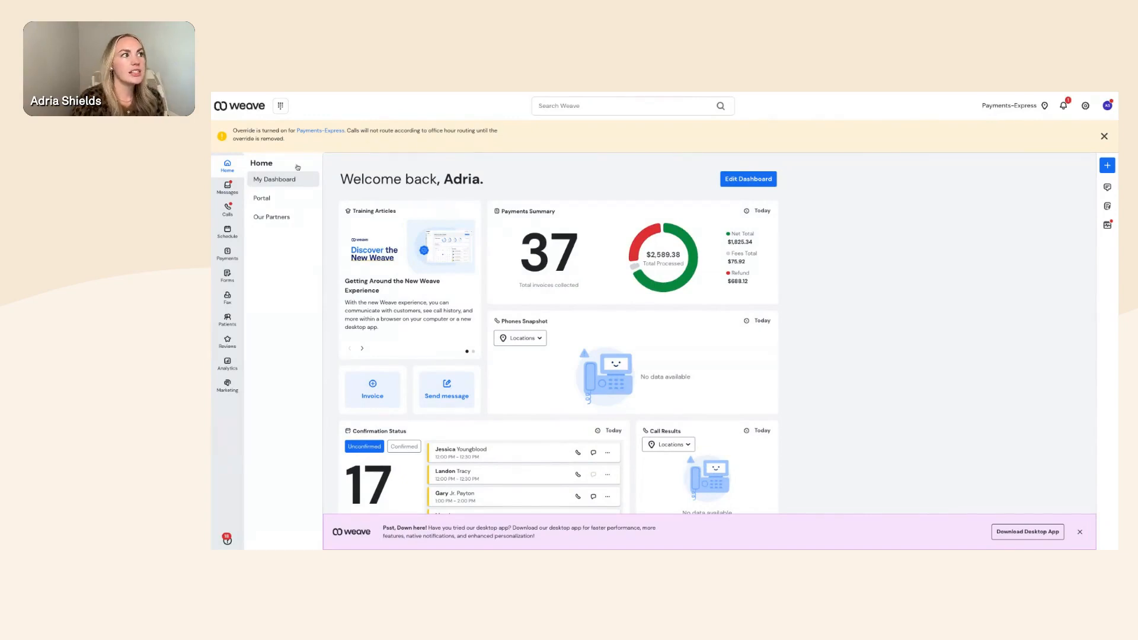
pyautogui.click(1103, 137)
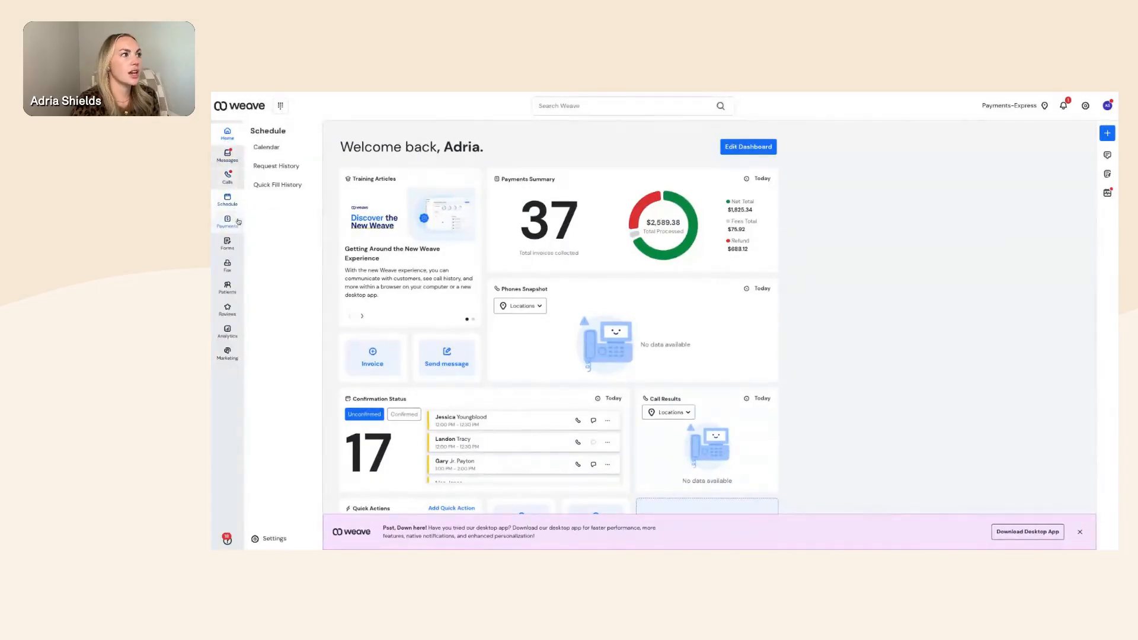
# Open the Payments invoice history, view the Paid and Outstanding invoices, and restore the All Invoices view
pyautogui.moveTo(231, 223)
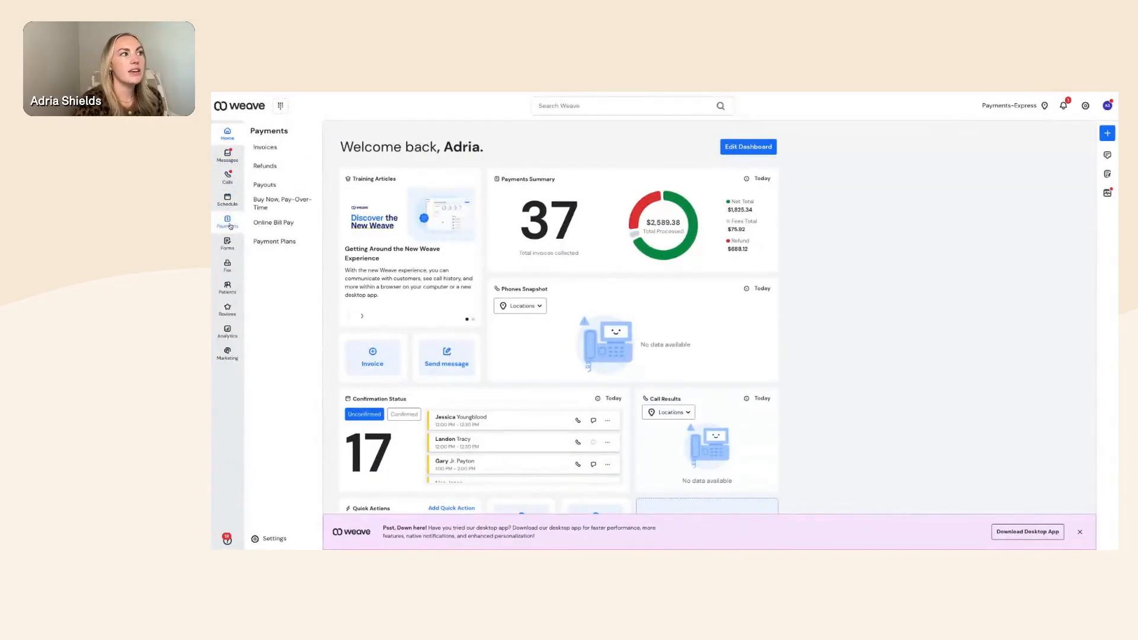
pyautogui.click(230, 224)
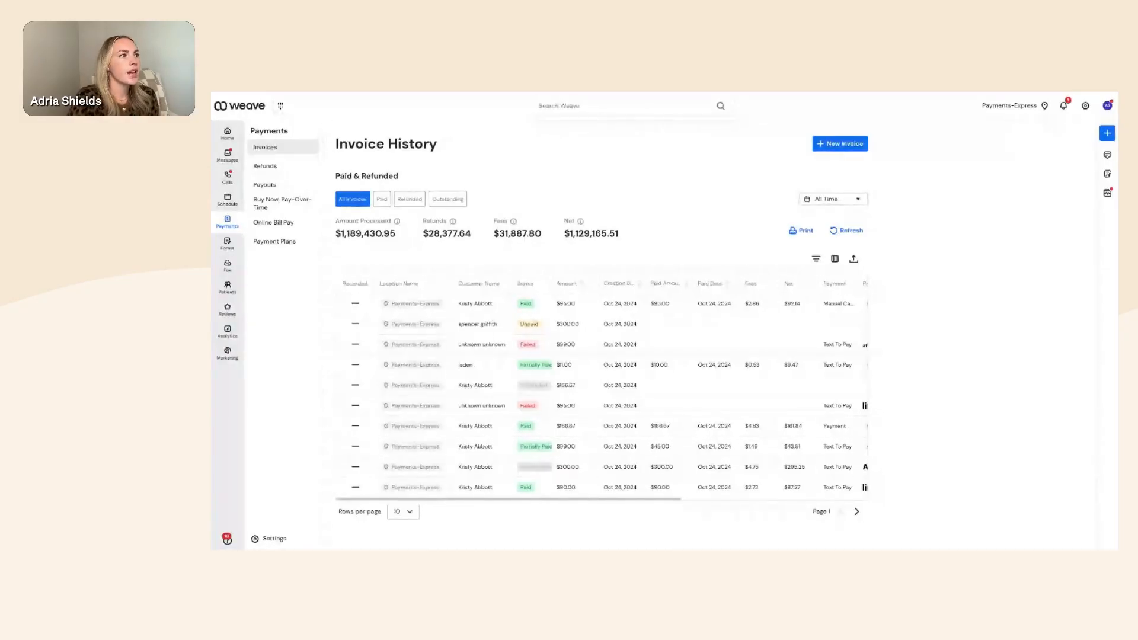
pyautogui.click(381, 203)
pyautogui.click(410, 202)
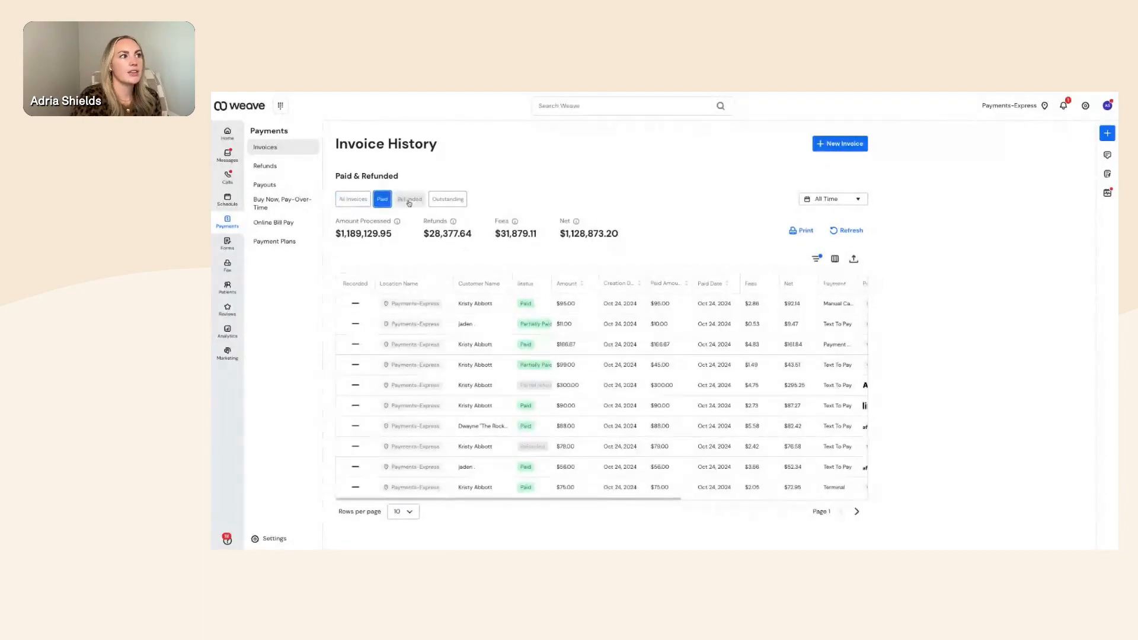
pyautogui.click(448, 200)
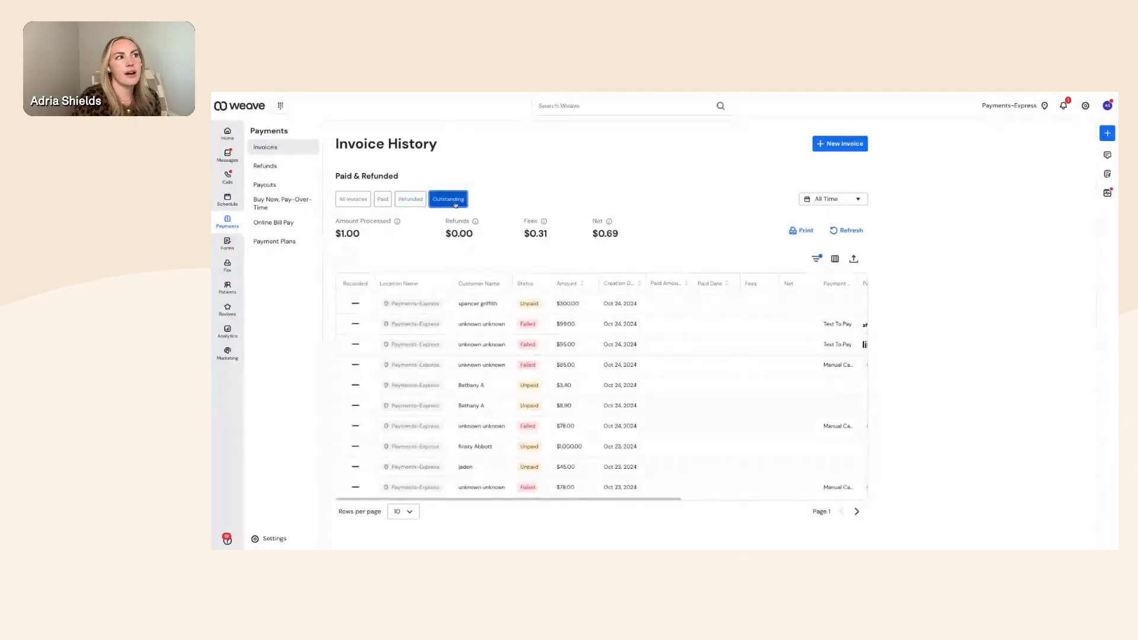
pyautogui.click(354, 200)
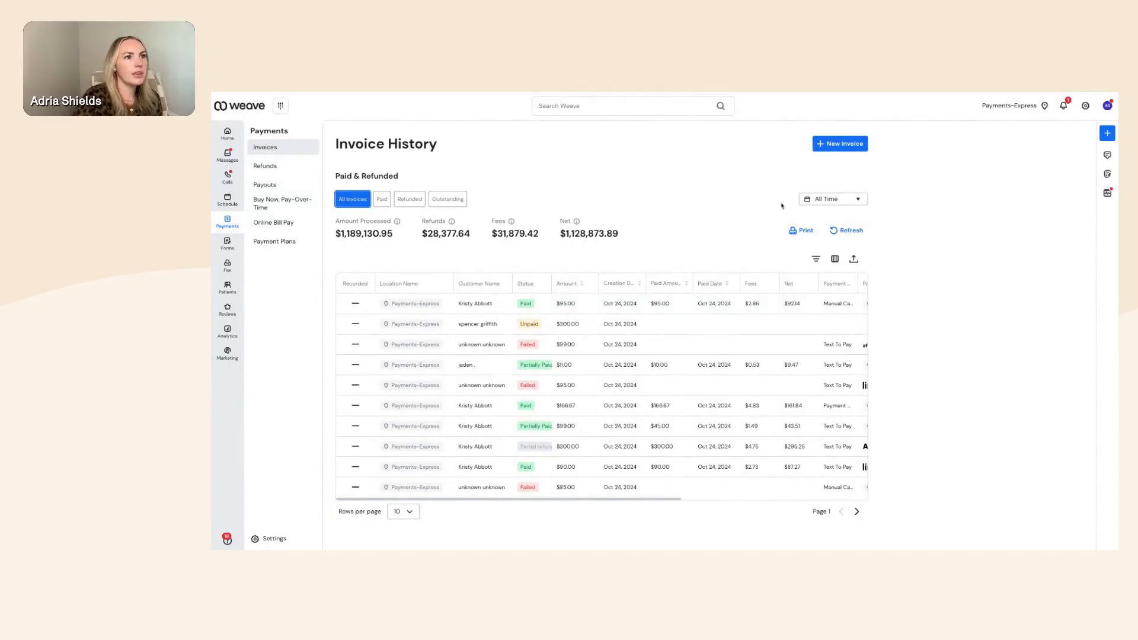
# Start a new invoice and assign it to the existing customer, found by searching their first name
pyautogui.click(843, 147)
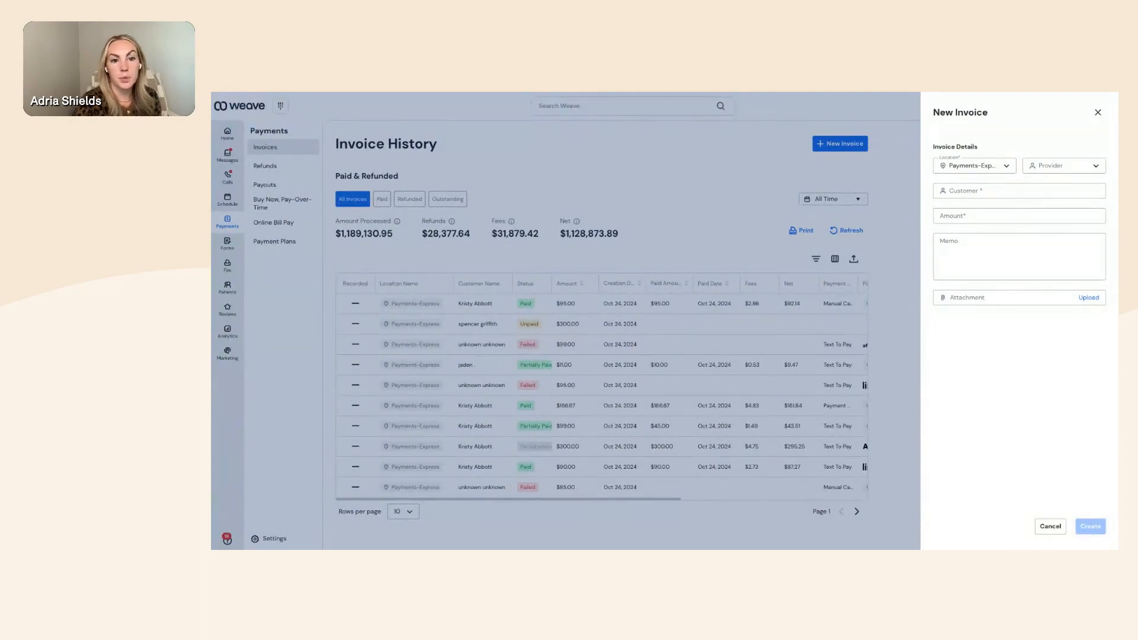
pyautogui.click(978, 166)
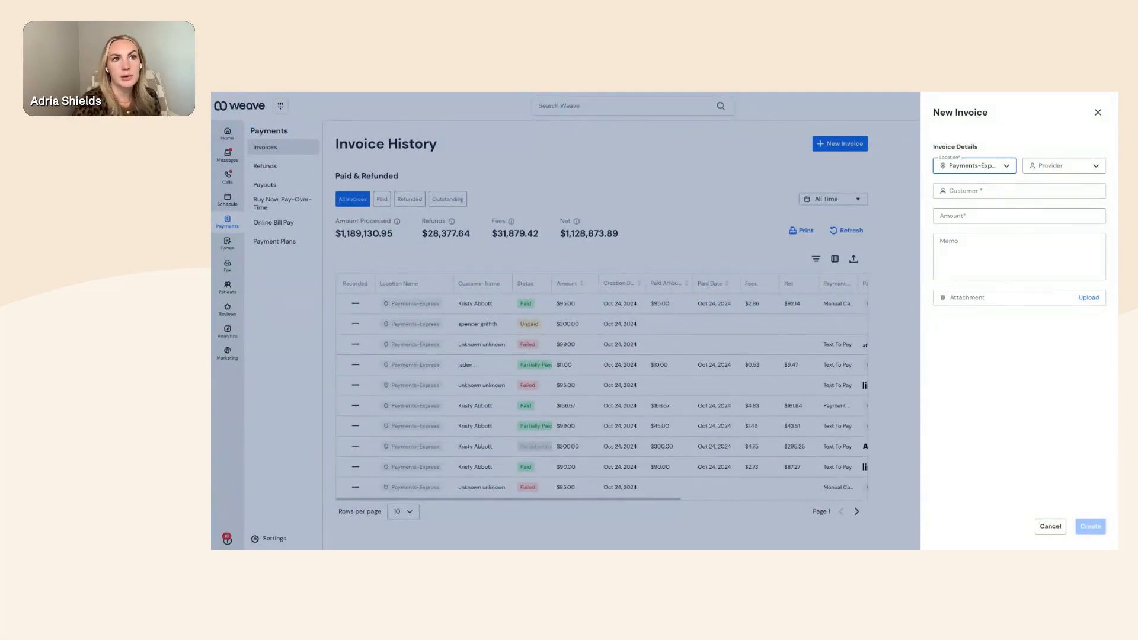
pyautogui.click(1008, 168)
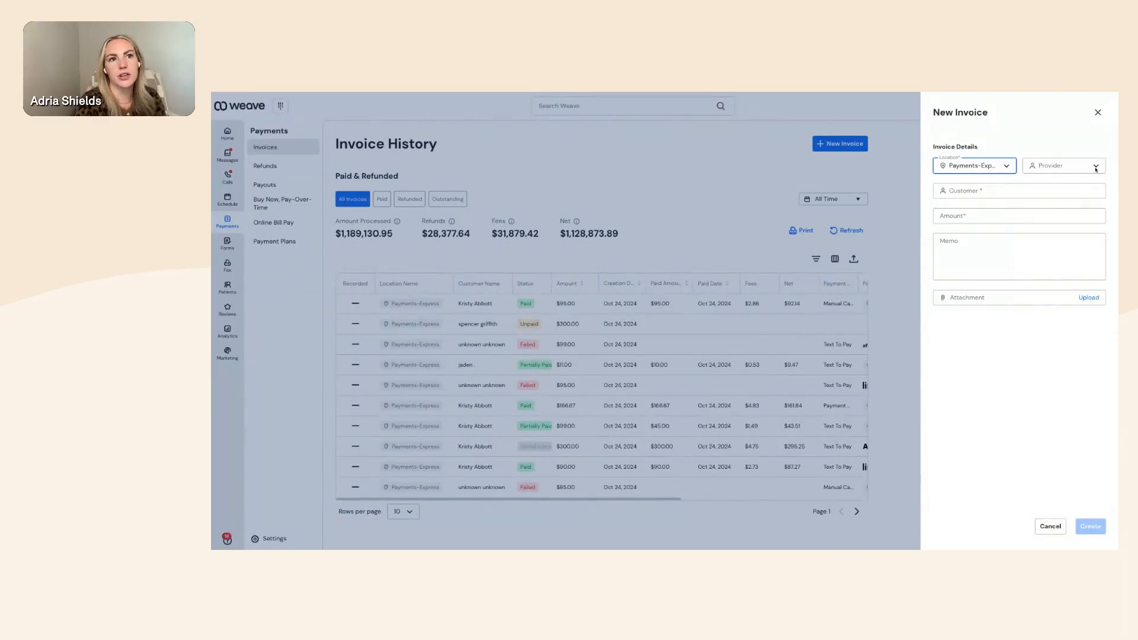
pyautogui.click(1019, 190)
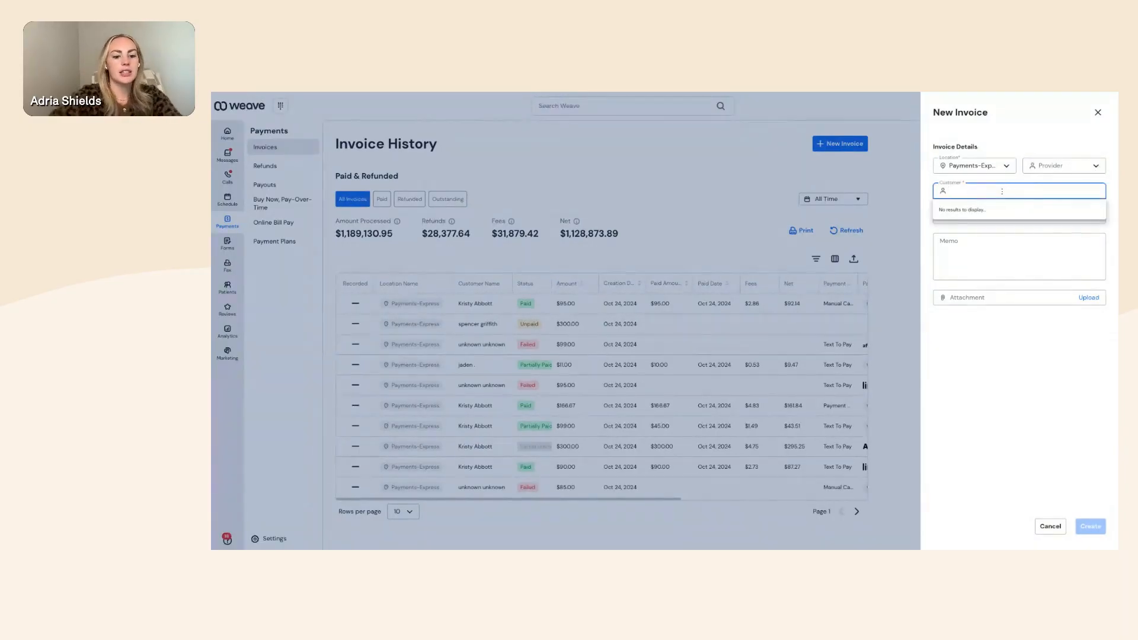
pyautogui.write('zoey')
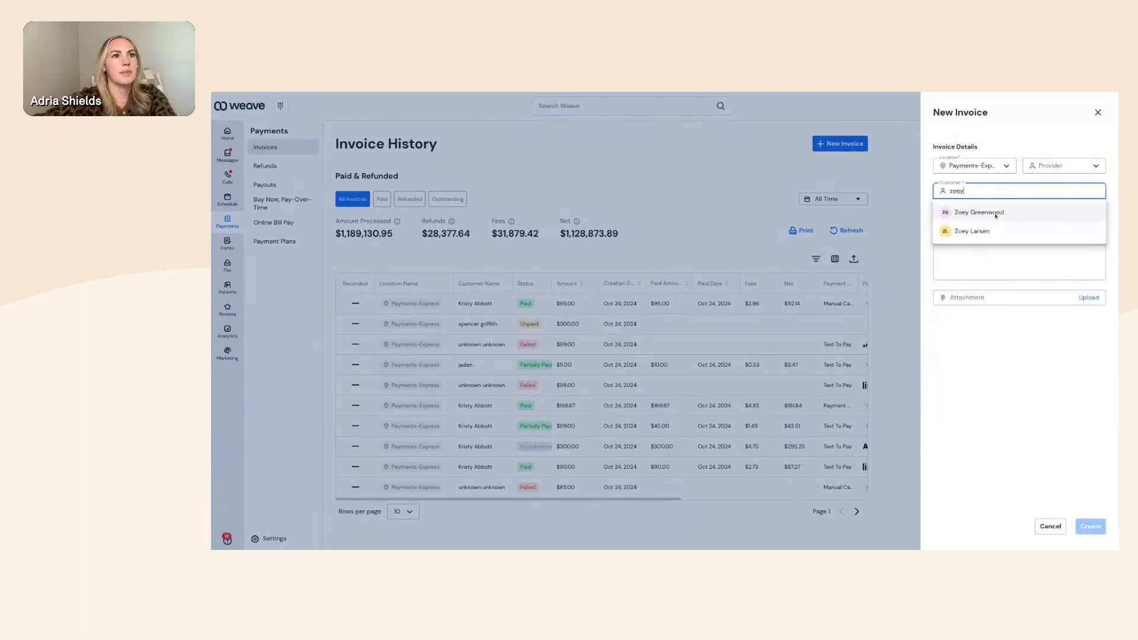
pyautogui.click(988, 214)
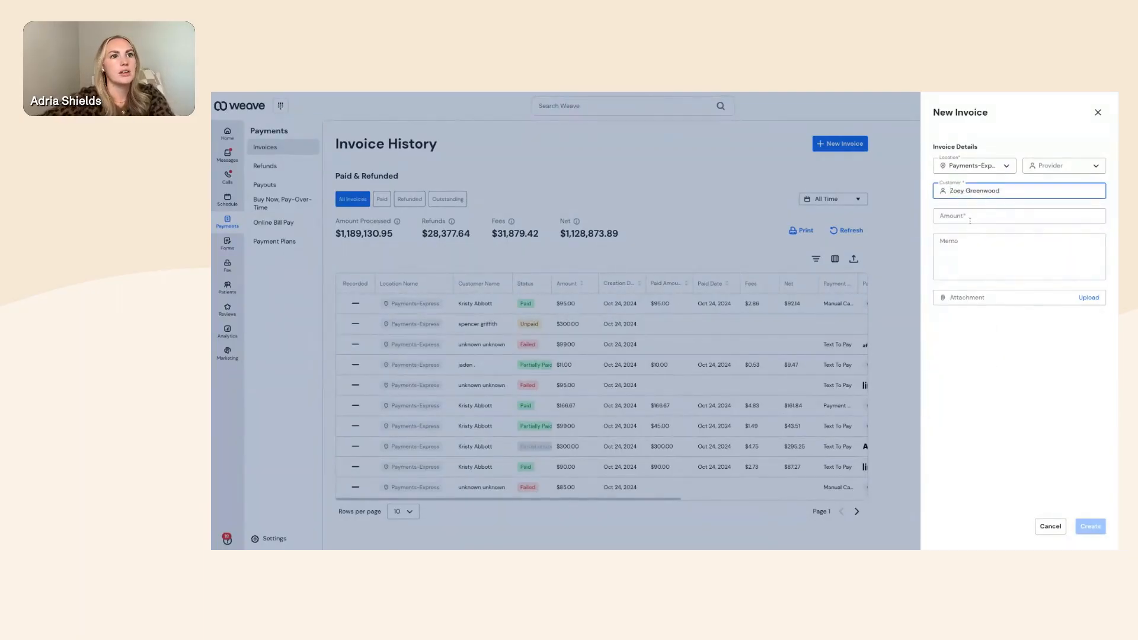
# Set the invoice amount to $150.00 and create the invoice with the memo left empty
pyautogui.click(970, 218)
pyautogui.write('1.50')
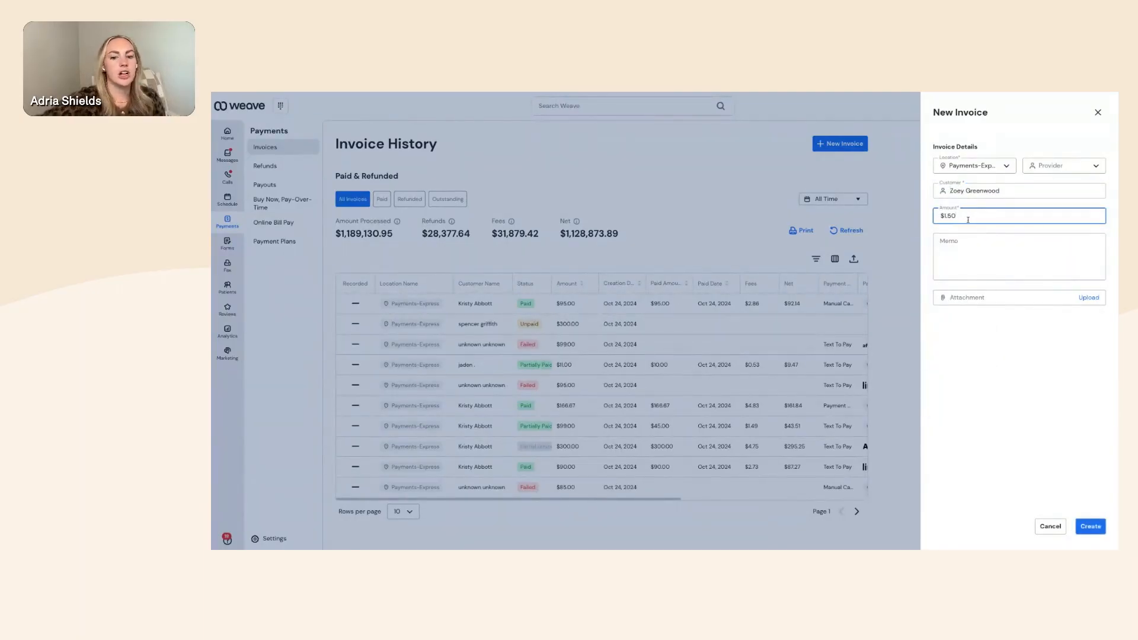
pyautogui.write('00')
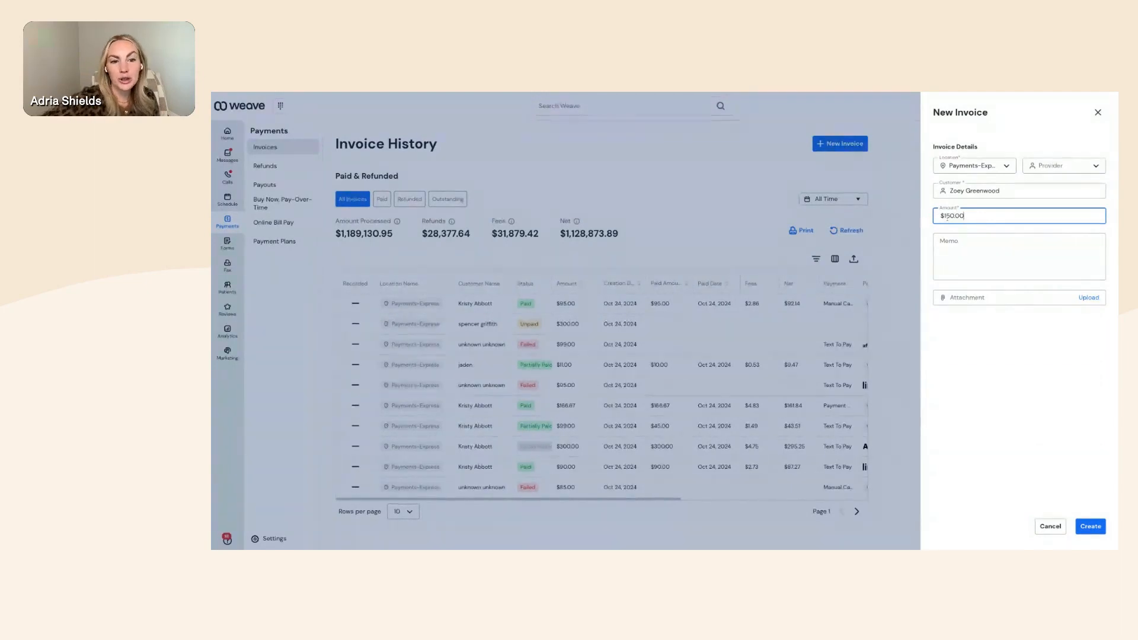
pyautogui.write('0')
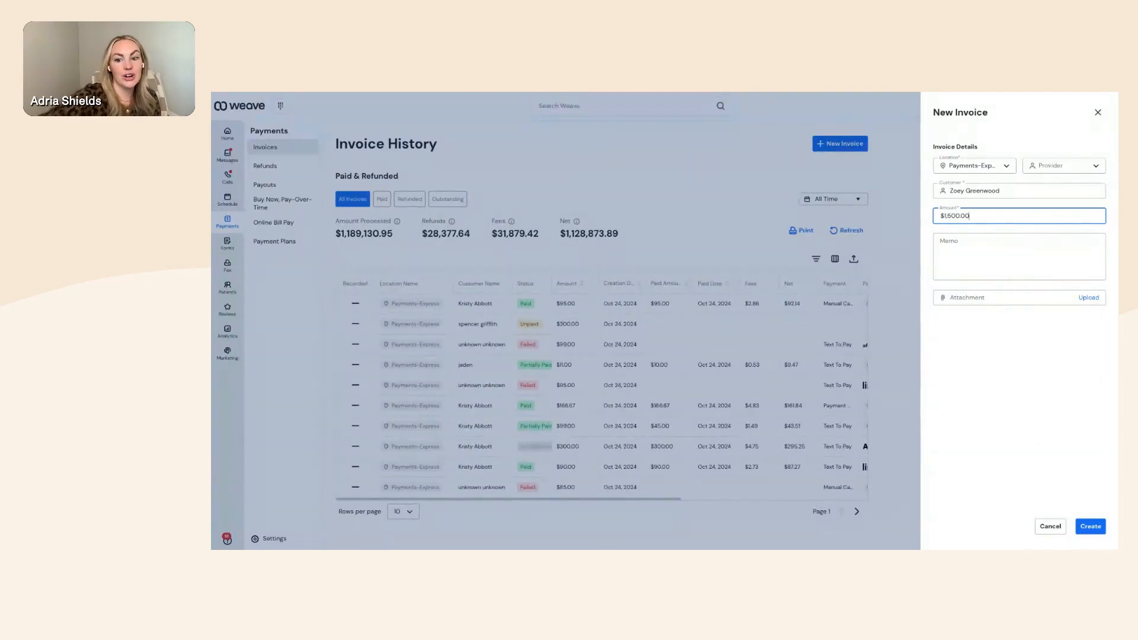
pyautogui.write('0')
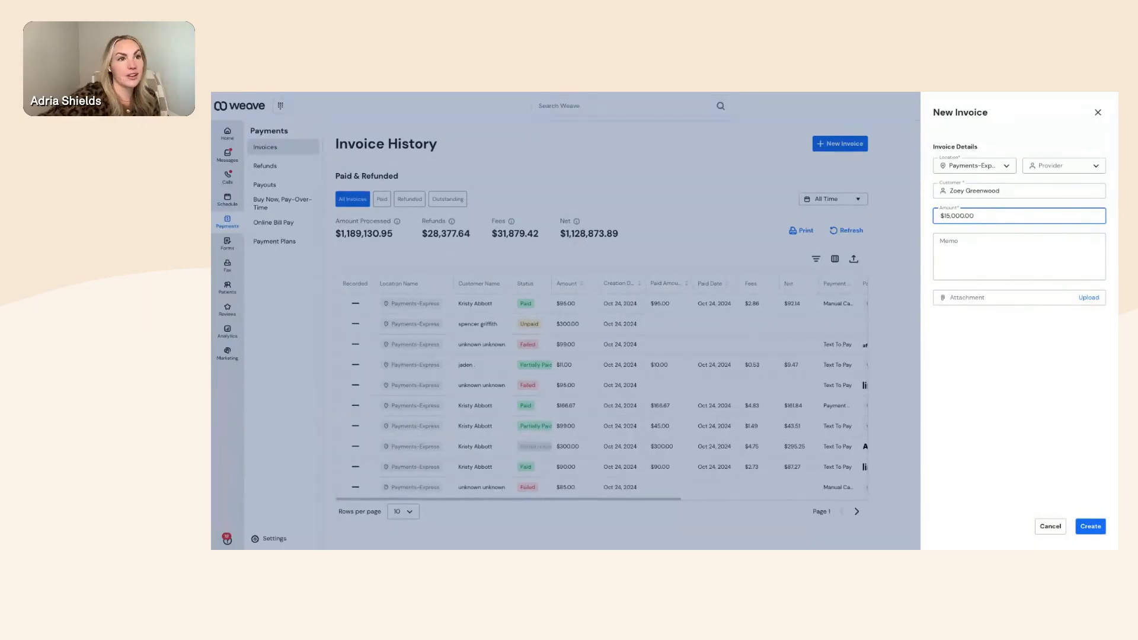
pyautogui.press('BackSpace')
pyautogui.press('BackSpace')
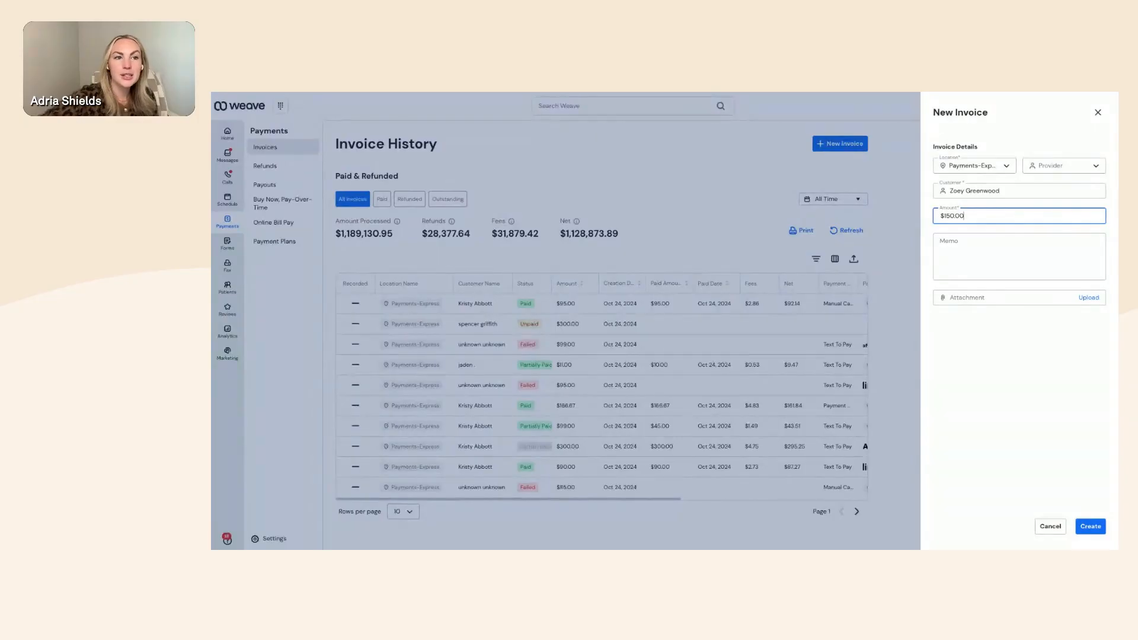
pyautogui.click(954, 244)
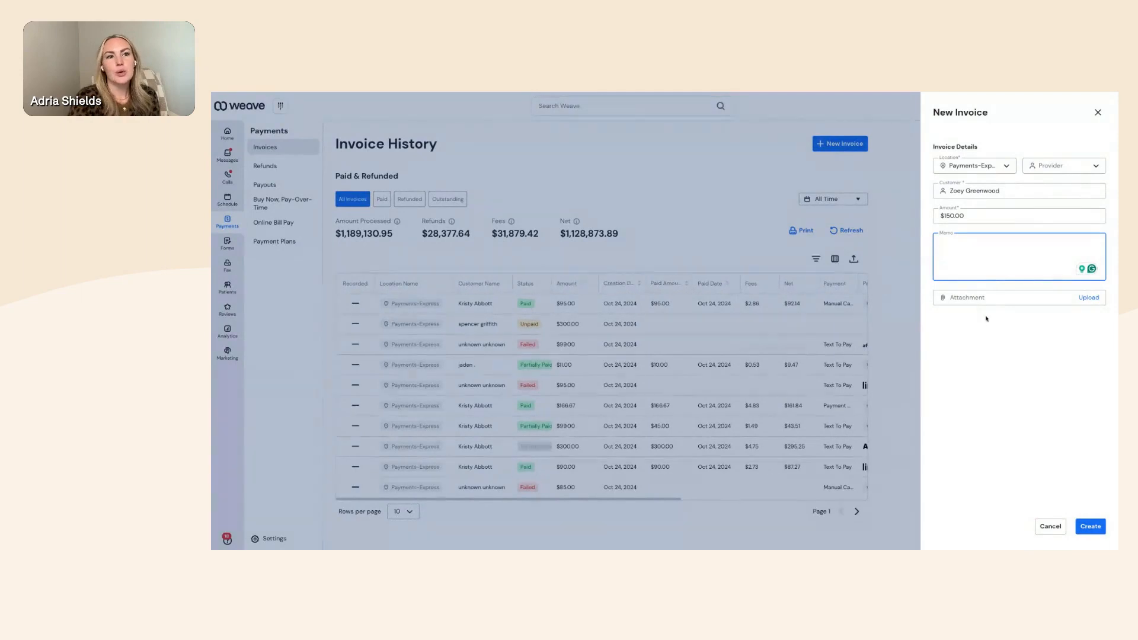
pyautogui.click(1006, 327)
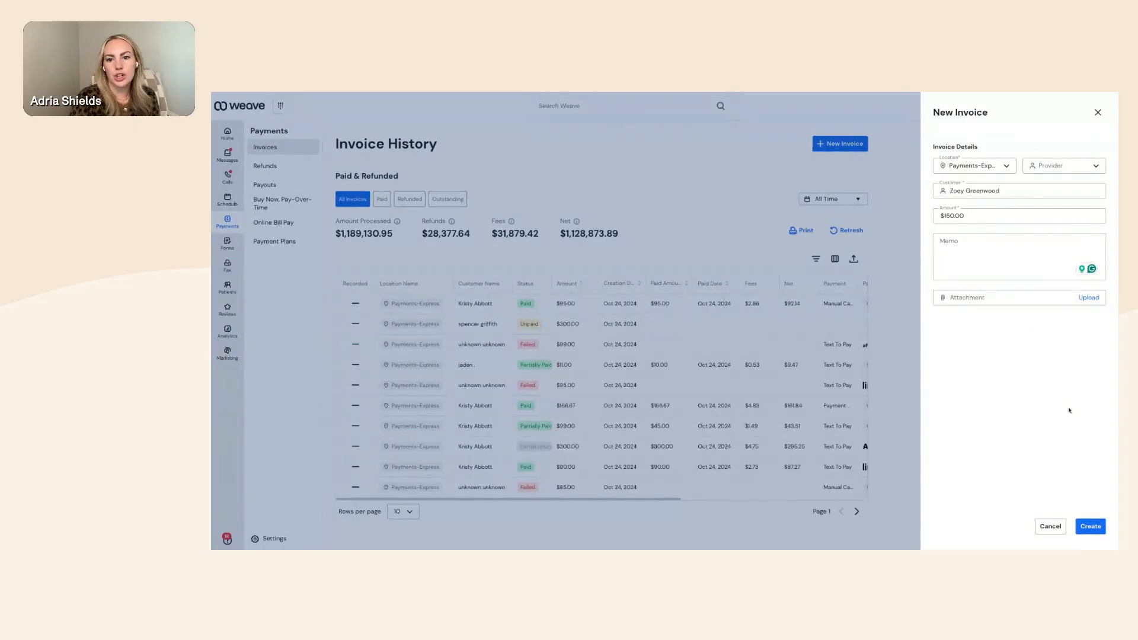
pyautogui.click(1093, 526)
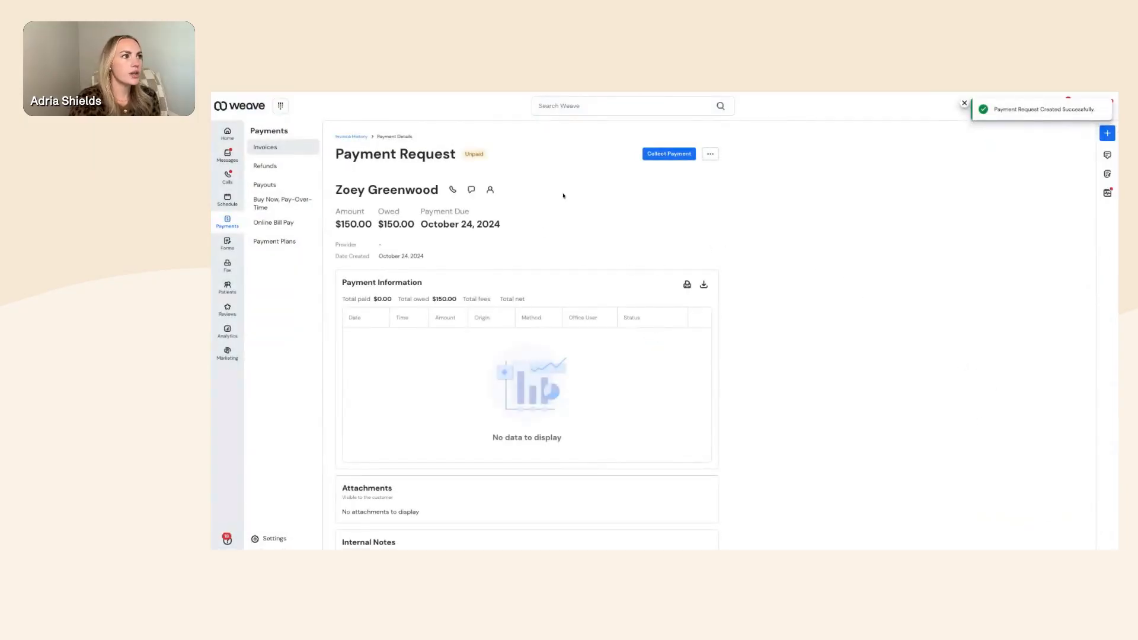
# View the message templates available for collecting the new invoice's payment by Text to Pay, and close them without choosing one
pyautogui.click(676, 156)
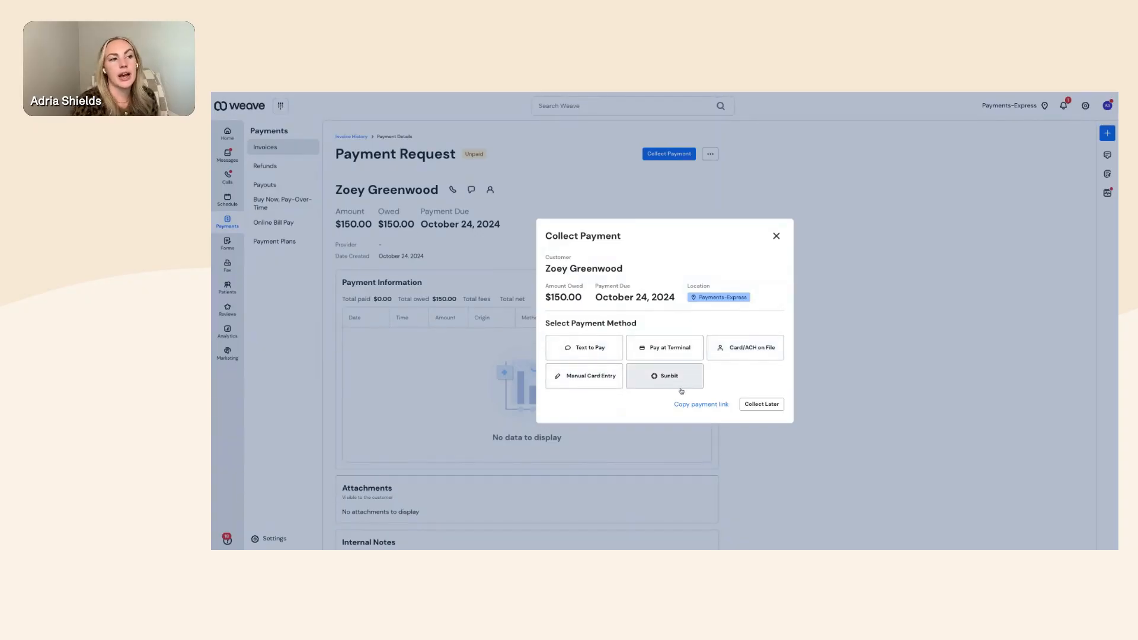
pyautogui.click(603, 347)
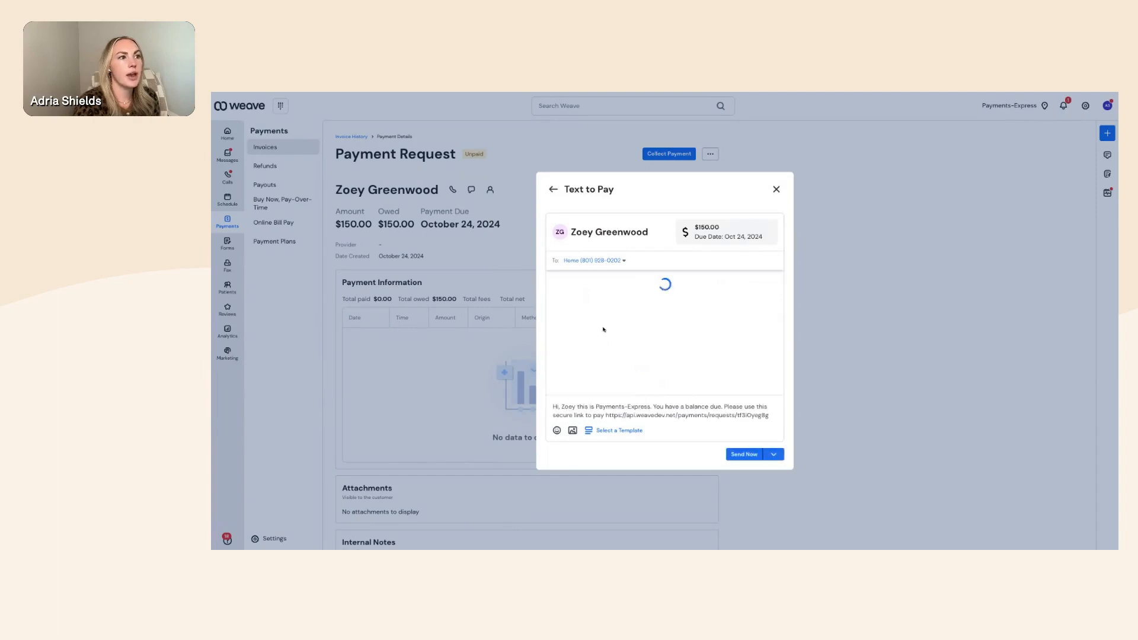
pyautogui.click(618, 432)
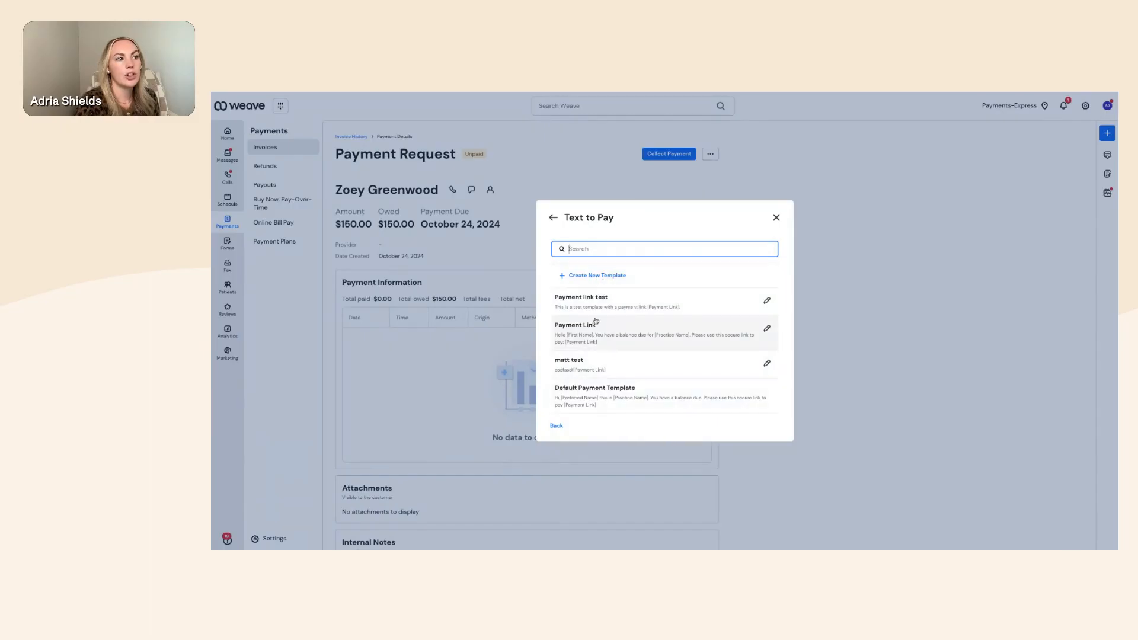
pyautogui.click(776, 218)
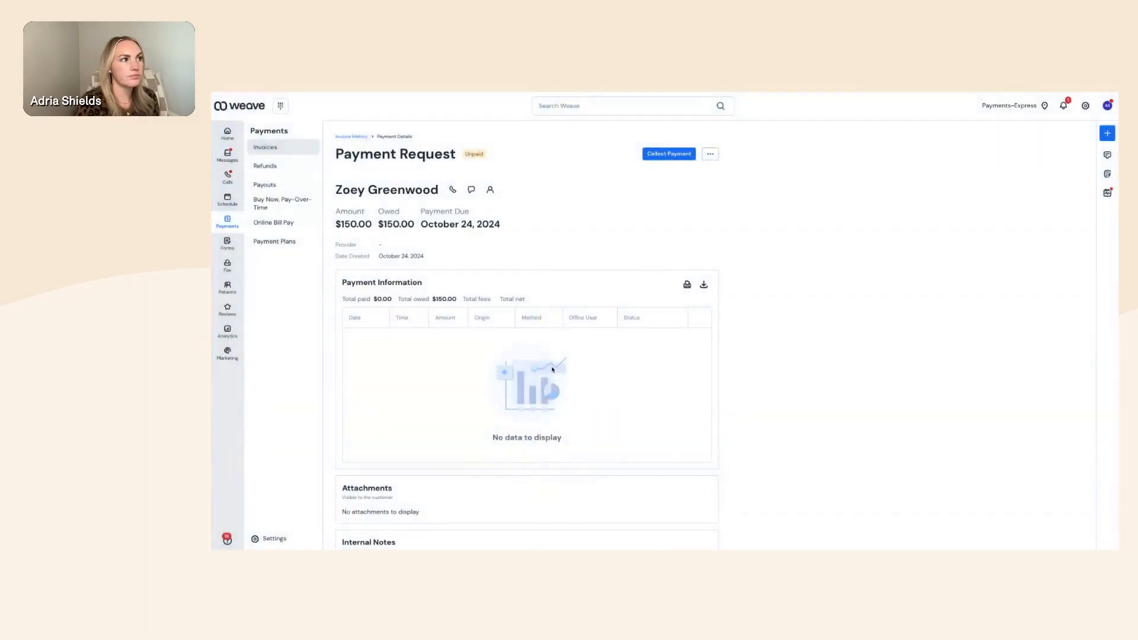
# Check the Schedule Send options for the Text to Pay message and send it to the customer immediately with the default text
pyautogui.click(669, 153)
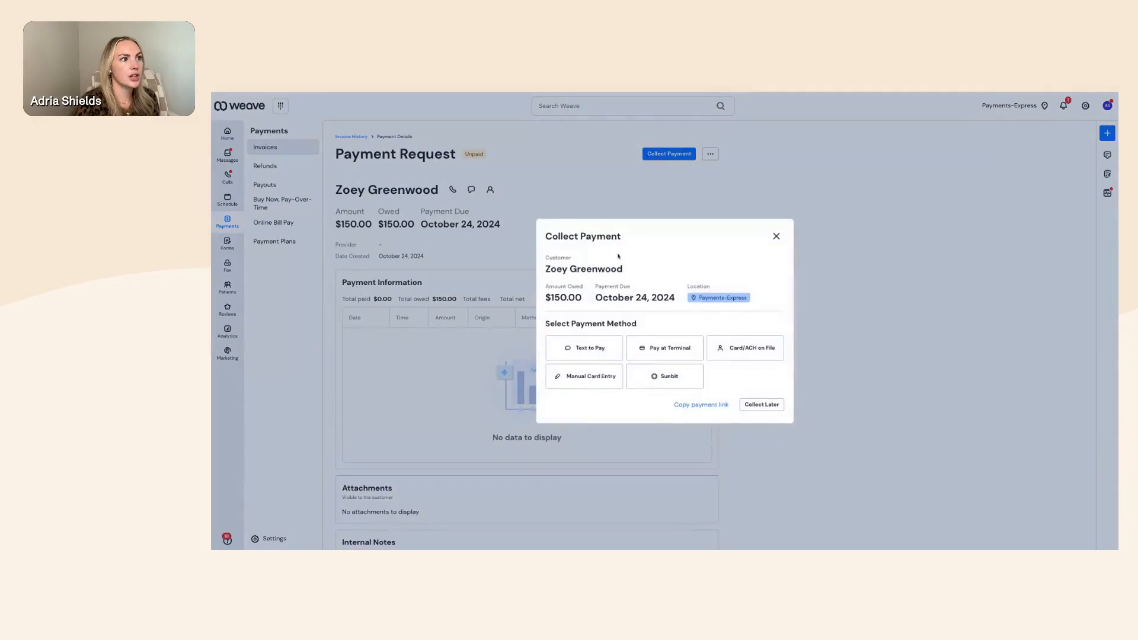
pyautogui.click(590, 345)
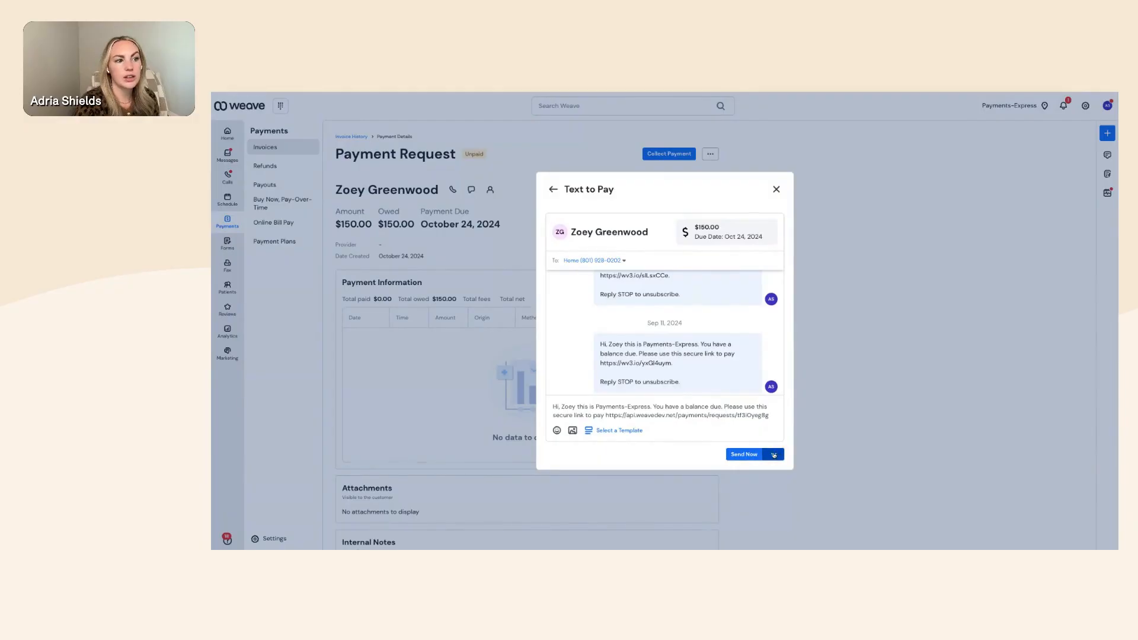
pyautogui.click(774, 454)
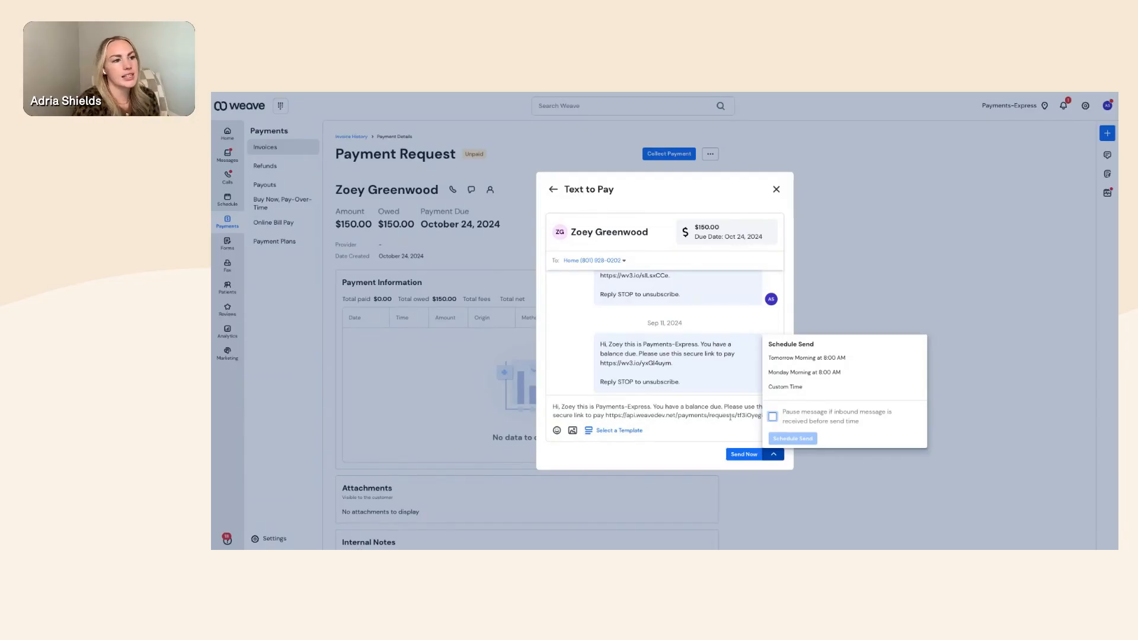
pyautogui.click(774, 455)
pyautogui.click(744, 454)
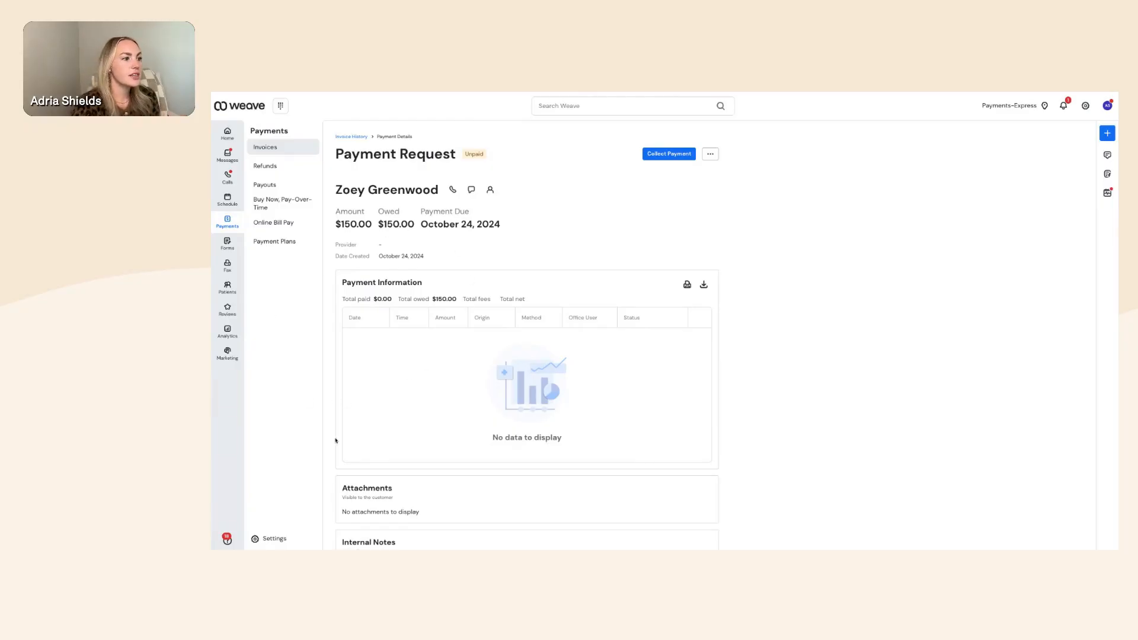
# Return to the invoice history, open the most recent paid invoice, and examine its payment information, including the paid amount
pyautogui.scroll(-2, 336, 440)
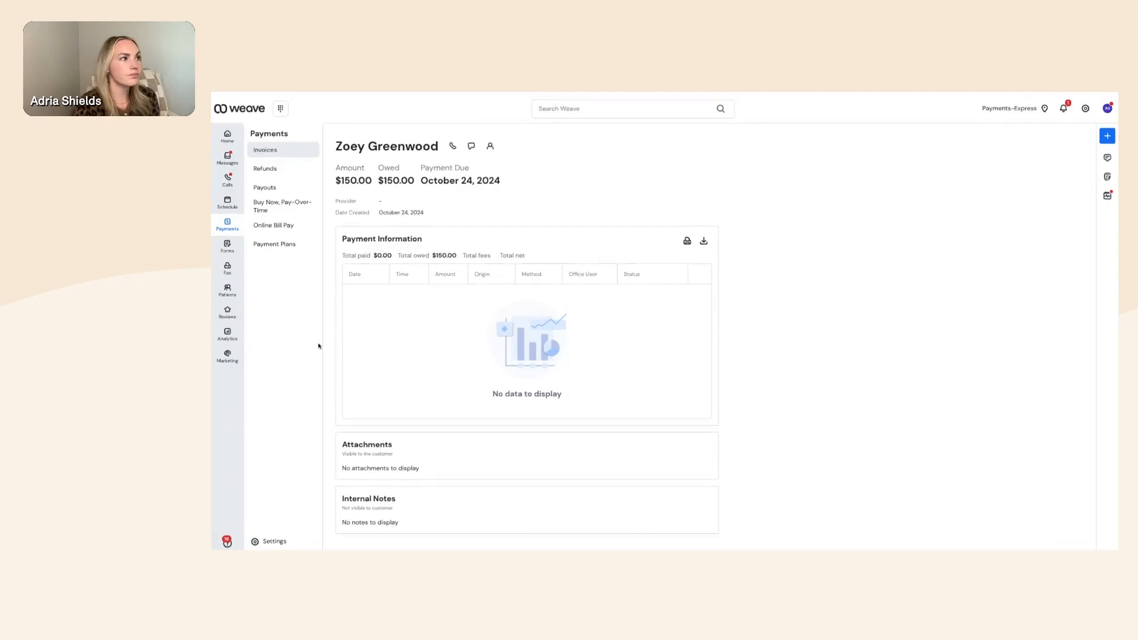
pyautogui.click(268, 147)
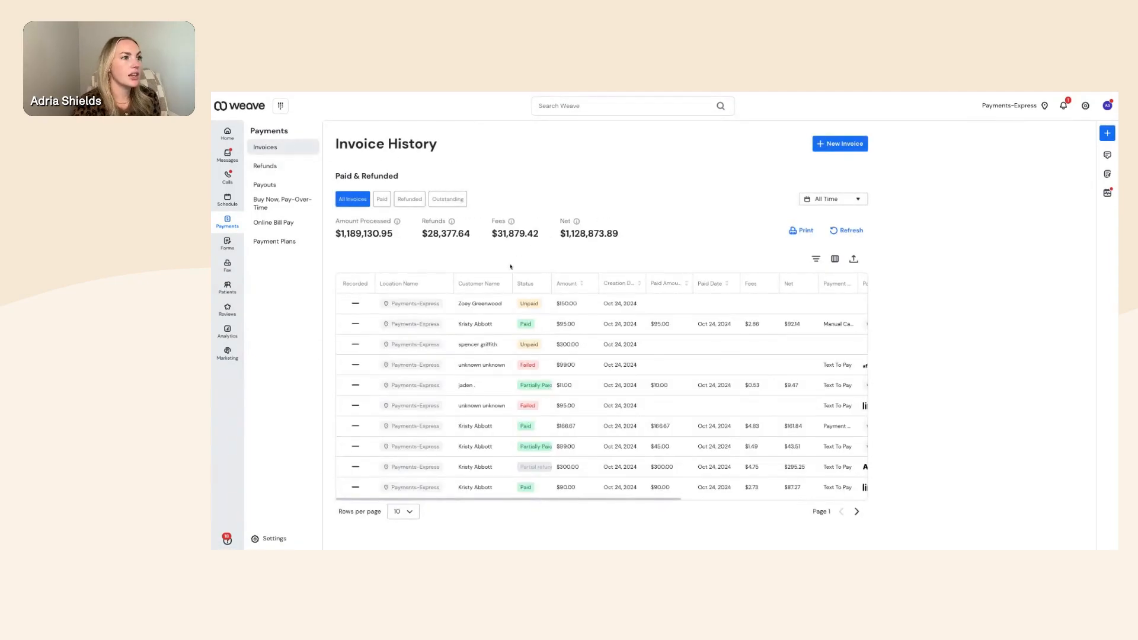
pyautogui.click(551, 332)
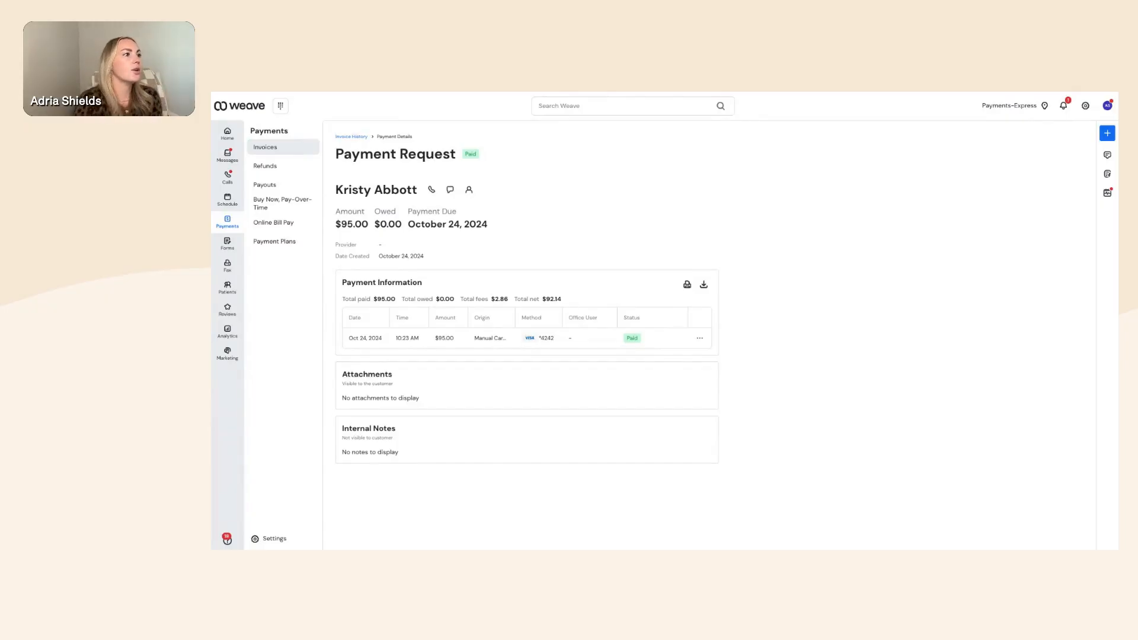
pyautogui.moveTo(459, 340); pyautogui.dragTo(435, 338)
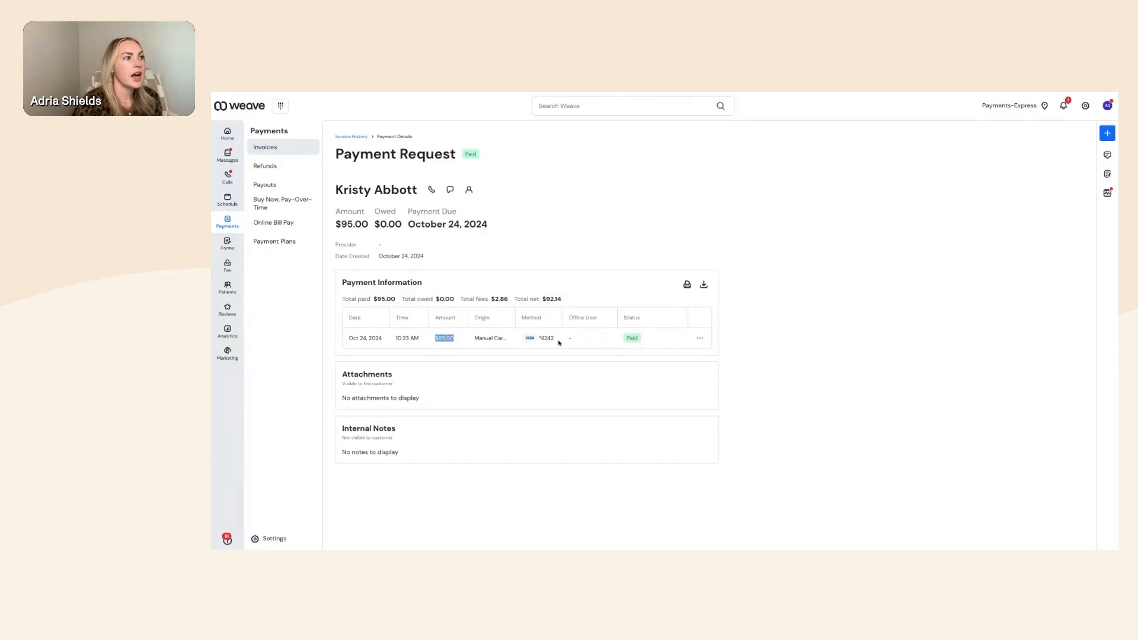
pyautogui.click(462, 339)
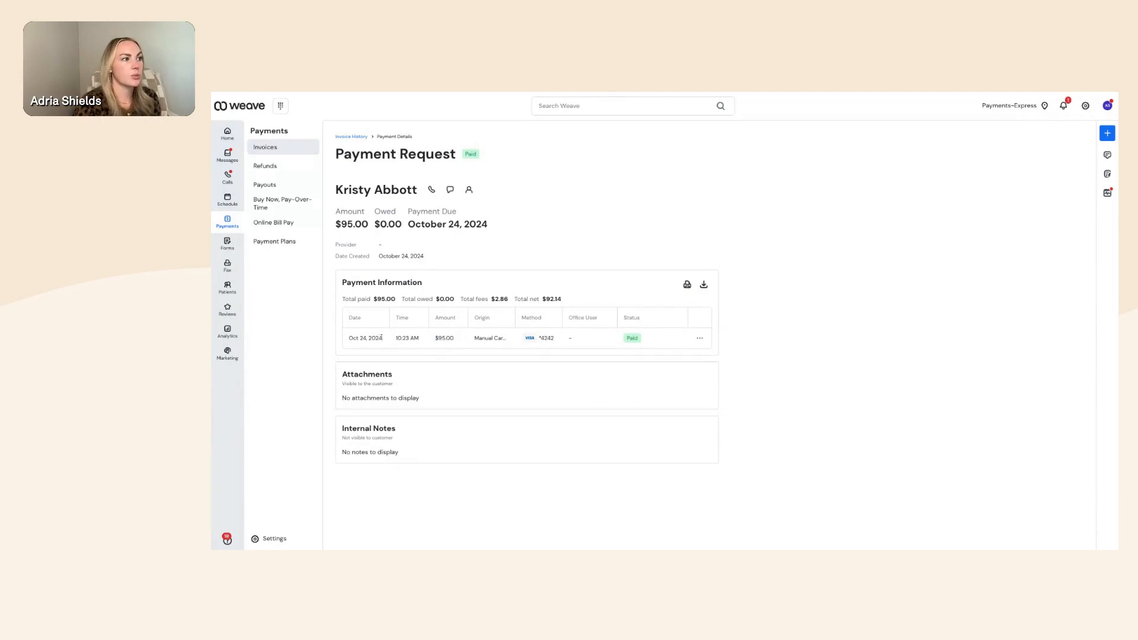
# Start a refund of the $95.00 payment and set the refund amount to $55.00
pyautogui.moveTo(382, 338); pyautogui.dragTo(348, 338)
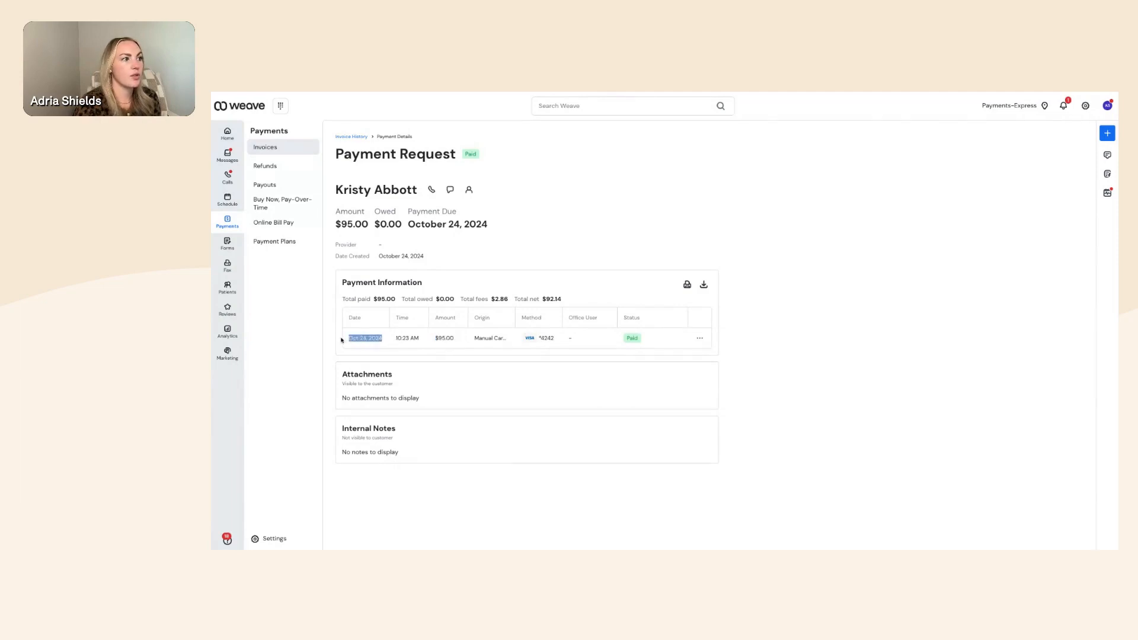
pyautogui.click(700, 337)
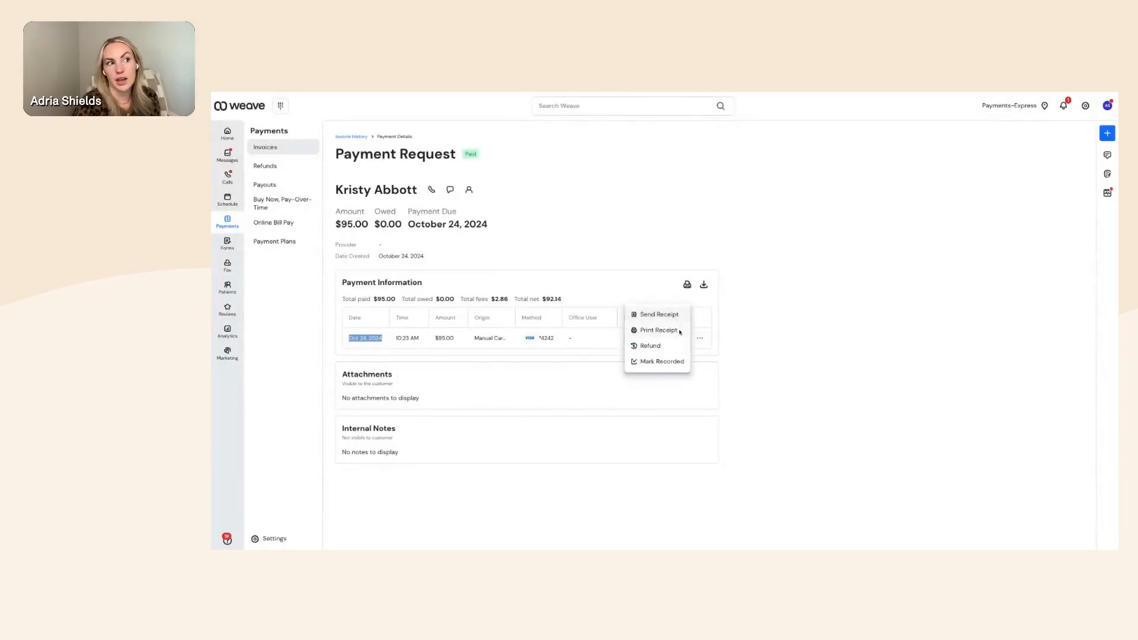
pyautogui.click(655, 347)
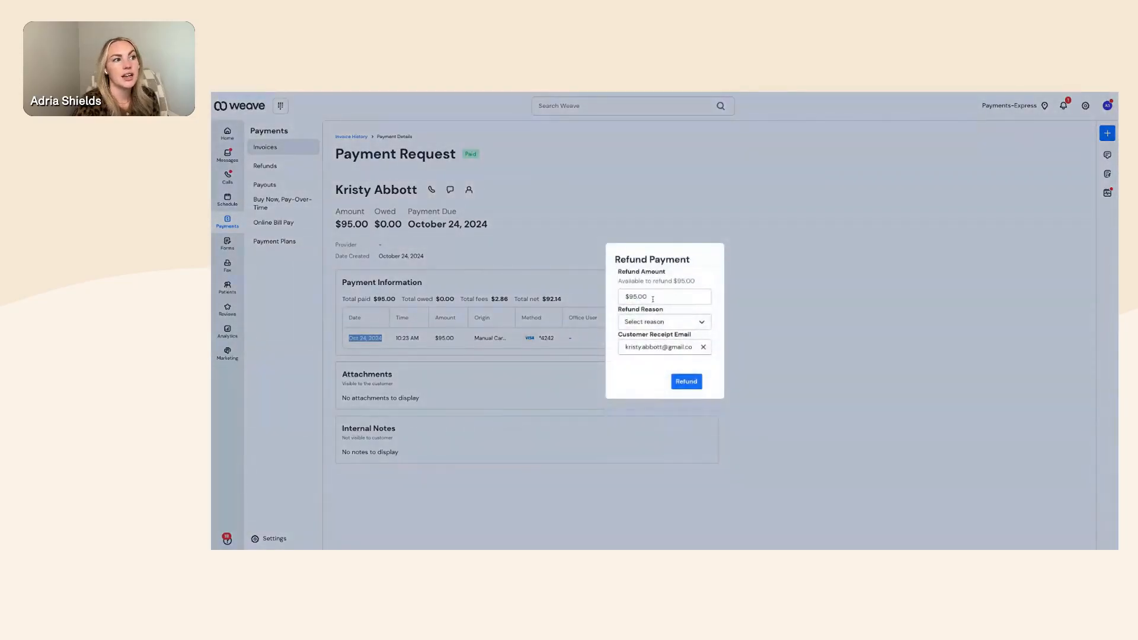
pyautogui.click(633, 297)
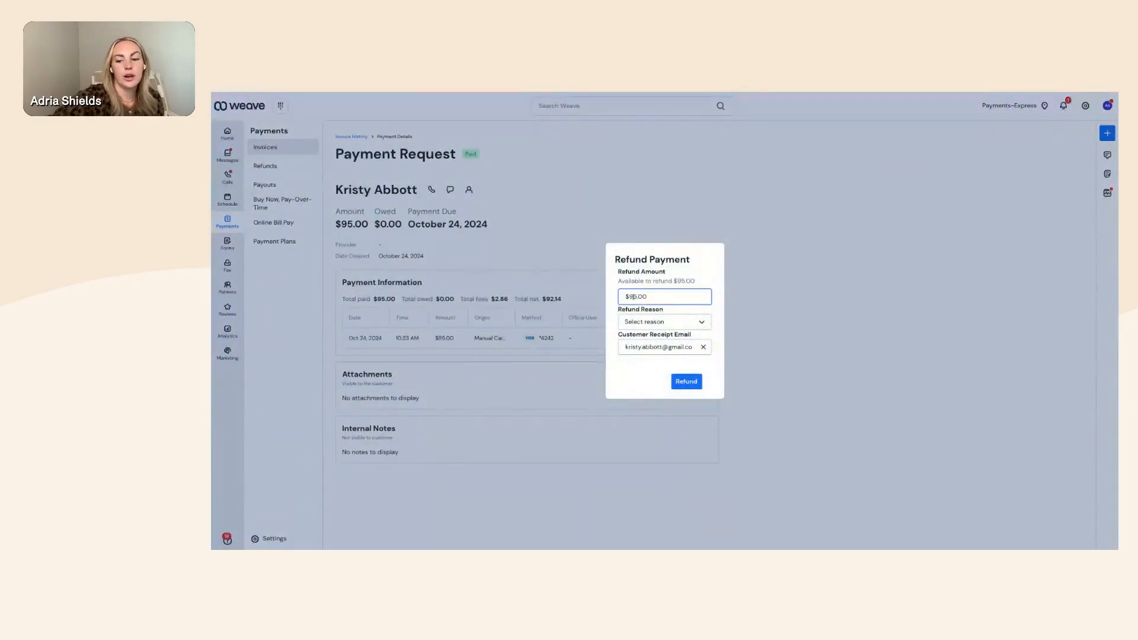
pyautogui.press('BackSpace')
pyautogui.write('5')
# Submit the refund with the reason "Requested by customer" and check the time of the refund entry in the payment information
pyautogui.click(678, 322)
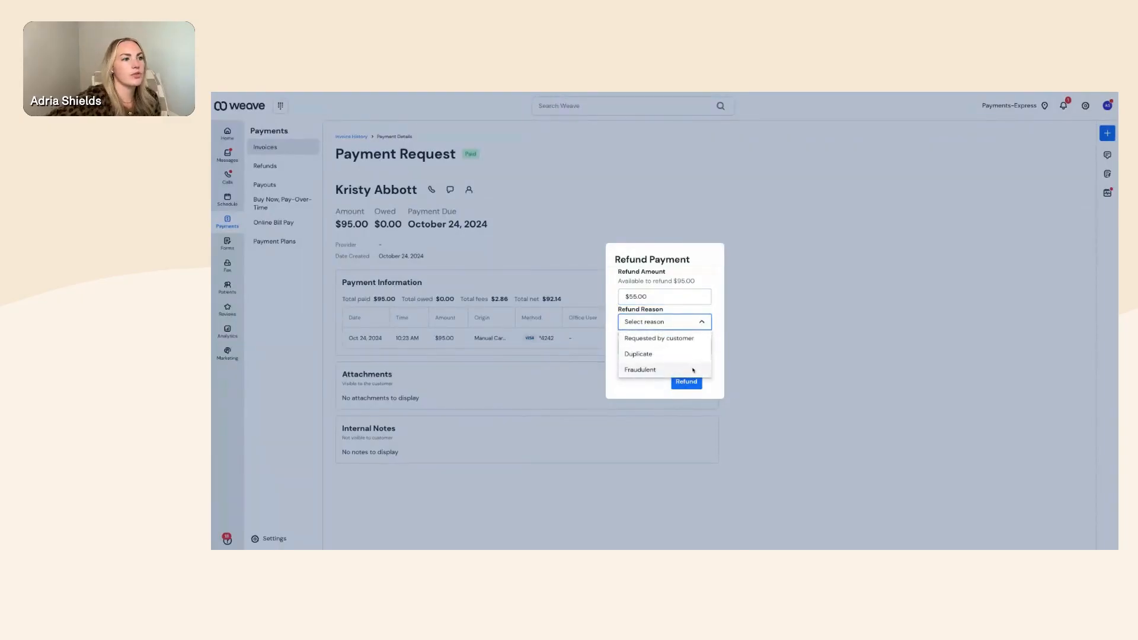
pyautogui.click(697, 336)
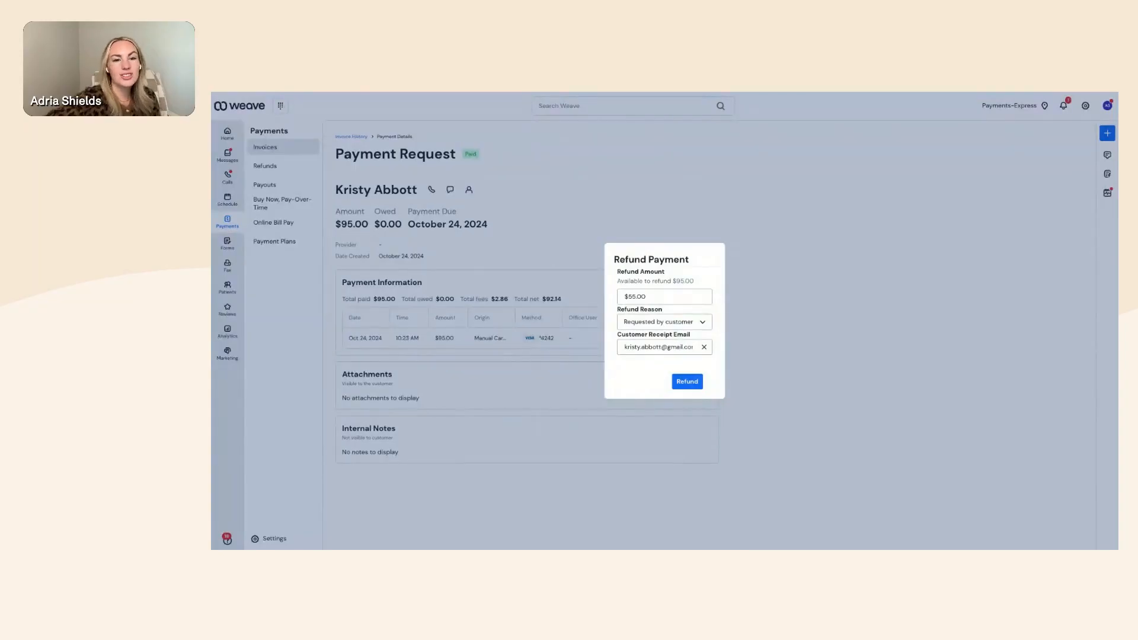
pyautogui.click(690, 384)
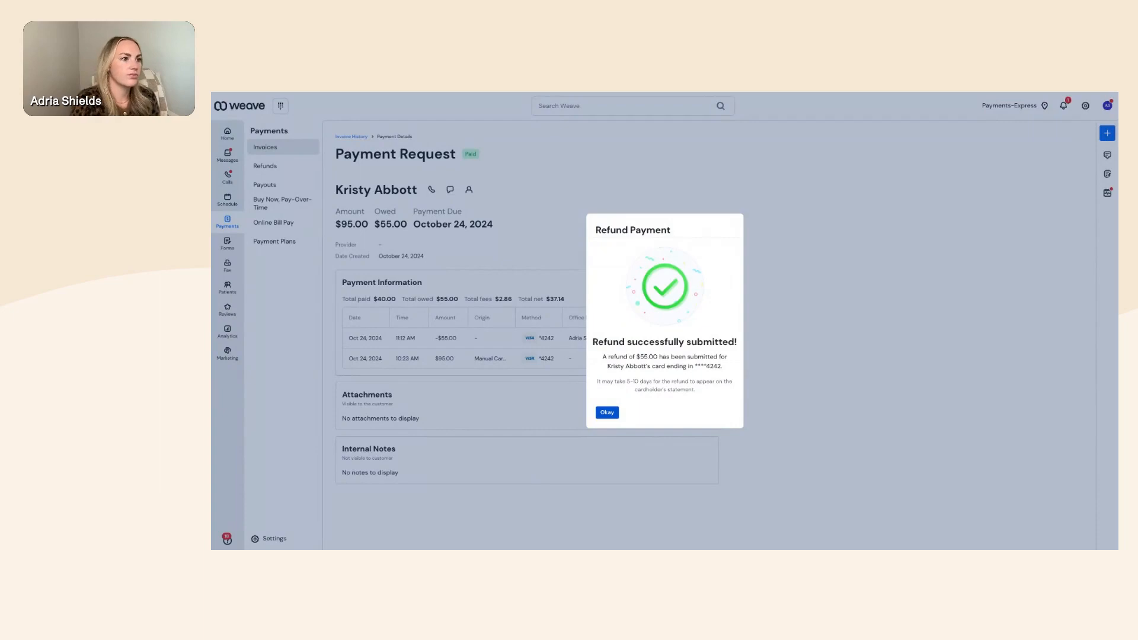
pyautogui.click(607, 412)
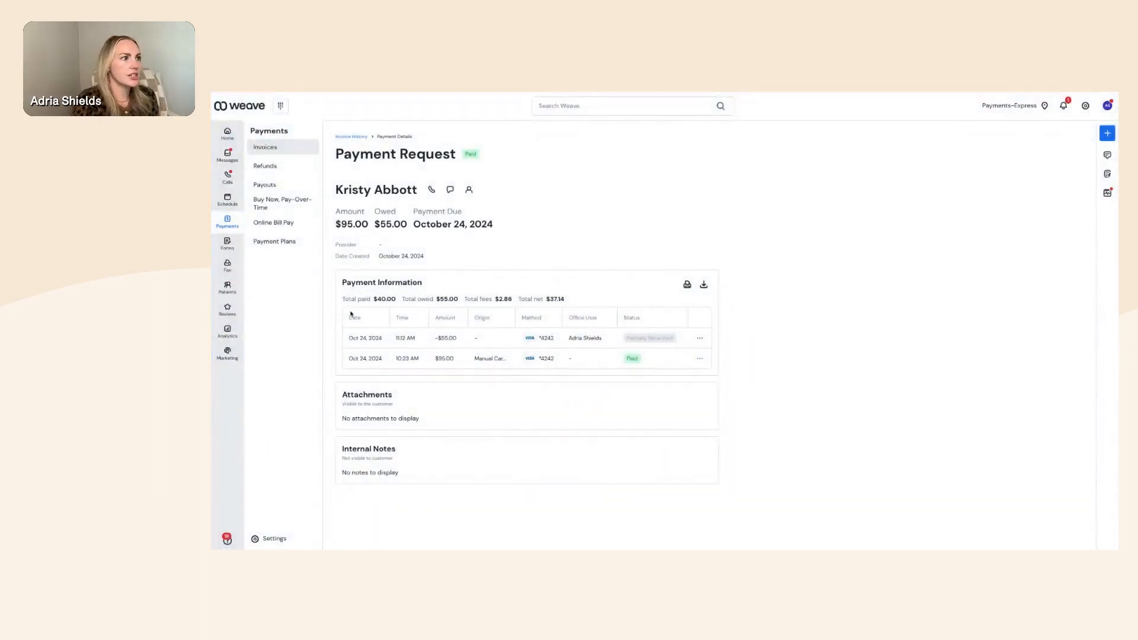
pyautogui.moveTo(419, 339); pyautogui.dragTo(393, 340)
pyautogui.click(423, 341)
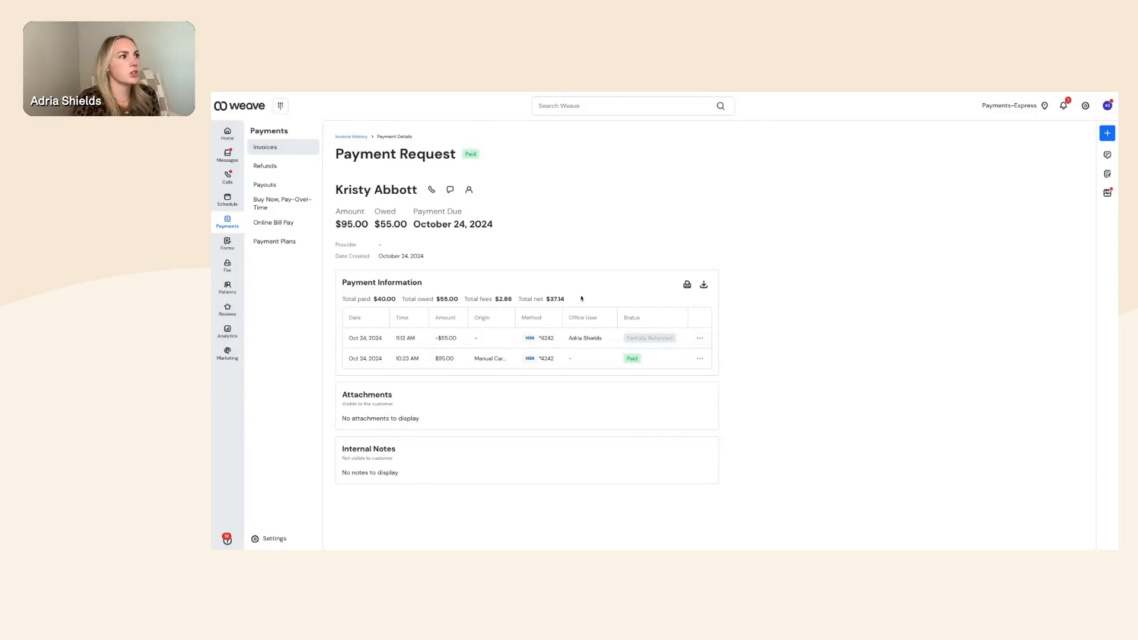
# Review the payment columns in the invoice history, check the partially refunded $95.00 invoice's details, and return to the history
pyautogui.click(269, 148)
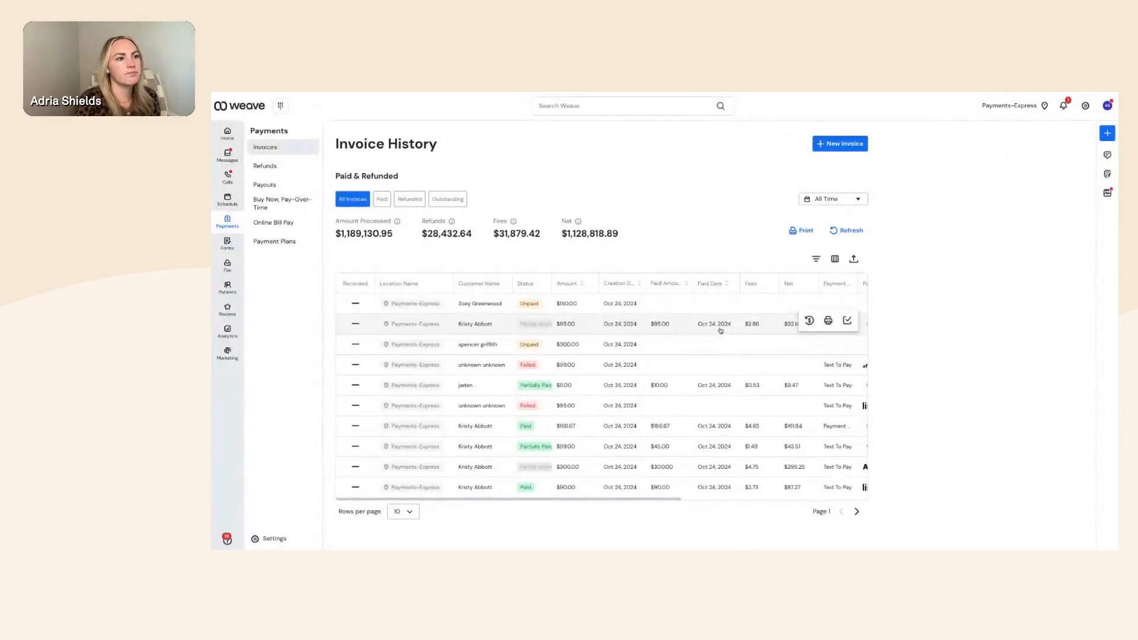
pyautogui.hscroll(3, 715, 329)
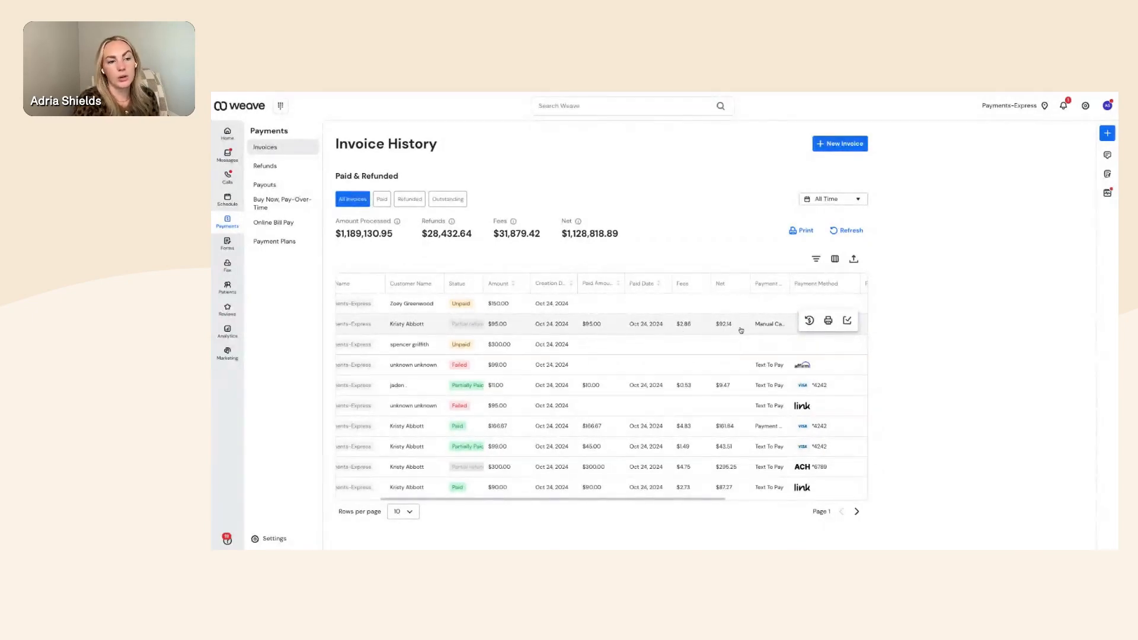
pyautogui.hscroll(3, 741, 331)
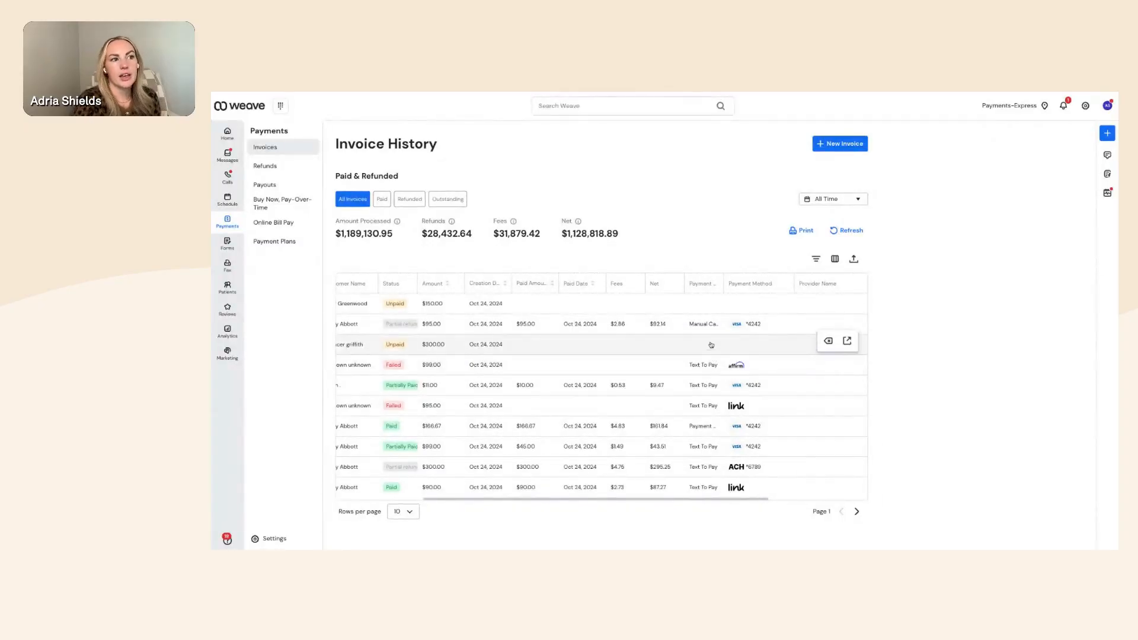
pyautogui.hscroll(-5, 765, 329)
pyautogui.click(773, 327)
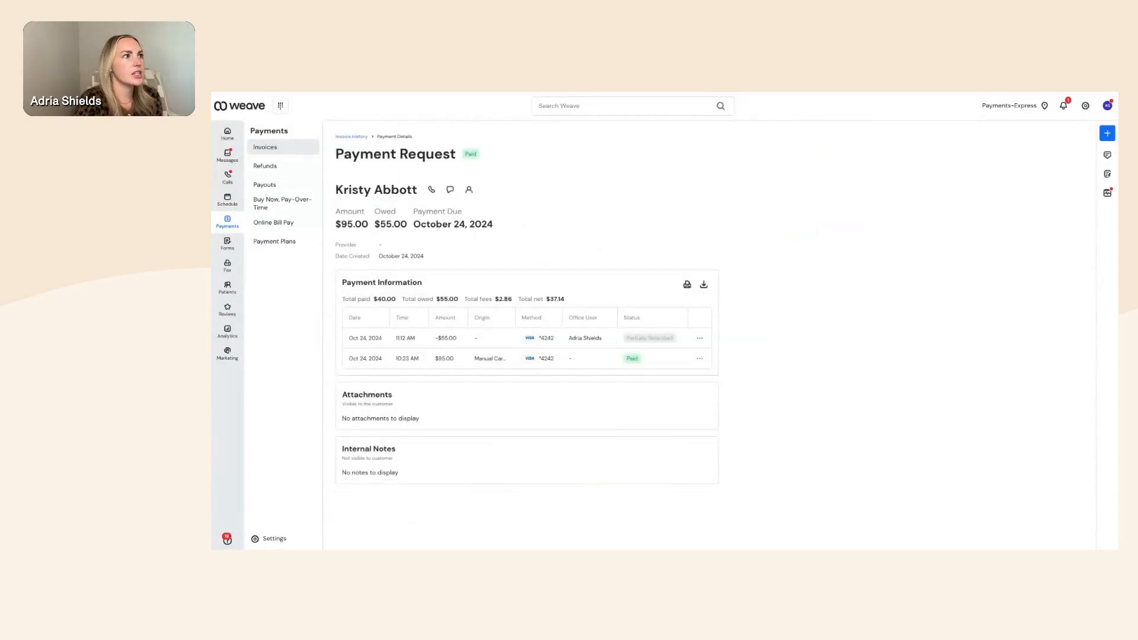
pyautogui.hotkey('alt', 'Left')
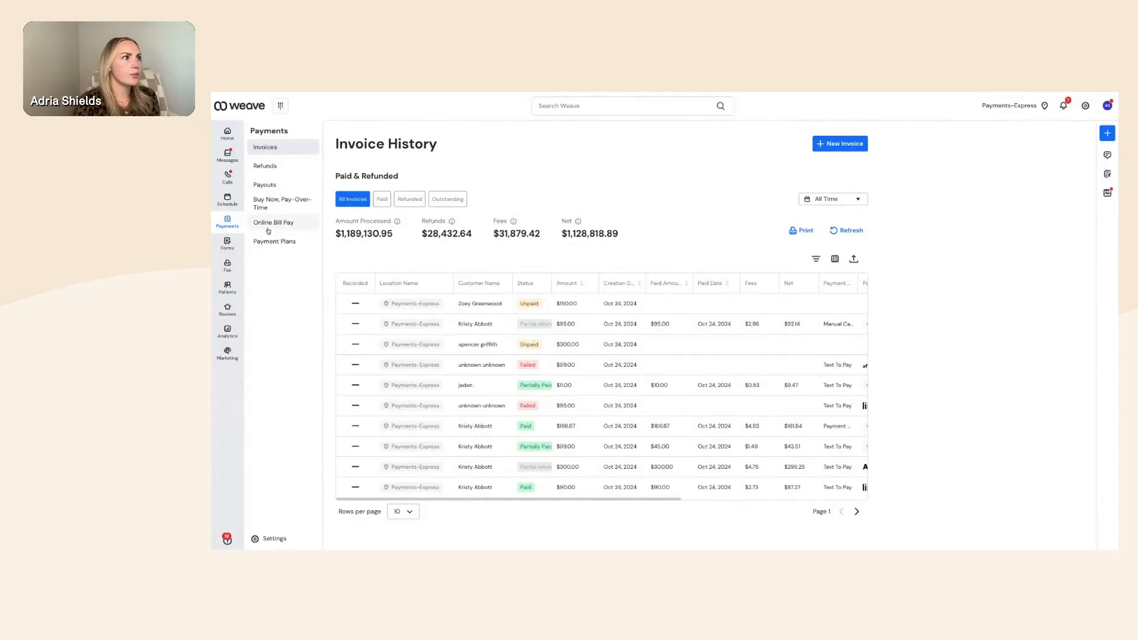
# View the refund history for Today, Yesterday, Current Month and Last Month, and look at the custom date range option without setting one
pyautogui.click(281, 167)
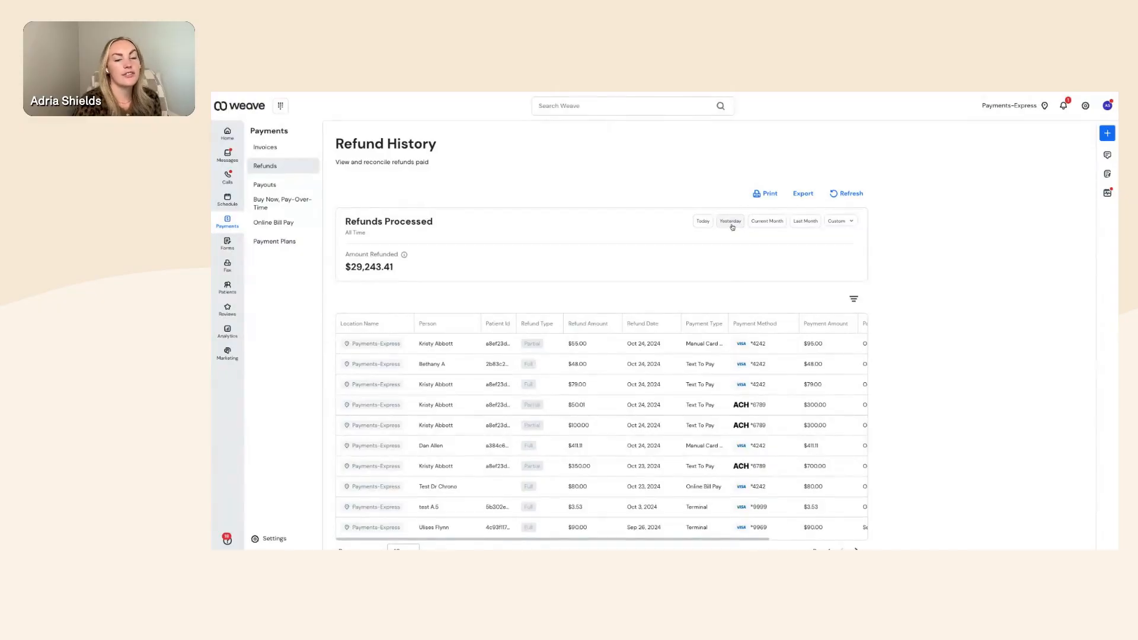
pyautogui.click(703, 223)
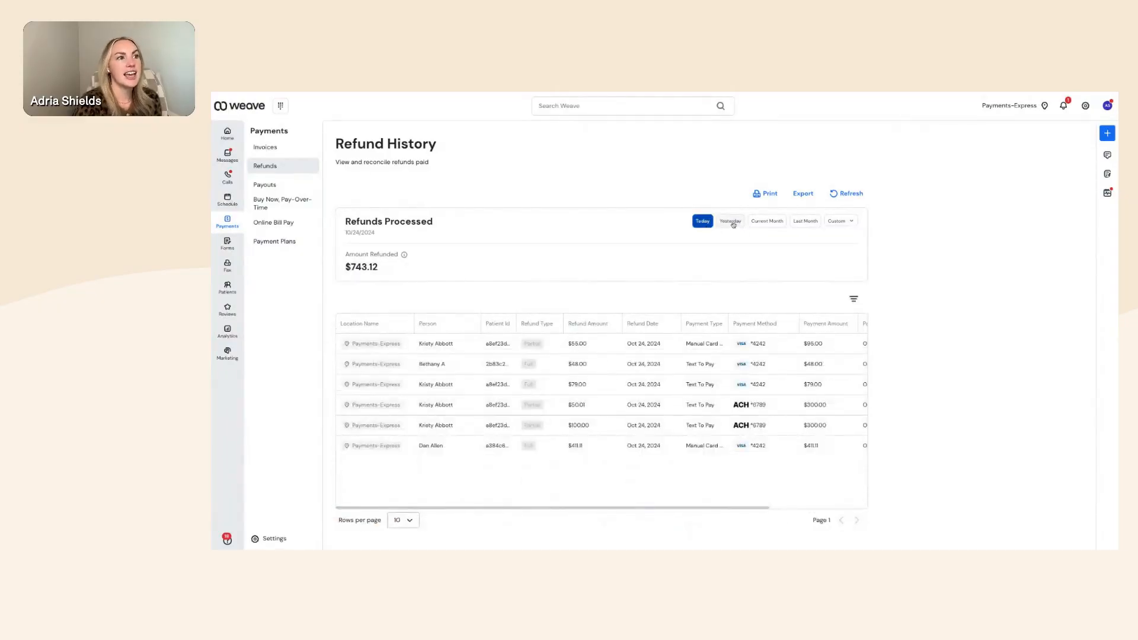
pyautogui.click(731, 222)
pyautogui.click(766, 222)
pyautogui.click(805, 223)
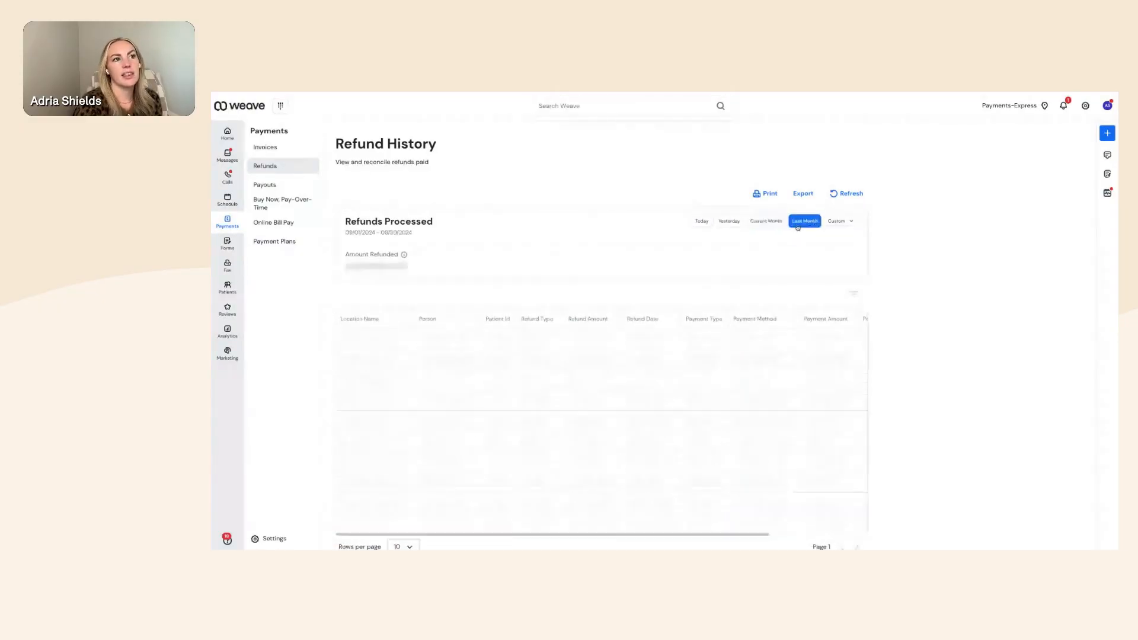
pyautogui.click(844, 224)
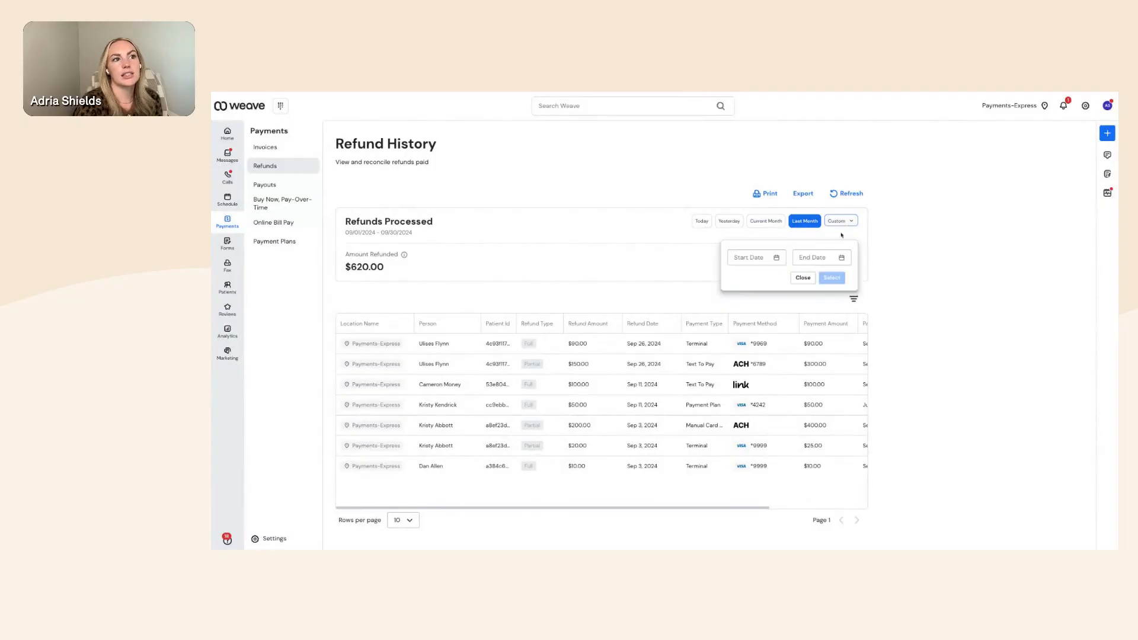
pyautogui.click(804, 278)
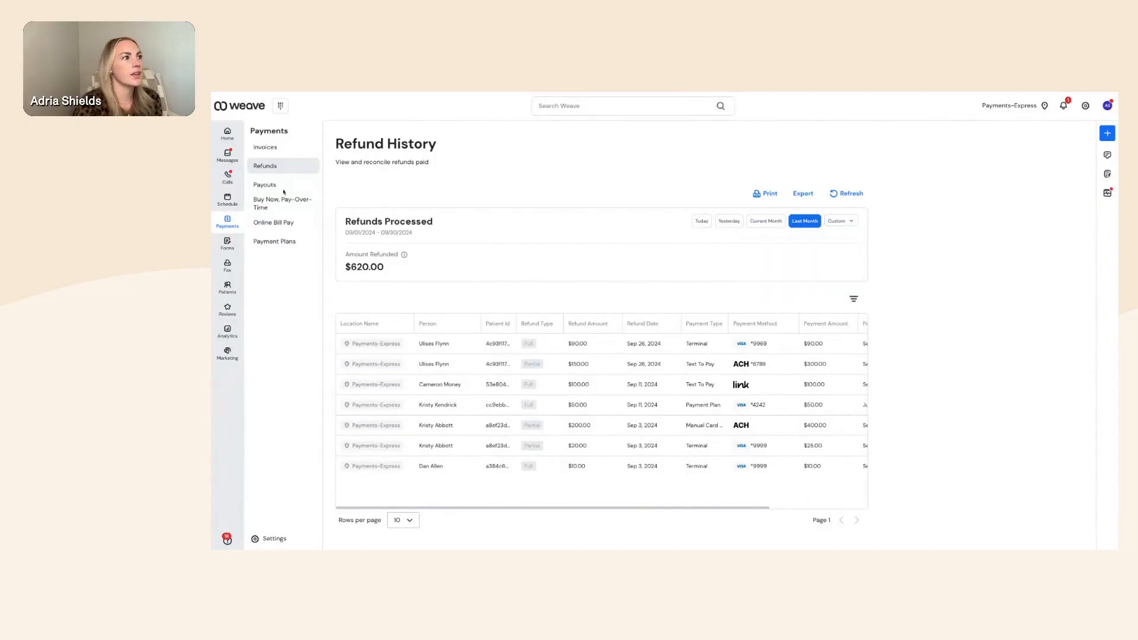
# Open the most recent payout, dated Oct 24, 2024, and review its account details, summary and transactions
pyautogui.click(266, 185)
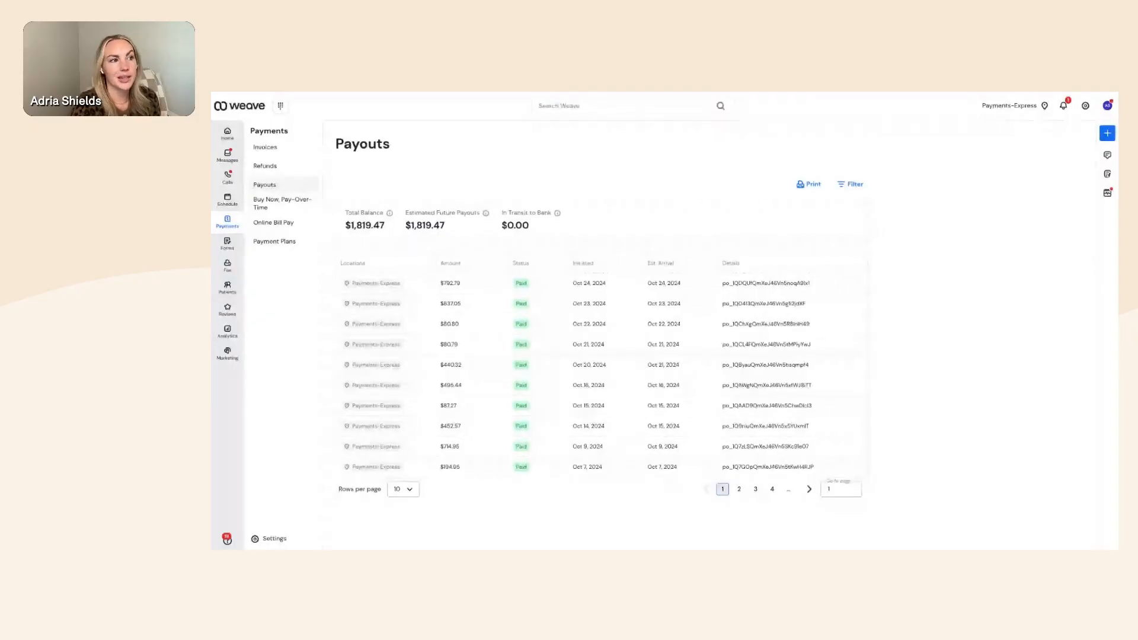
pyautogui.click(458, 288)
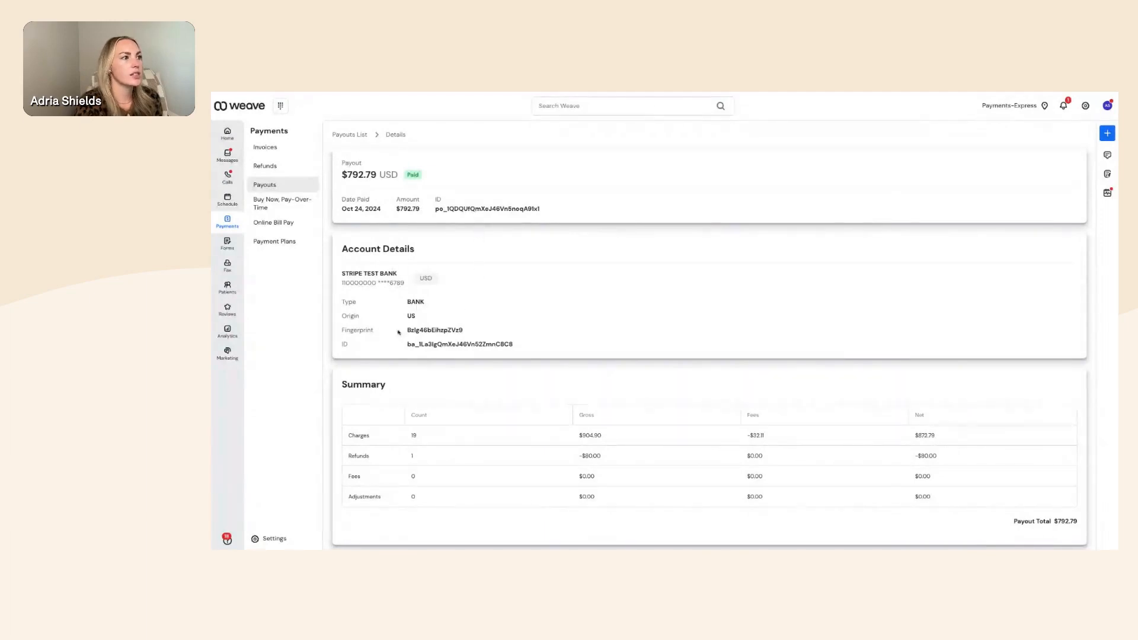
pyautogui.scroll(-3, 412, 346)
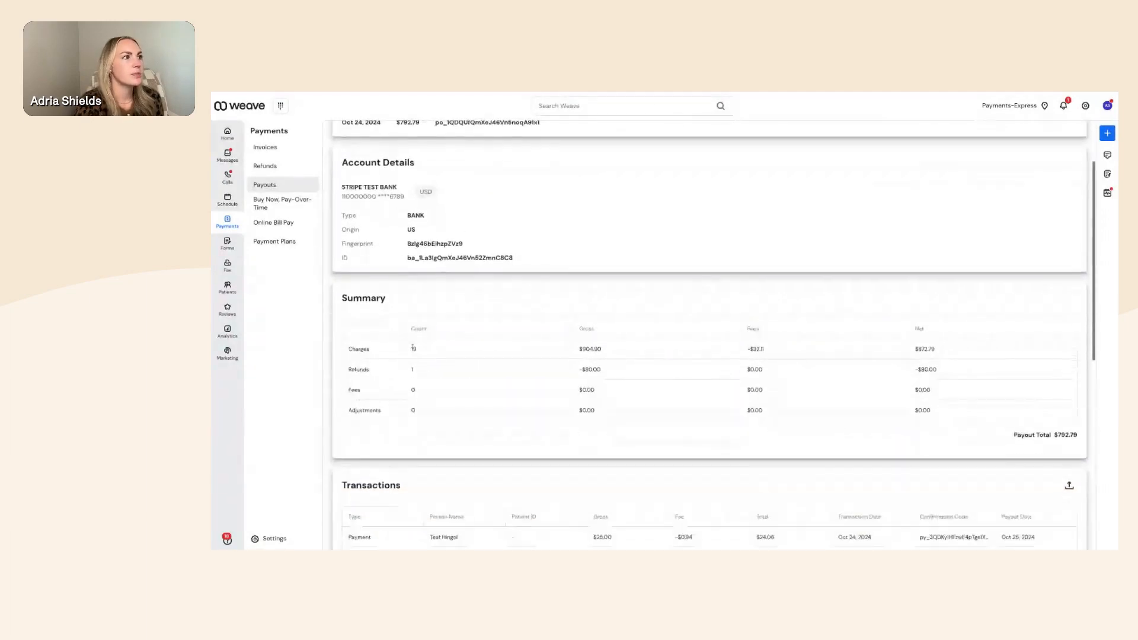
pyautogui.scroll(-1, 458, 340)
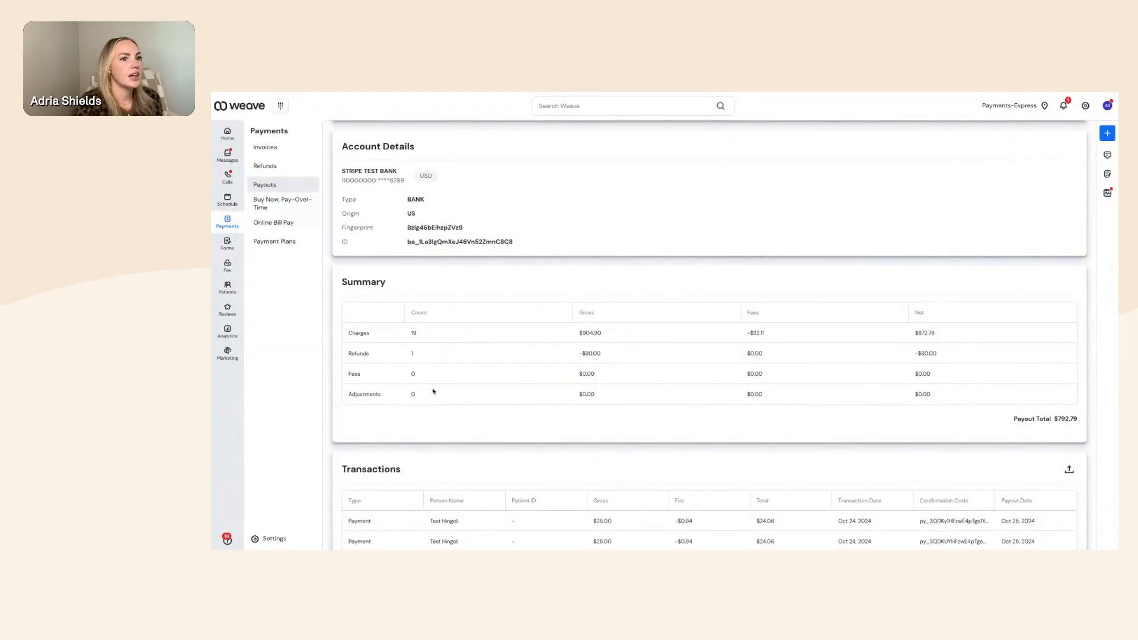
pyautogui.scroll(-5, 419, 422)
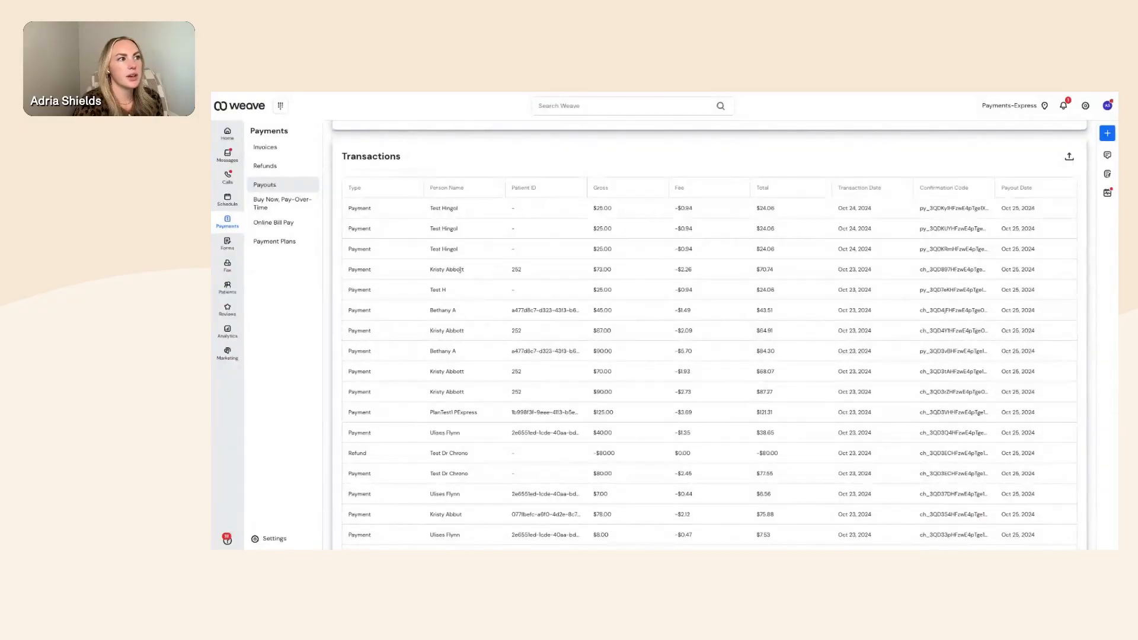
# Examine the person name, gross amount, fee and total of the $73.00 payment in the payout's transactions
pyautogui.moveTo(429, 269); pyautogui.dragTo(461, 269)
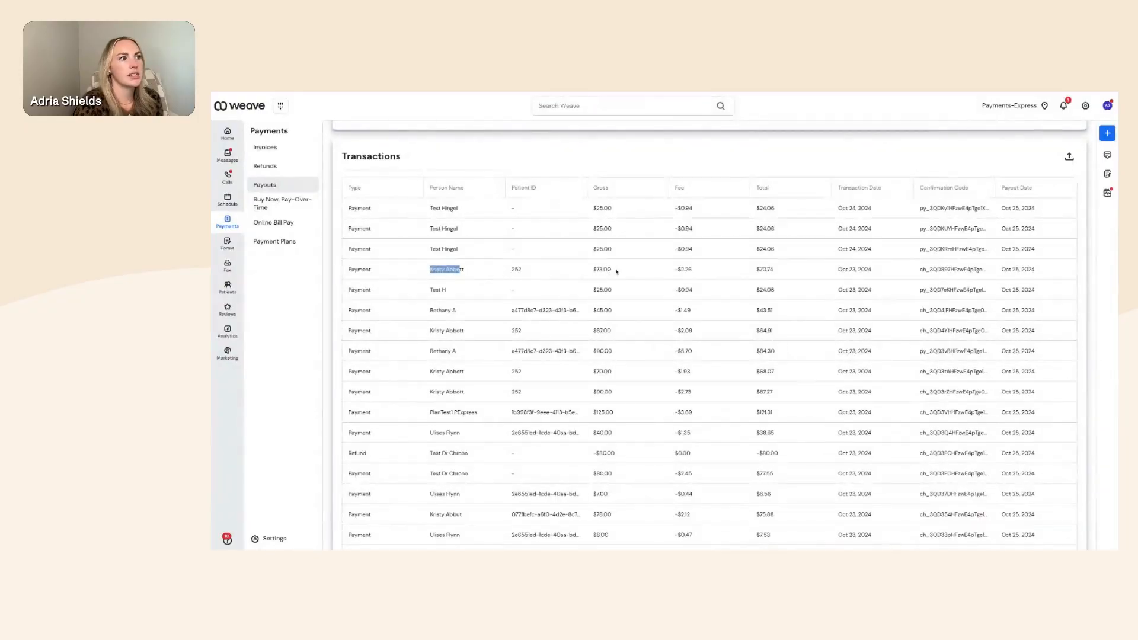
pyautogui.moveTo(613, 271); pyautogui.dragTo(594, 270)
pyautogui.moveTo(692, 270); pyautogui.dragTo(674, 270)
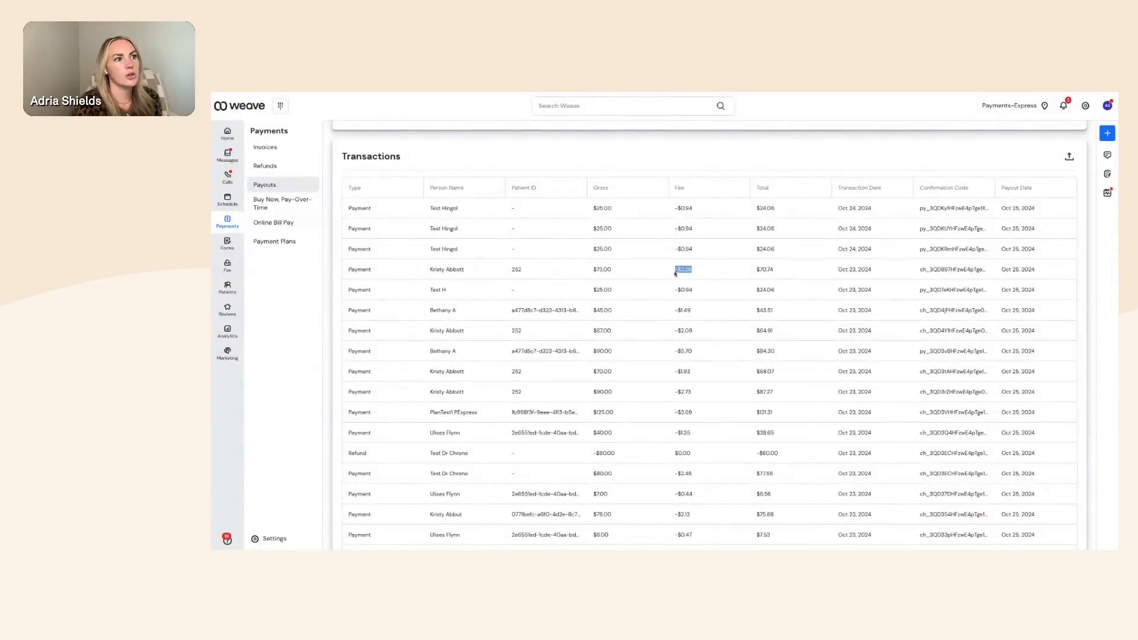
pyautogui.moveTo(775, 270); pyautogui.dragTo(756, 270)
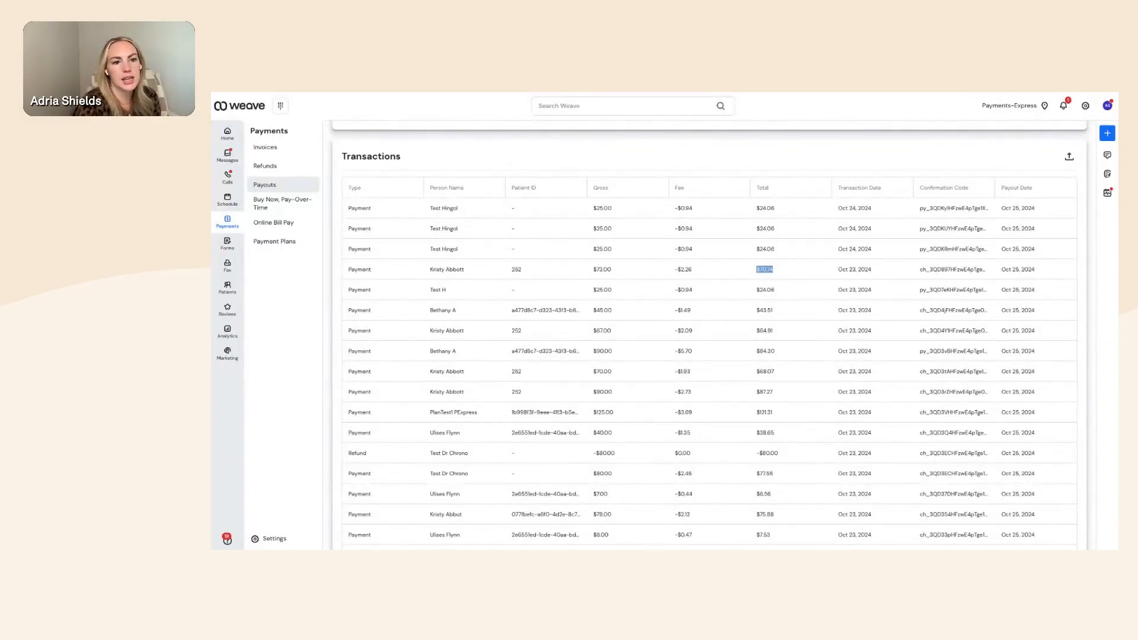
pyautogui.click(782, 271)
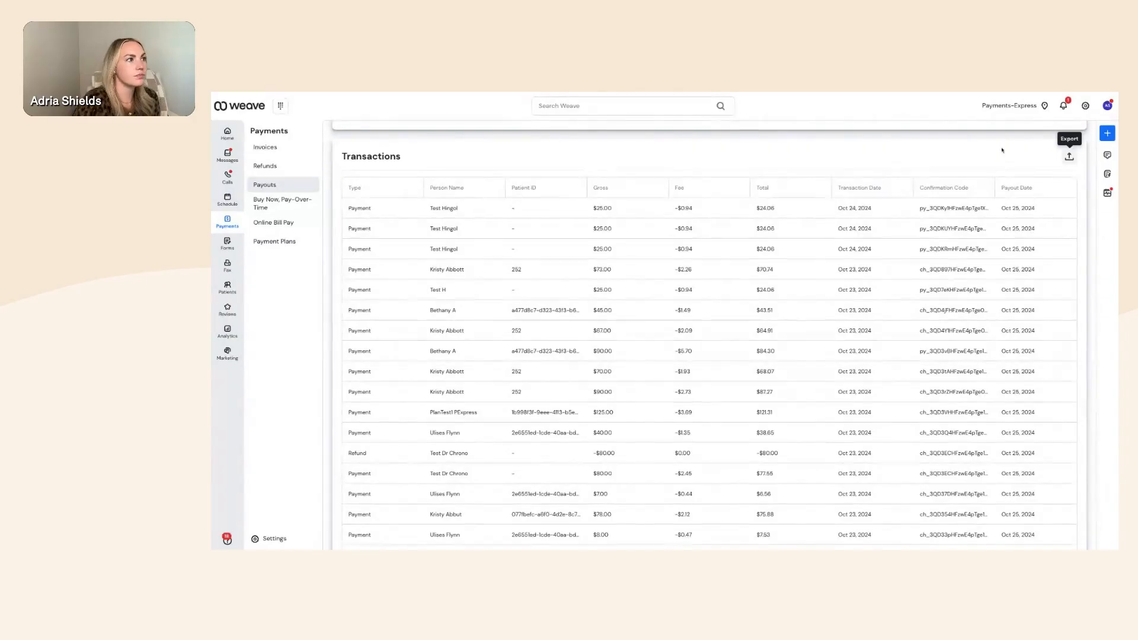
# Return to the invoice history, view the details of the unpaid $150.00 invoice, and go back to the list
pyautogui.click(266, 149)
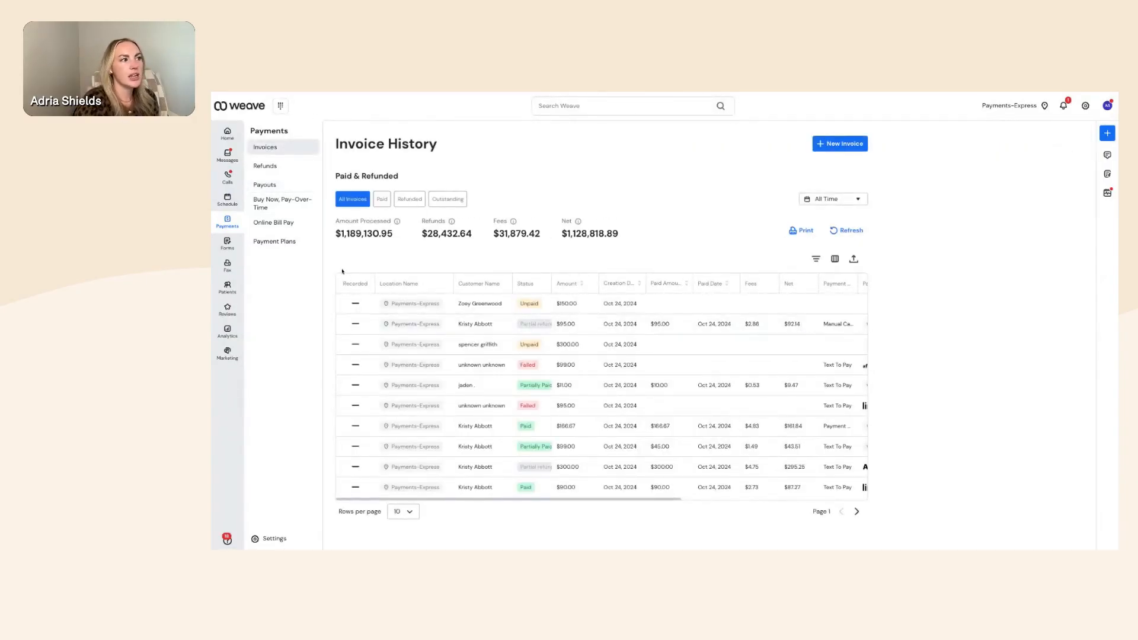
pyautogui.click(355, 305)
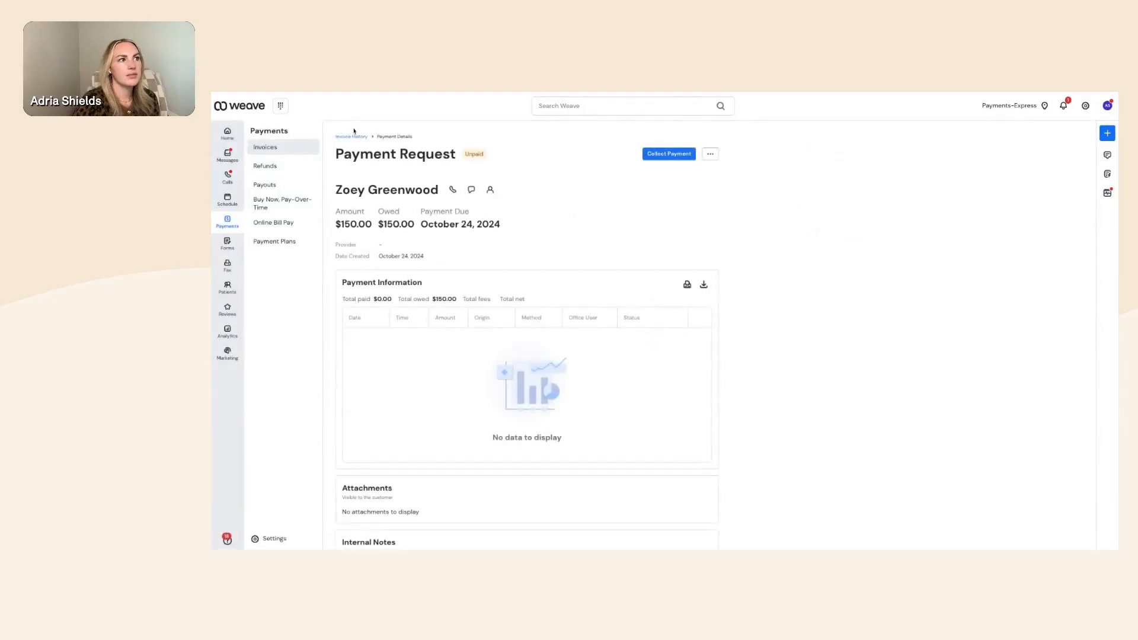
pyautogui.click(233, 92)
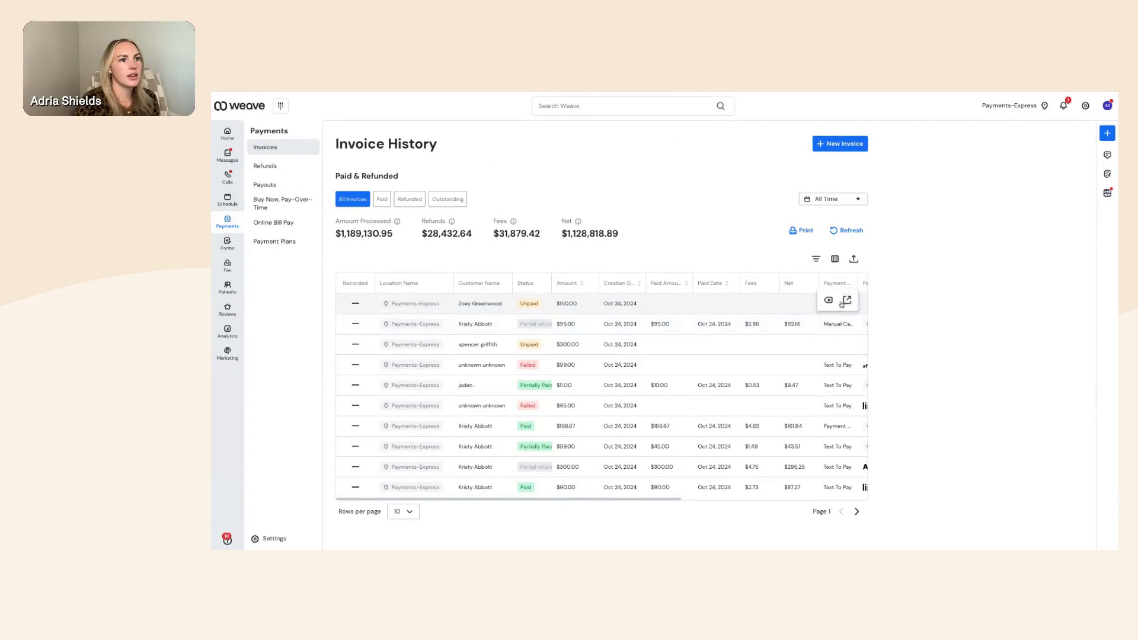
# Reopen the partially refunded $95.00 invoice and view the receipt options available for its refund entry
pyautogui.click(358, 328)
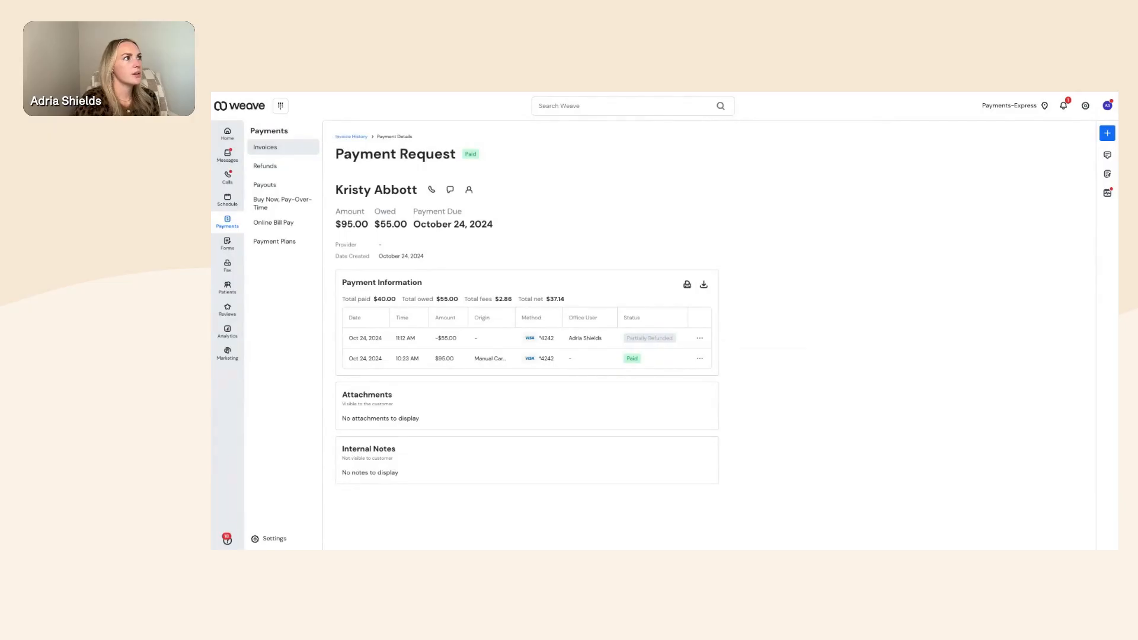
pyautogui.click(350, 137)
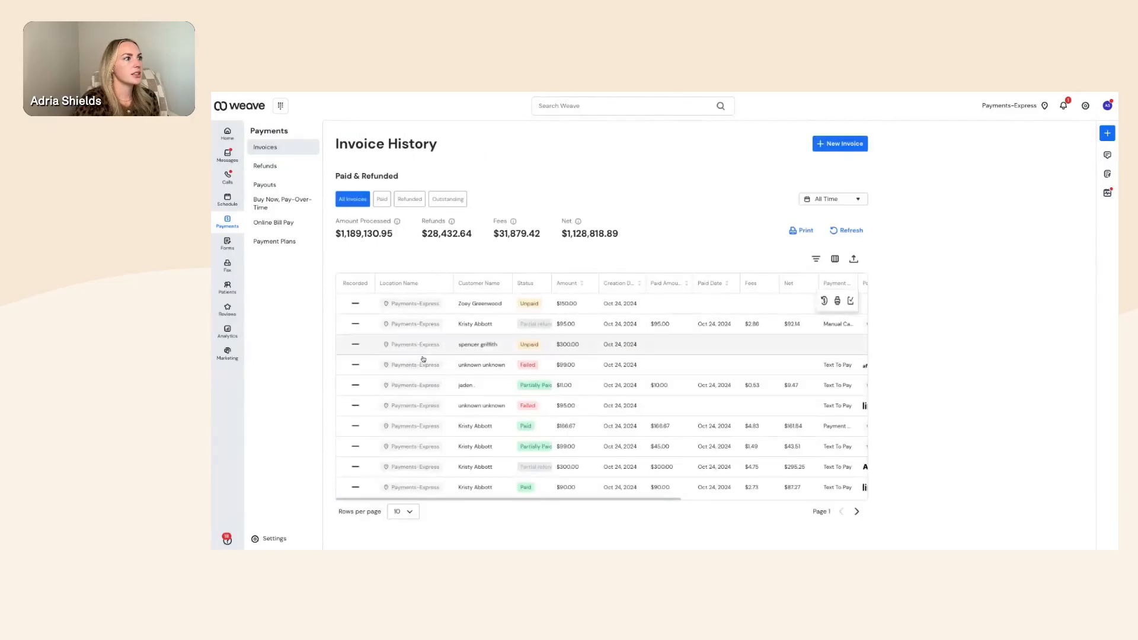
pyautogui.click(365, 324)
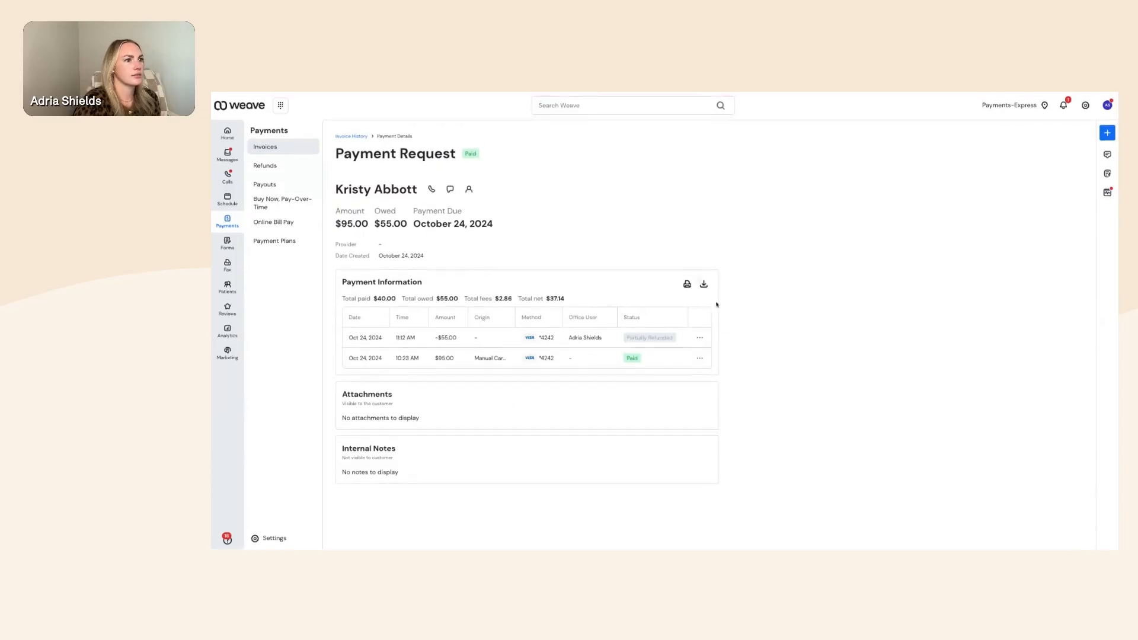
pyautogui.click(699, 338)
pyautogui.click(699, 339)
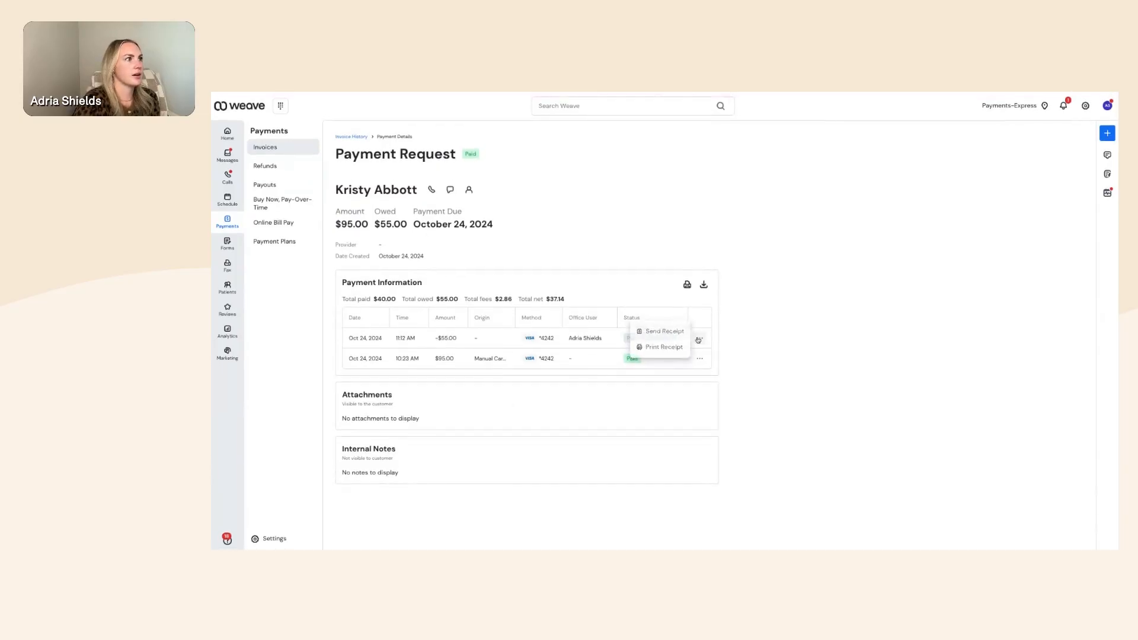
# Return to the invoice history and mark the partially refunded $95.00 invoice as recorded, toggling it to unrecorded and back
pyautogui.click(351, 136)
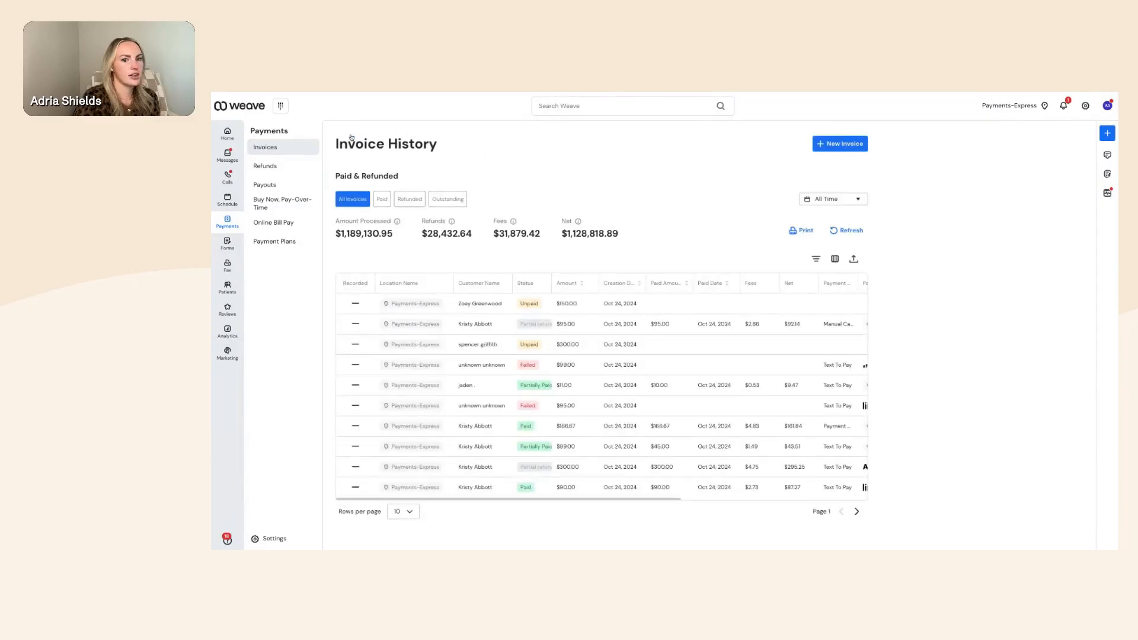
pyautogui.moveTo(515, 330)
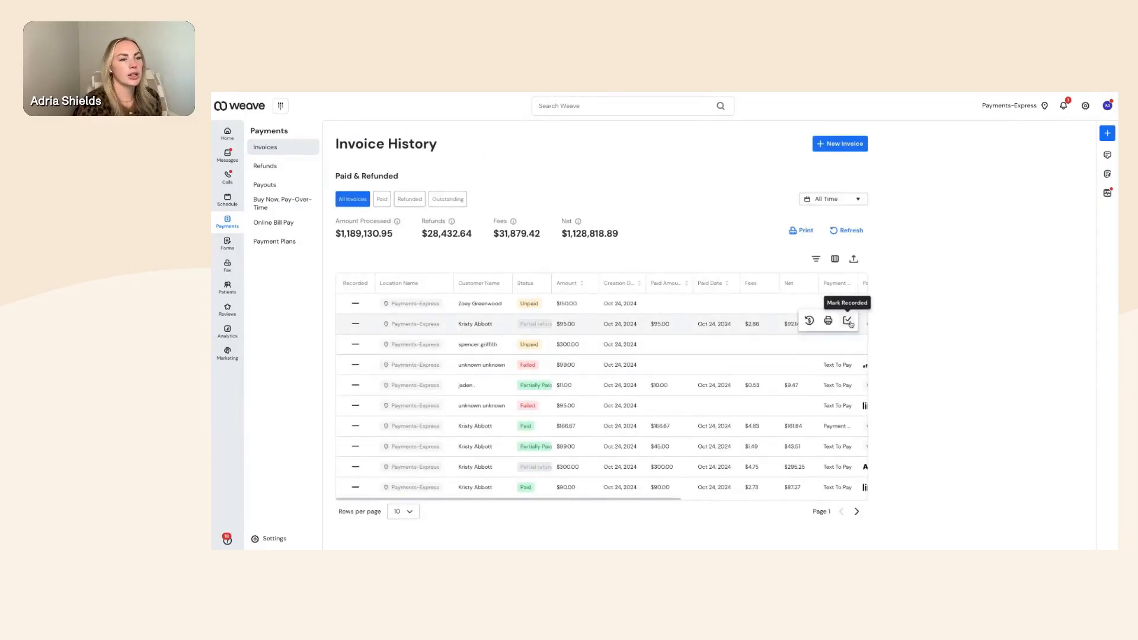
pyautogui.click(849, 322)
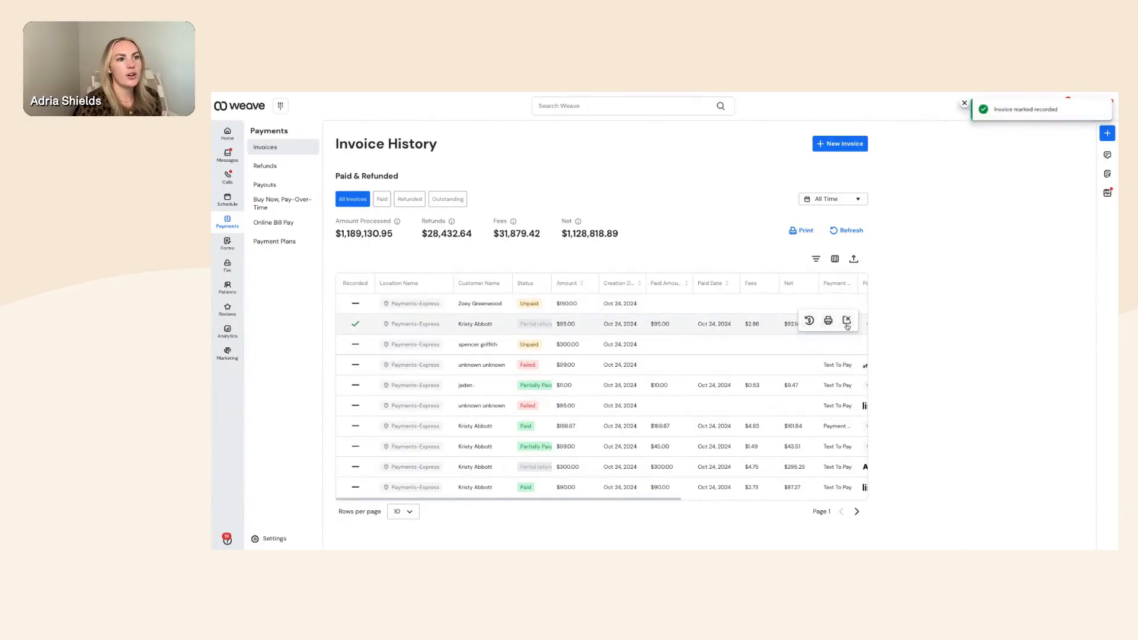
pyautogui.click(847, 321)
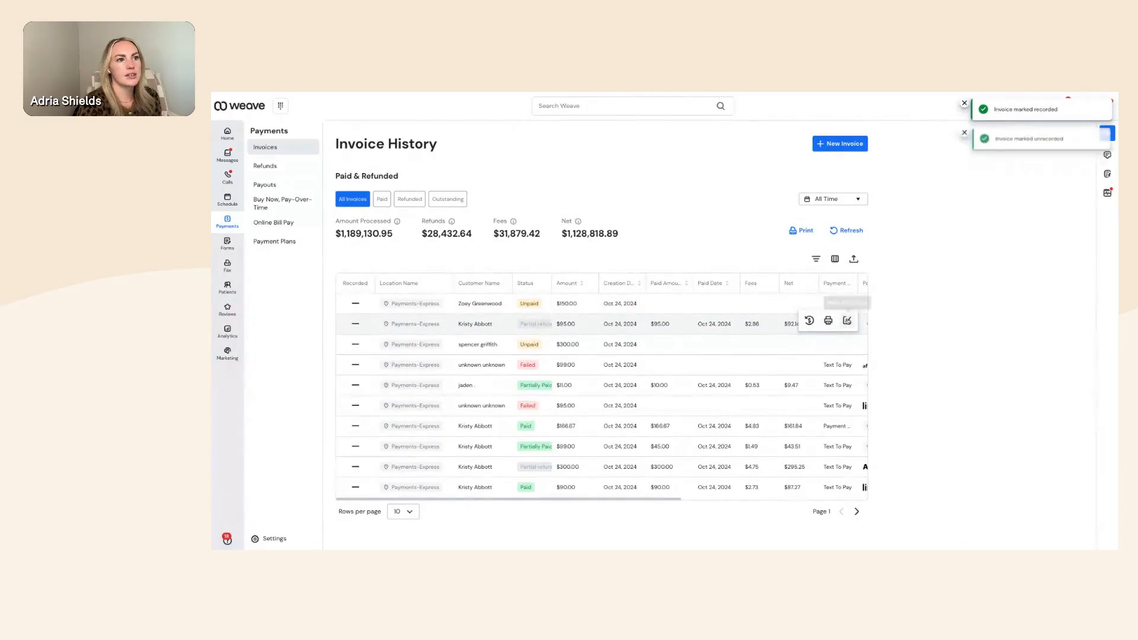
pyautogui.click(847, 321)
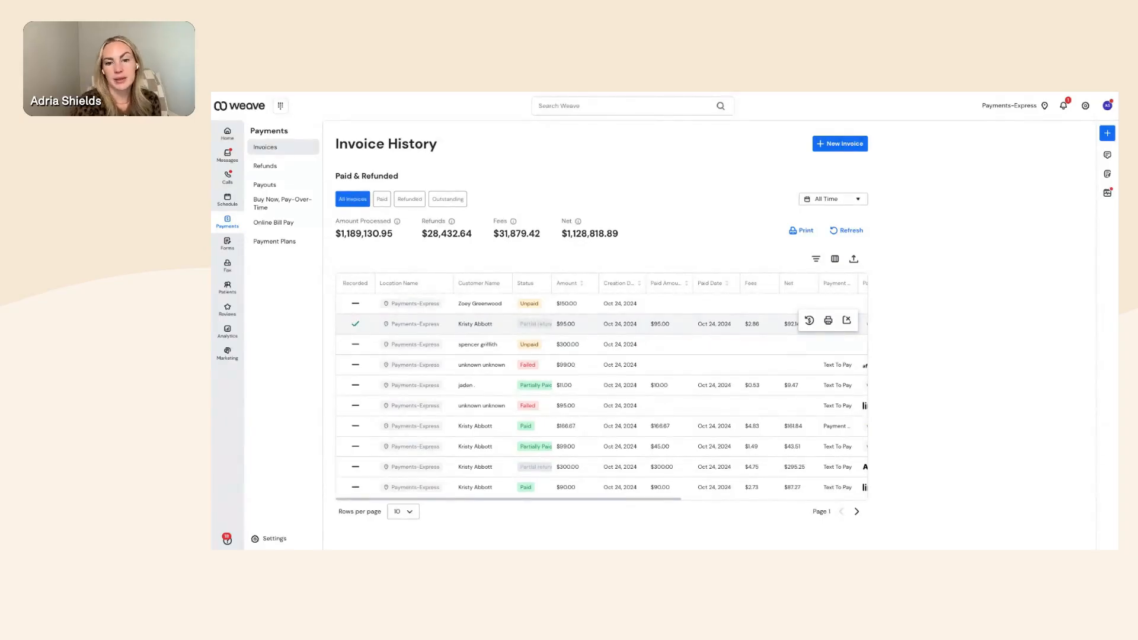
# Review the Buy Now, Pay-Over-Time page, the Online Bill Pay link and QR code options, and the Payment Plans list
pyautogui.click(283, 205)
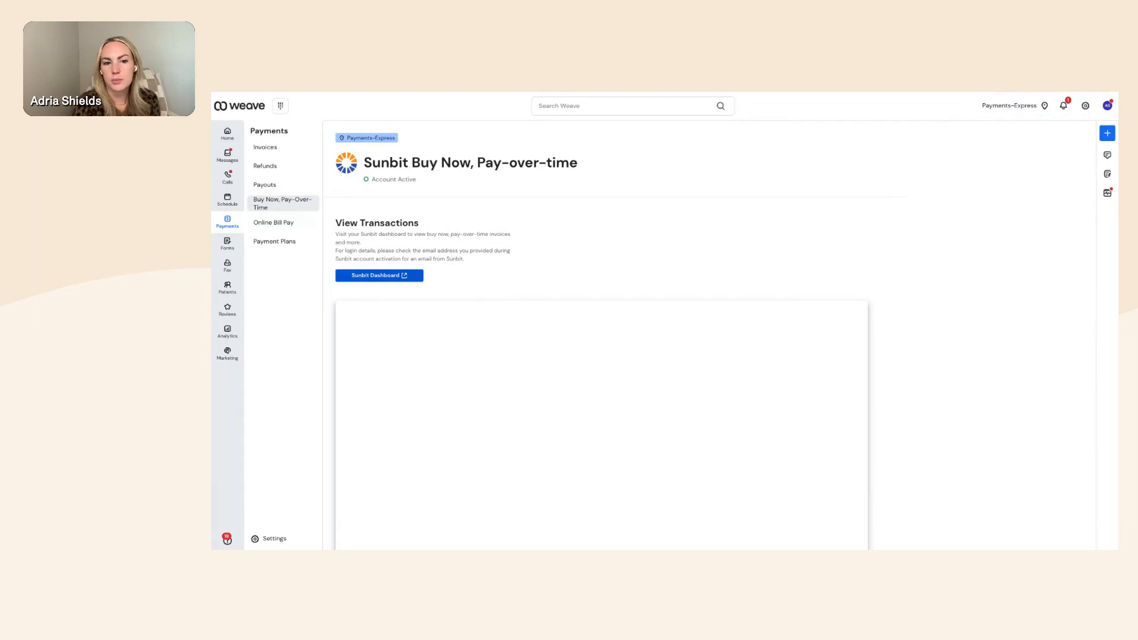
pyautogui.click(278, 222)
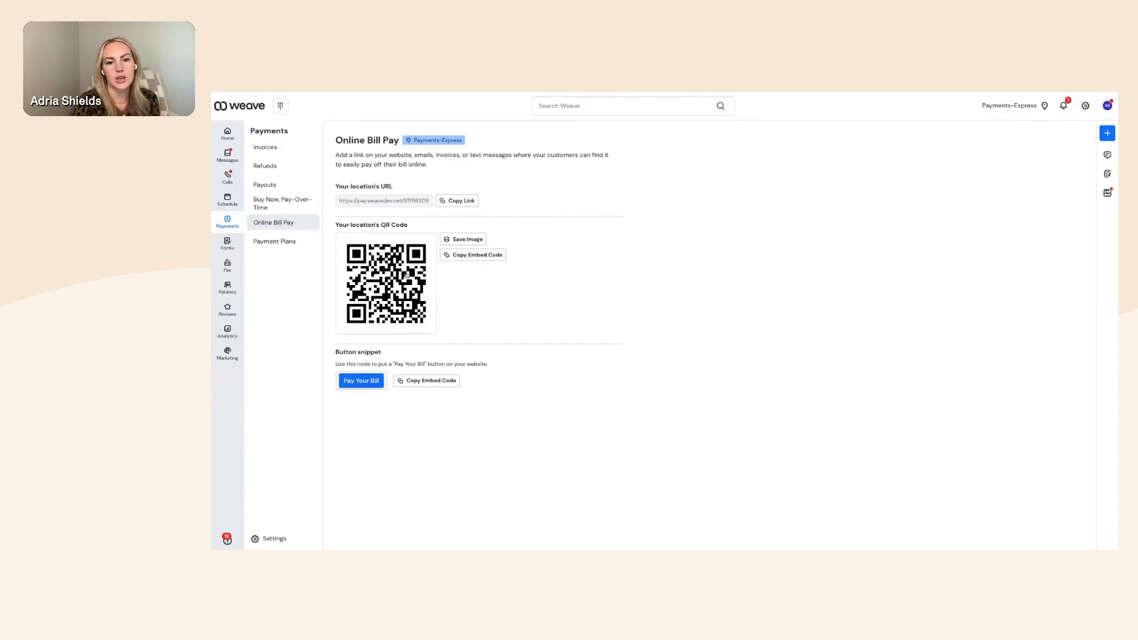
pyautogui.click(290, 243)
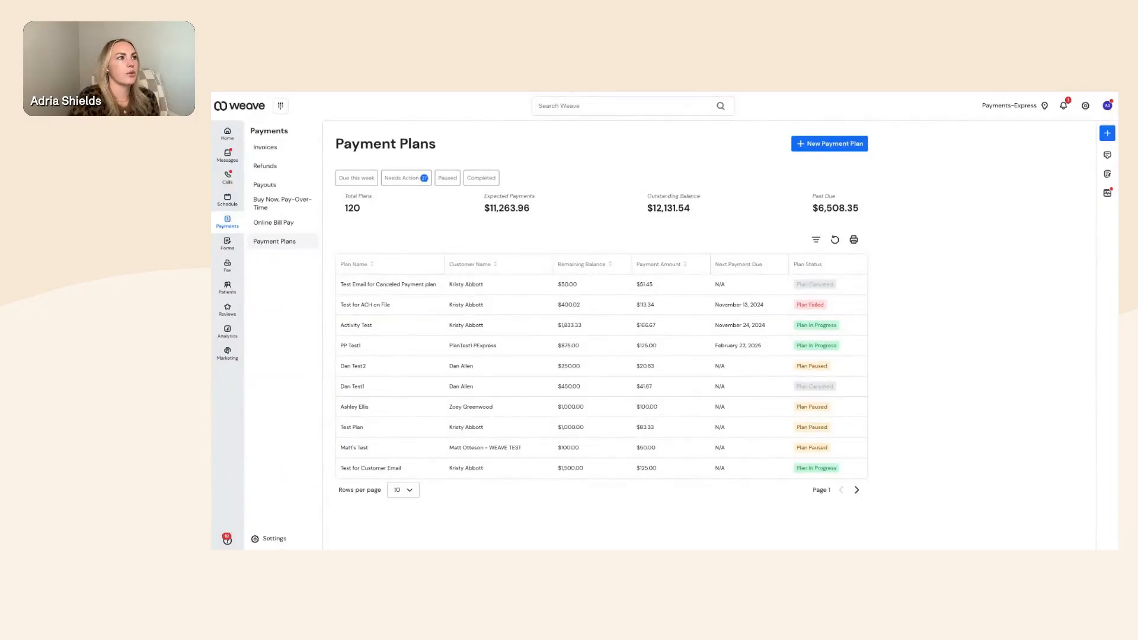
# Start a new payment plan, enter a test plan name, and find and select the first matching customer
pyautogui.click(815, 144)
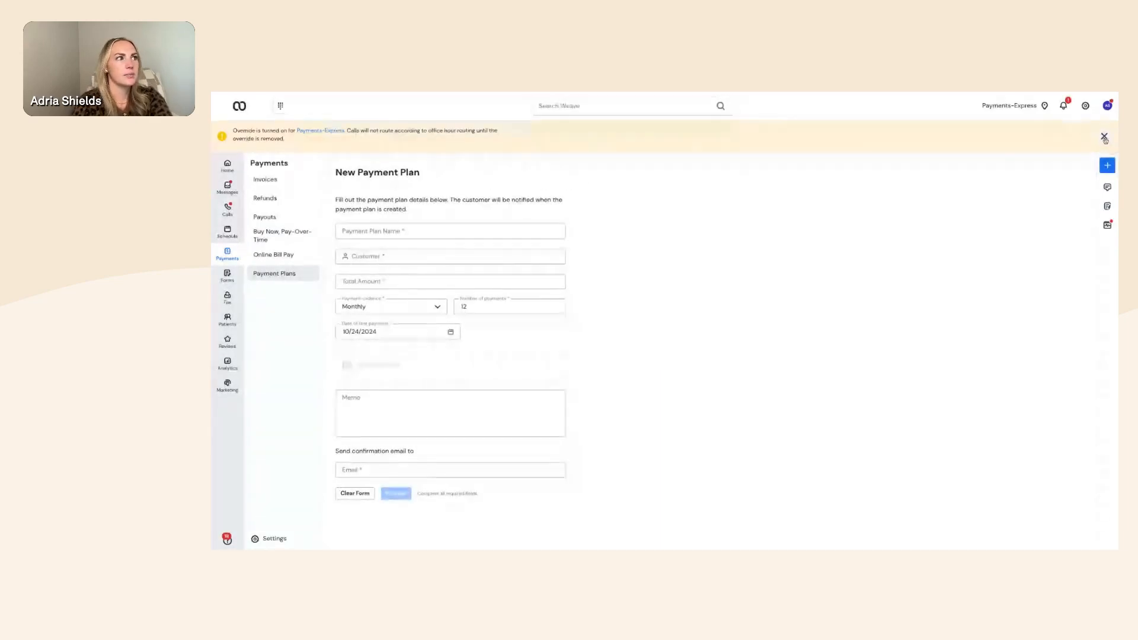
pyautogui.click(423, 196)
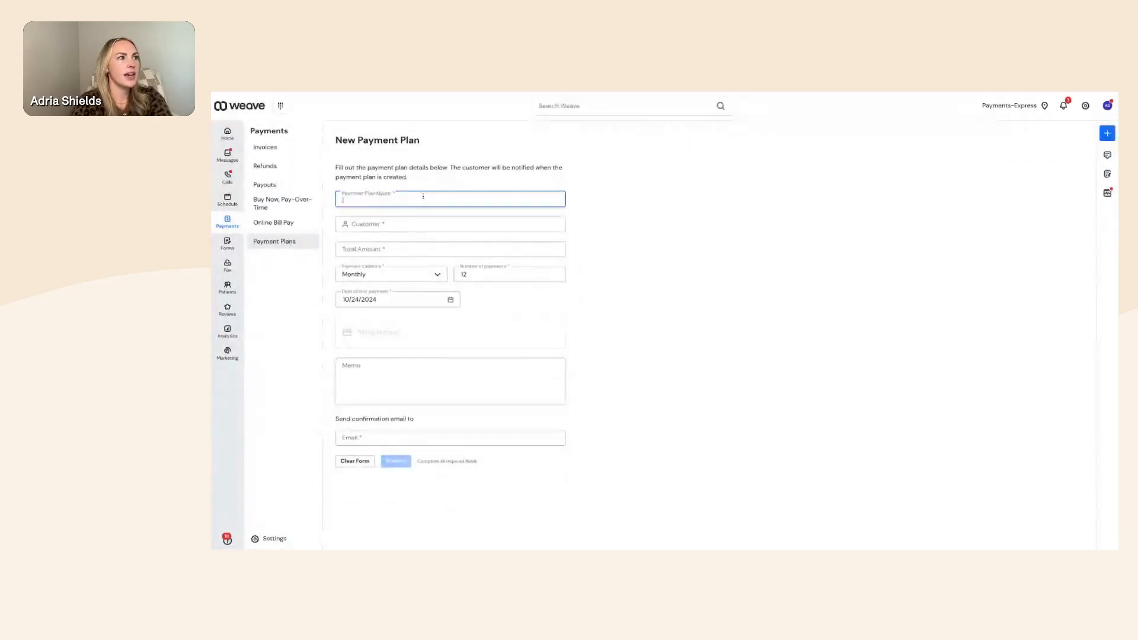
pyautogui.write('Zo')
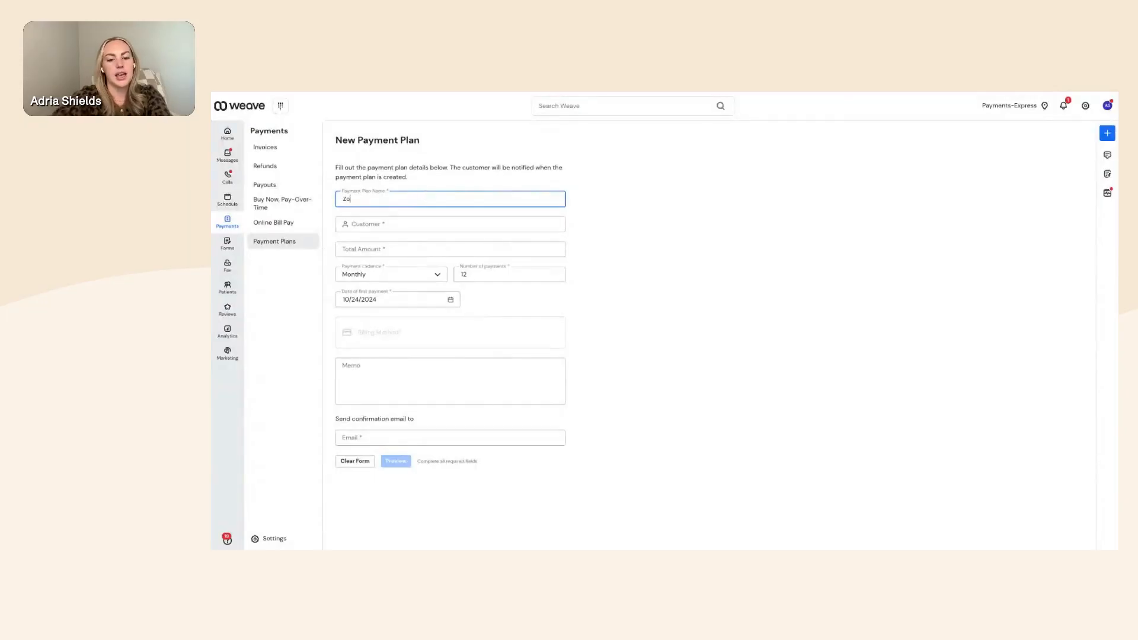
pyautogui.write('ey Test')
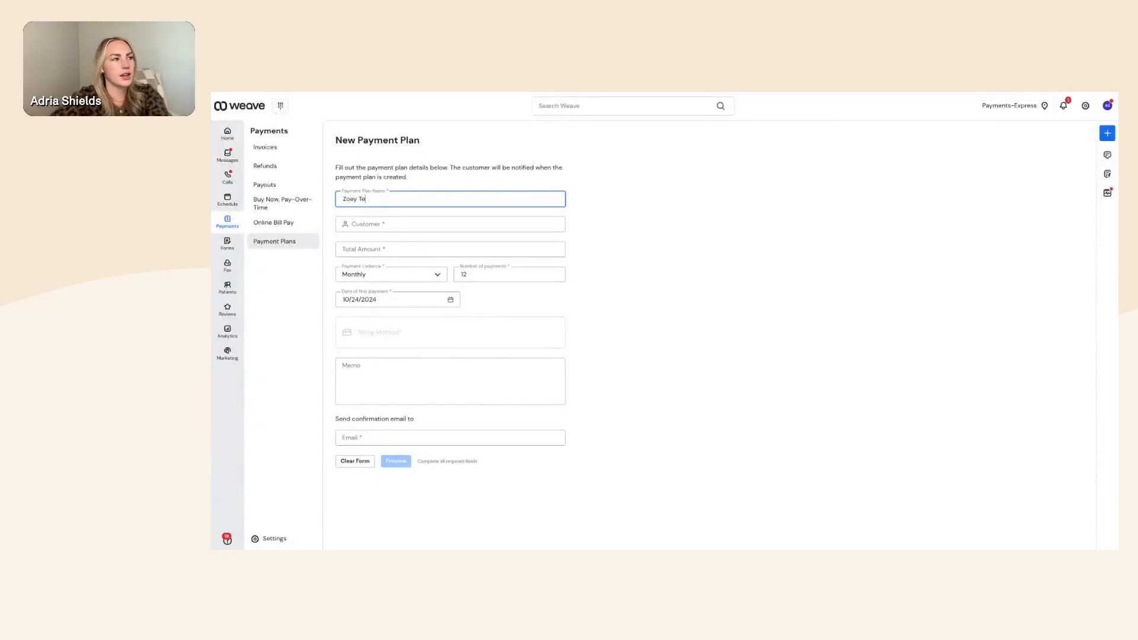
pyautogui.click(372, 225)
pyautogui.write('zoey')
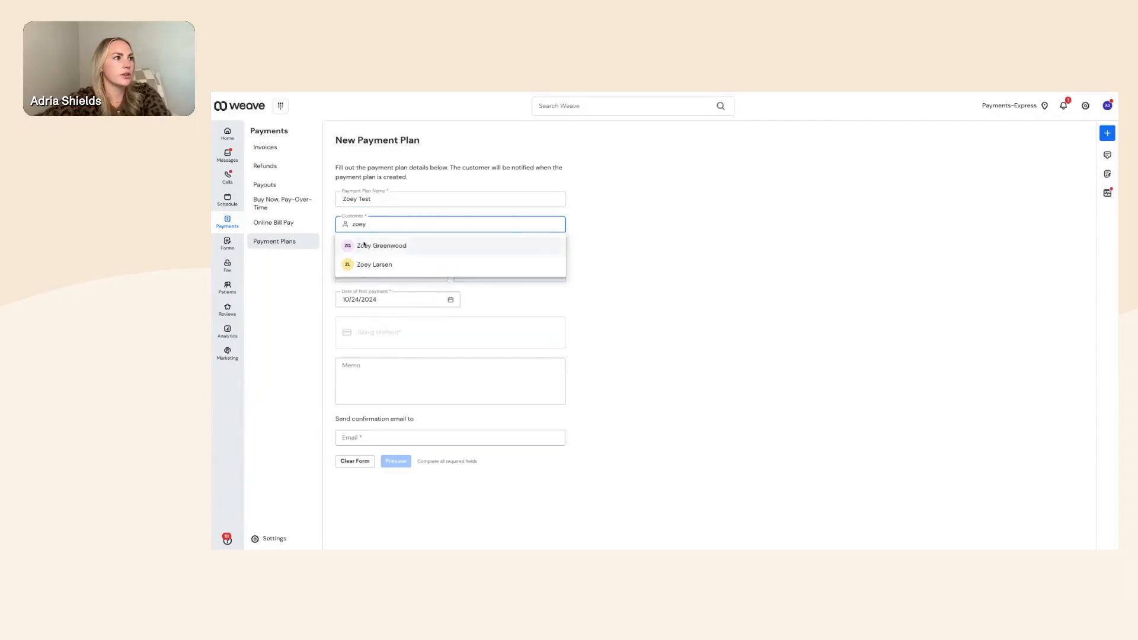
pyautogui.click(364, 243)
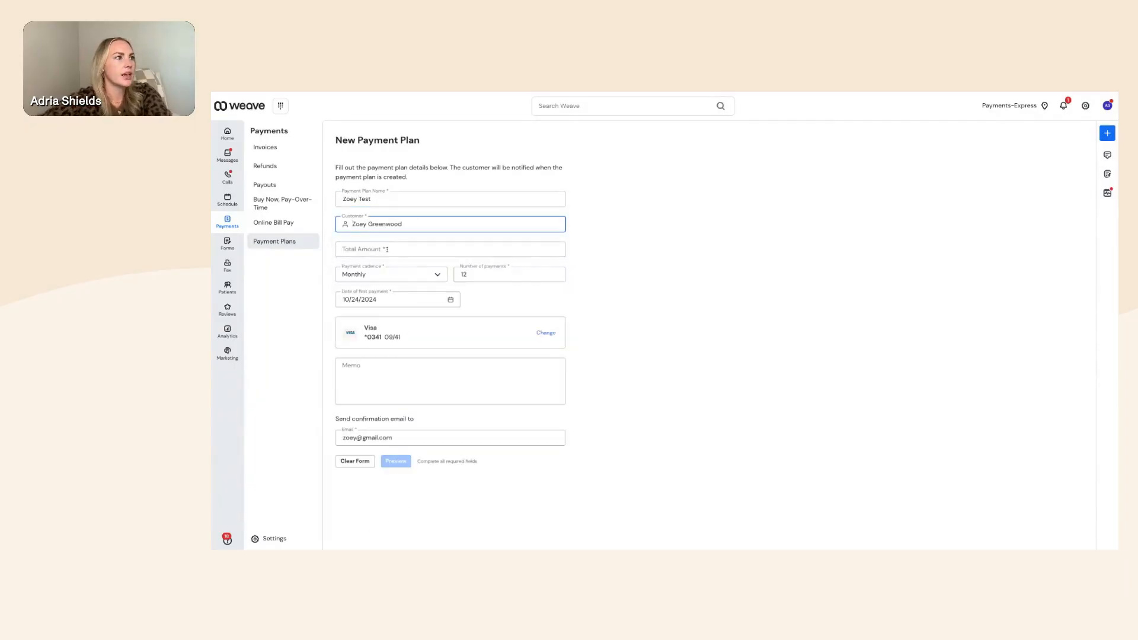
# Set the plan's total amount to $5,000.00 with monthly cadence, 10 payments, and a first payment date of 11/01/2024
pyautogui.click(387, 250)
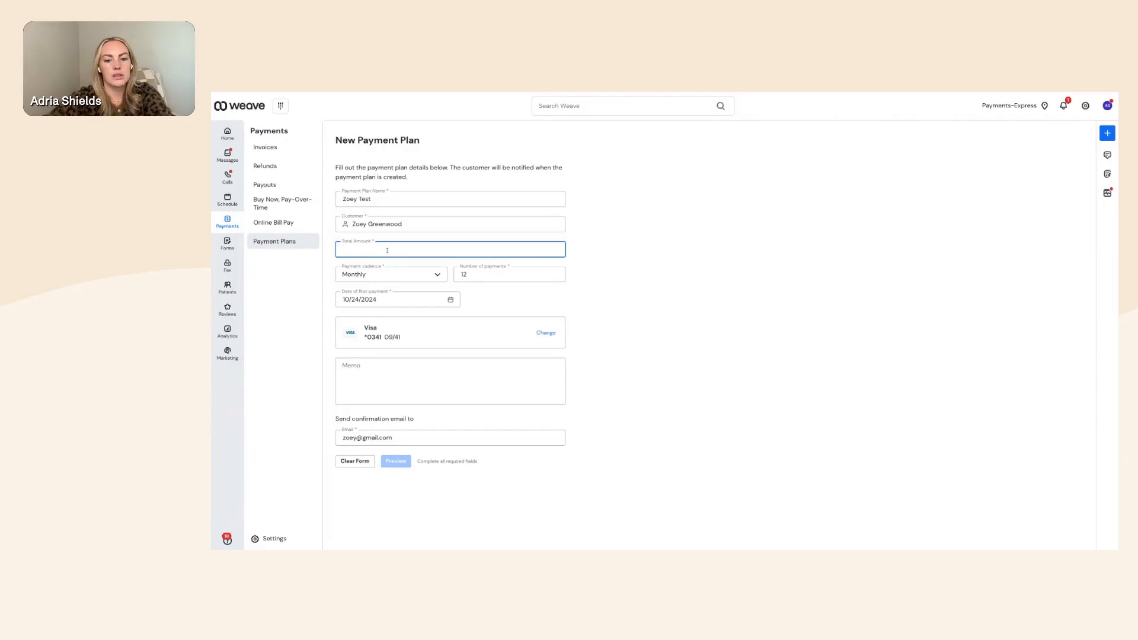
pyautogui.write('5000')
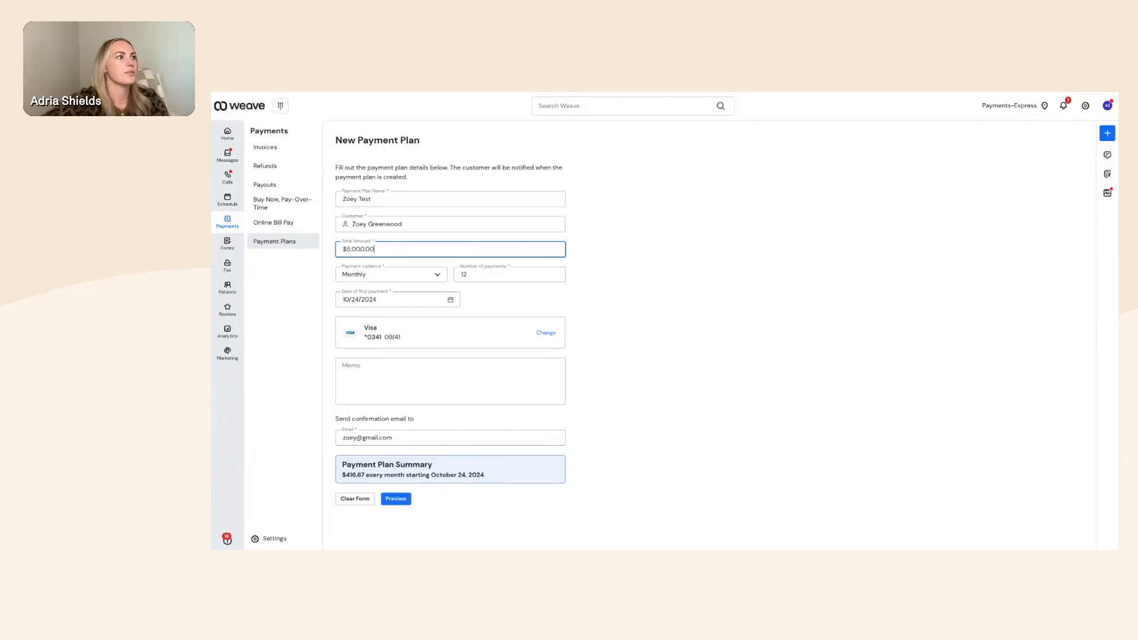
pyautogui.click(437, 275)
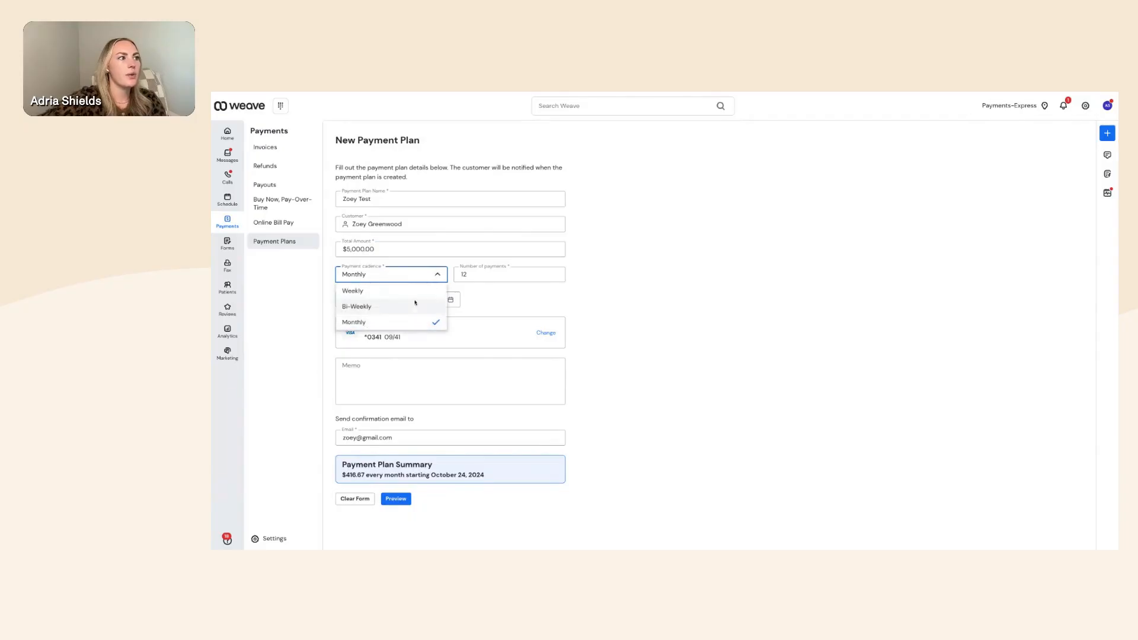
pyautogui.click(420, 326)
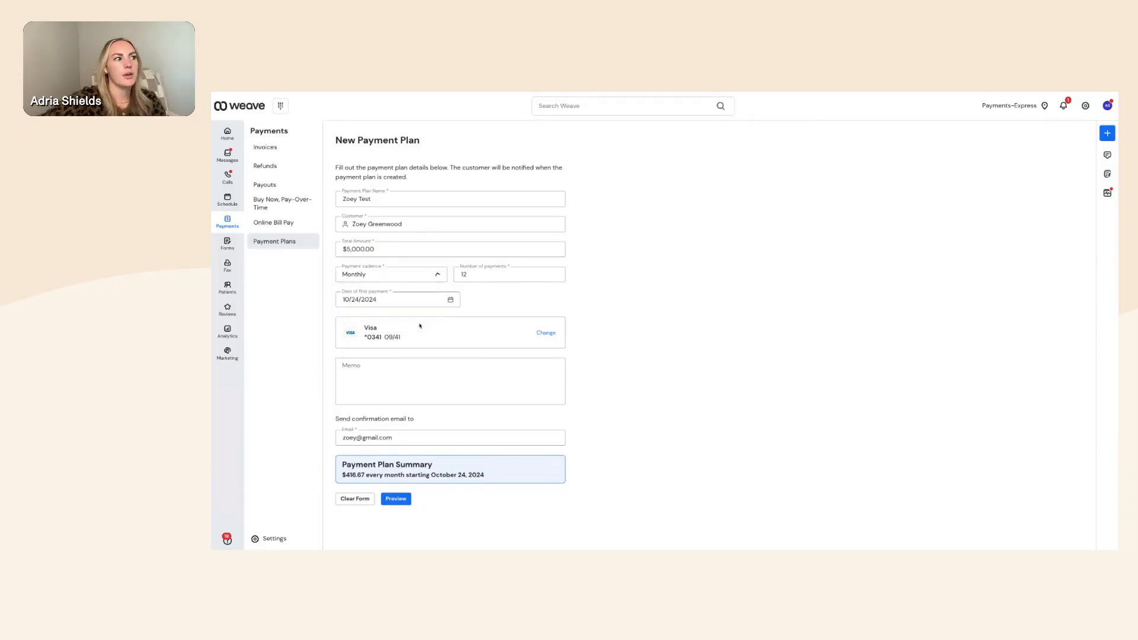
pyautogui.moveTo(470, 276); pyautogui.dragTo(452, 279)
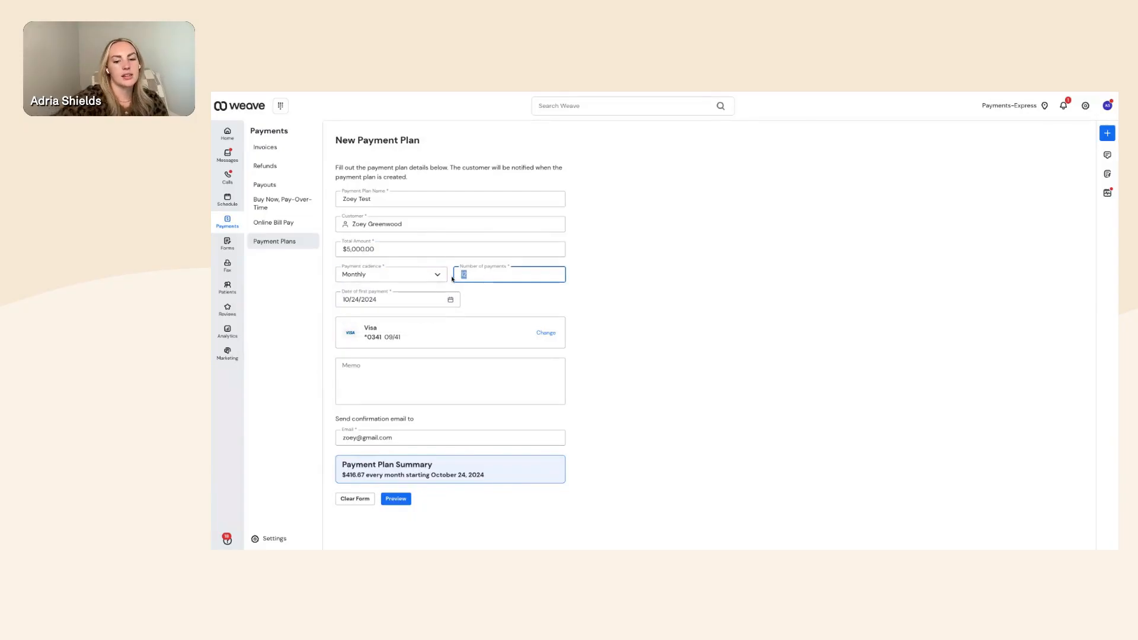
pyautogui.write('10')
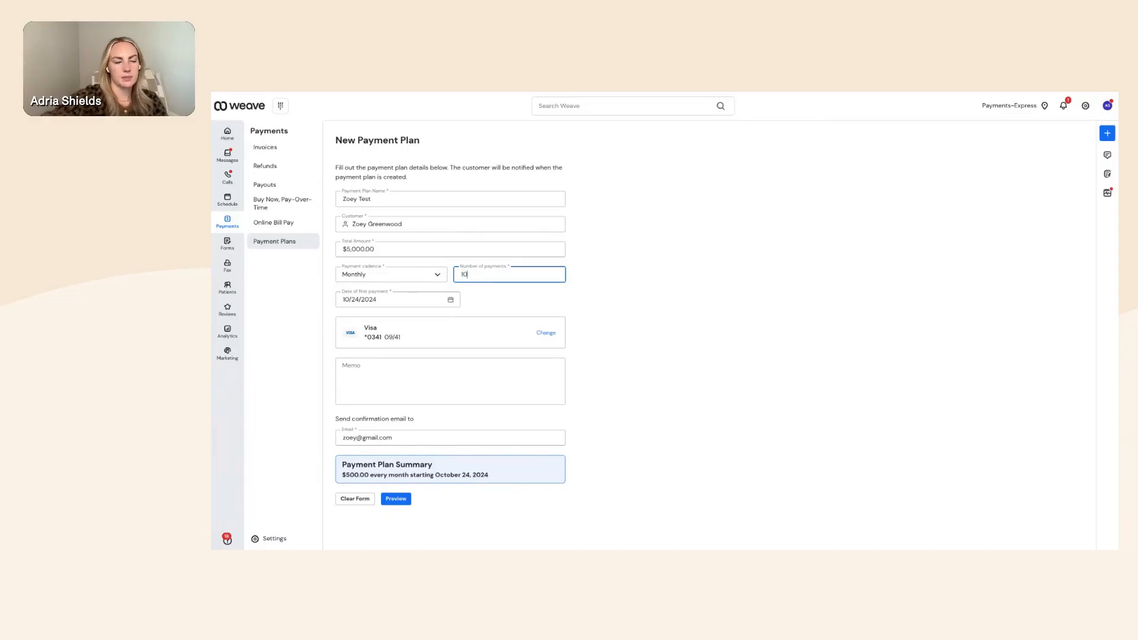
pyautogui.click(451, 300)
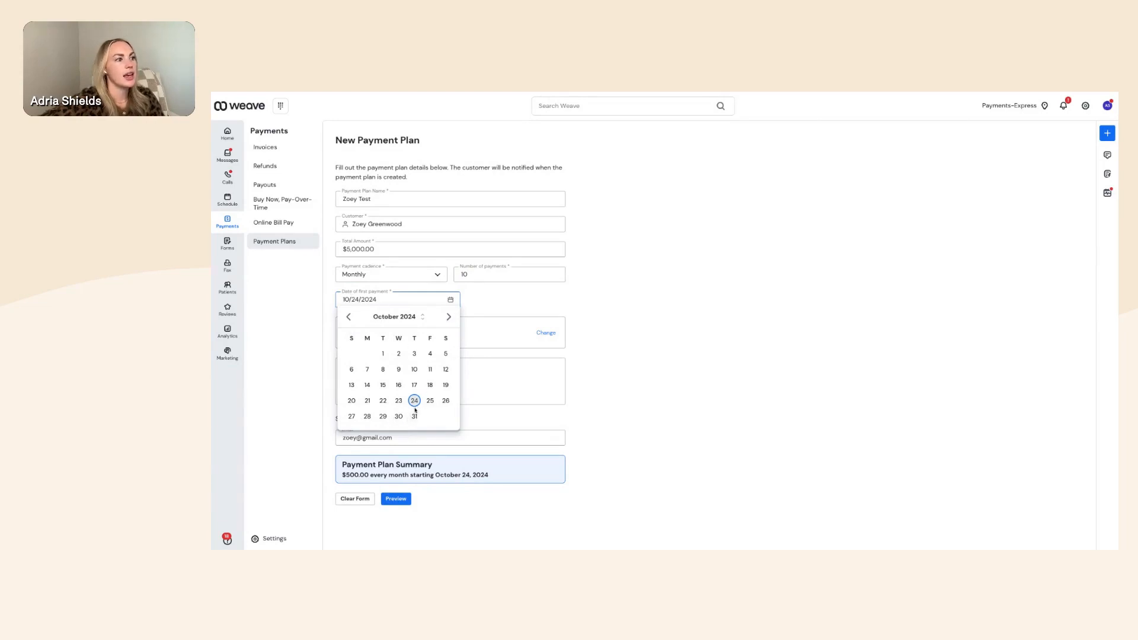
pyautogui.click(449, 316)
pyautogui.click(427, 354)
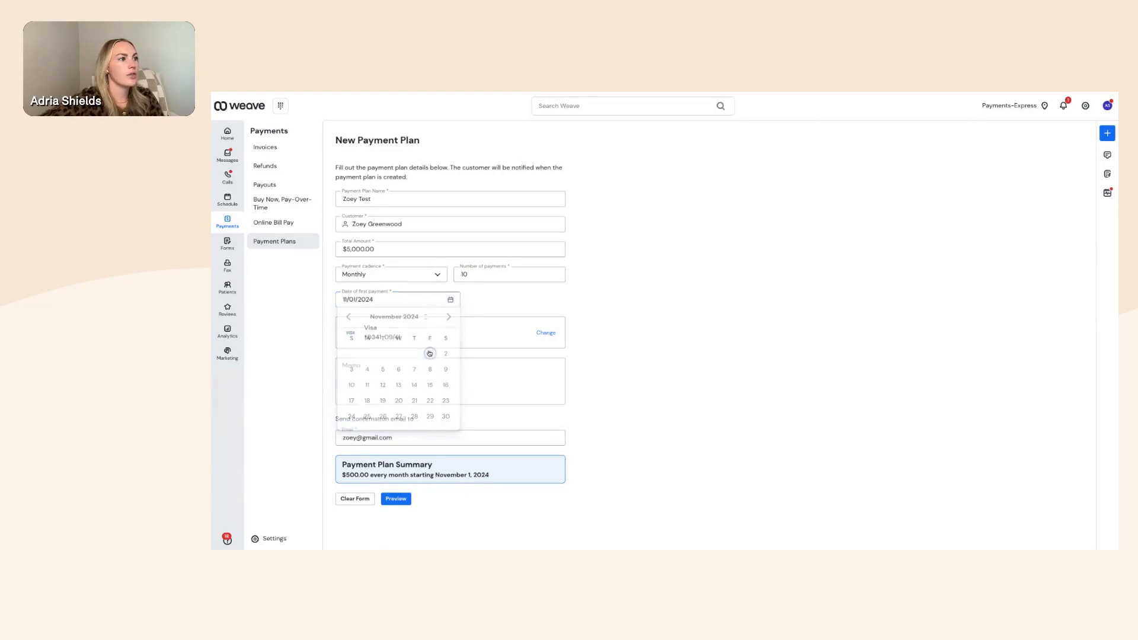
# Review the billing method options, including adding a new ACH account, and save the already selected Visa card
pyautogui.click(543, 334)
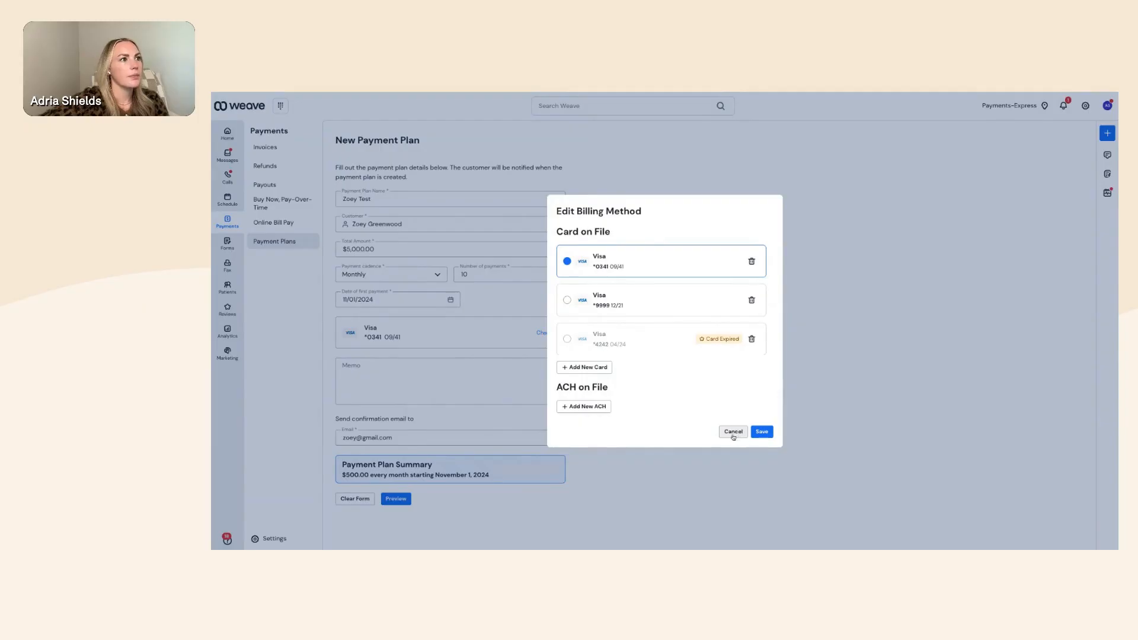
pyautogui.click(585, 407)
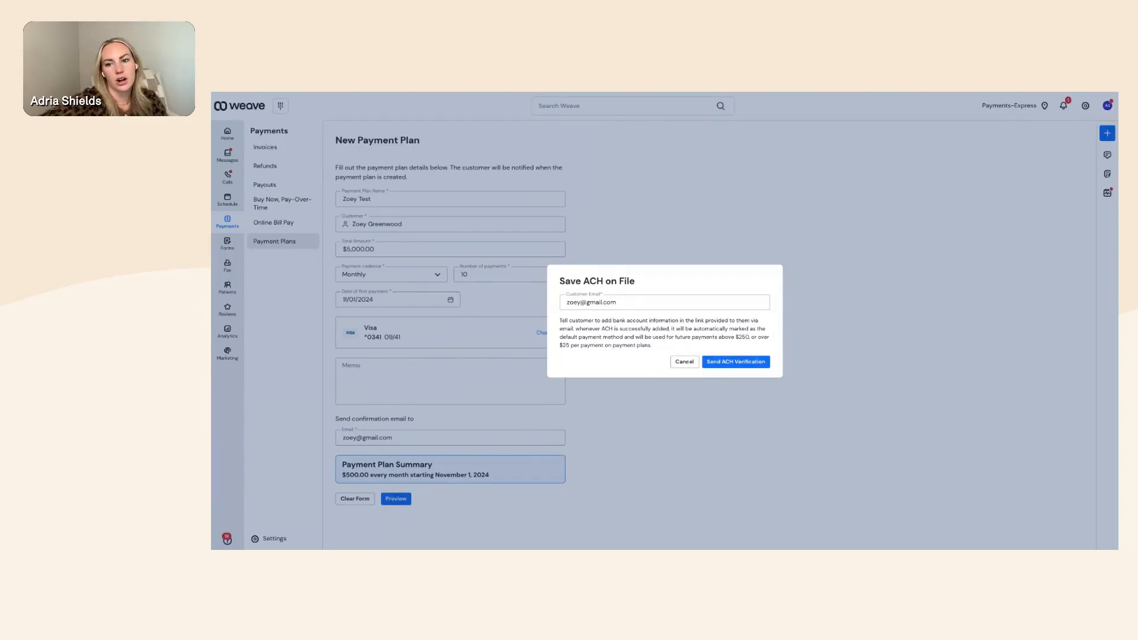
pyautogui.click(684, 362)
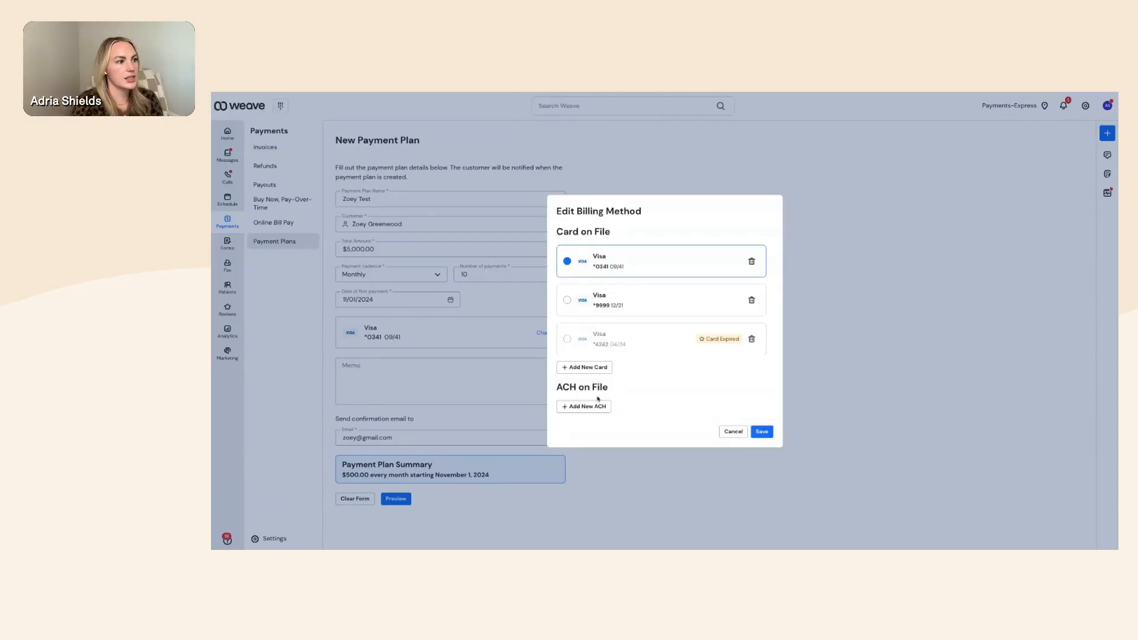
pyautogui.click(763, 431)
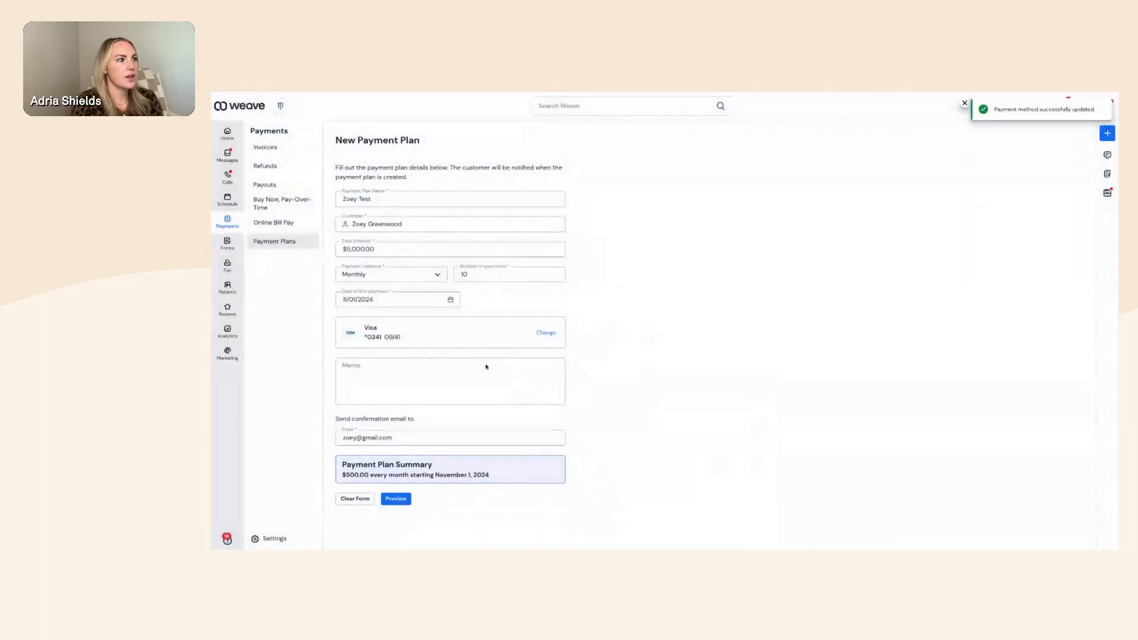
# Check the memo and confirmation email fields of the new payment plan
pyautogui.click(379, 368)
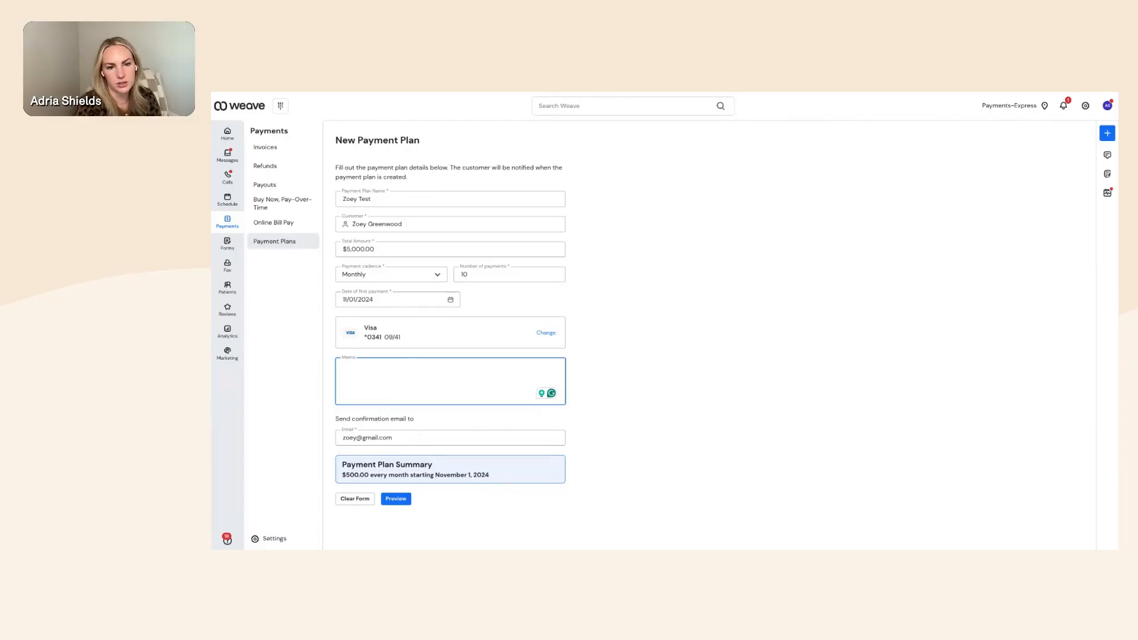
pyautogui.click(411, 436)
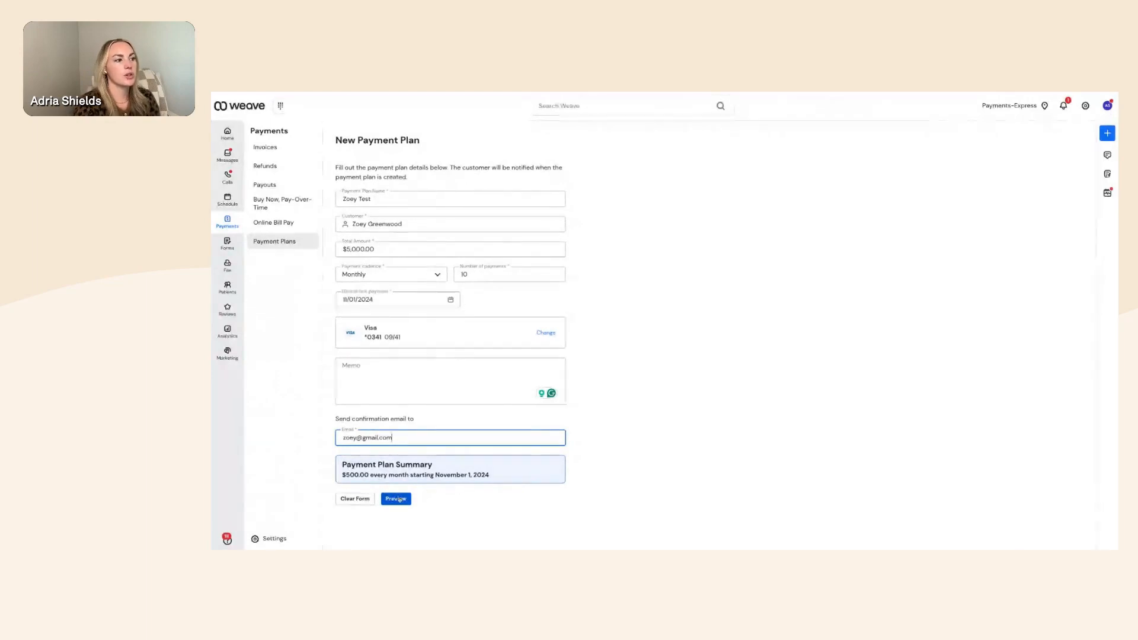
# Try 12 and 45 as the number of payments, and set it back to 10
pyautogui.moveTo(468, 275); pyautogui.dragTo(458, 277)
pyautogui.write('12')
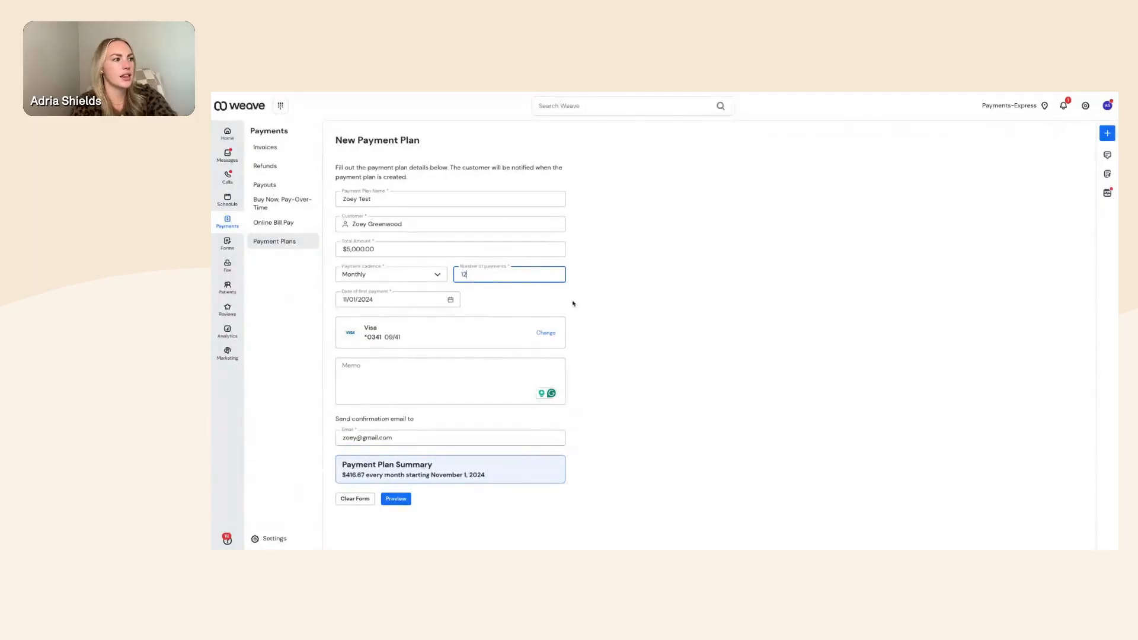
pyautogui.press('BackSpace')
pyautogui.press('BackSpace')
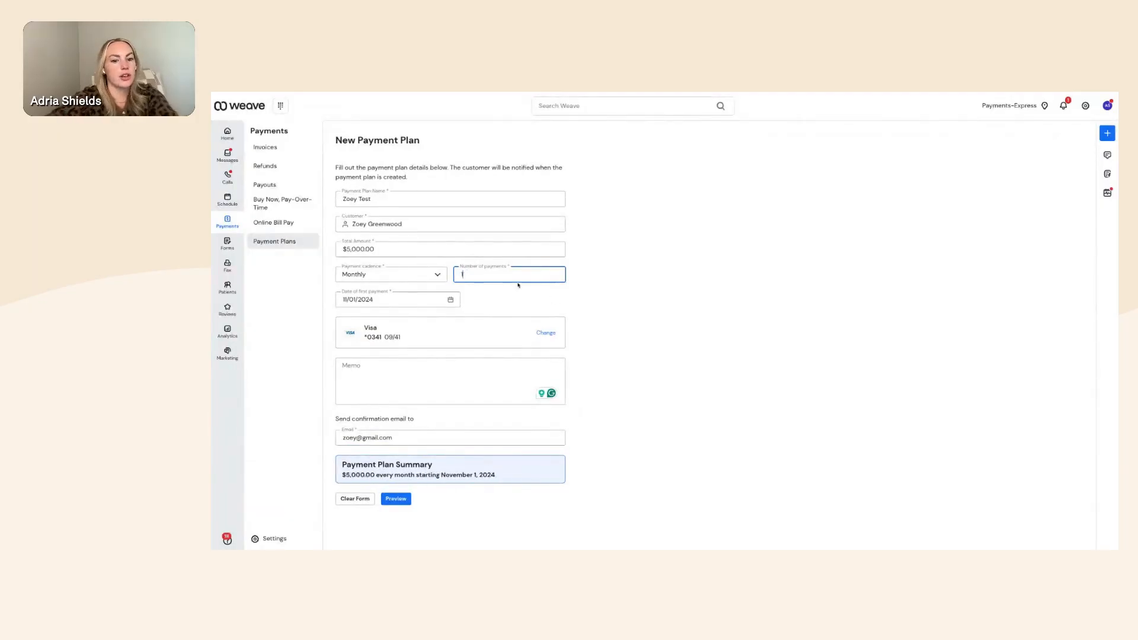
pyautogui.write('45')
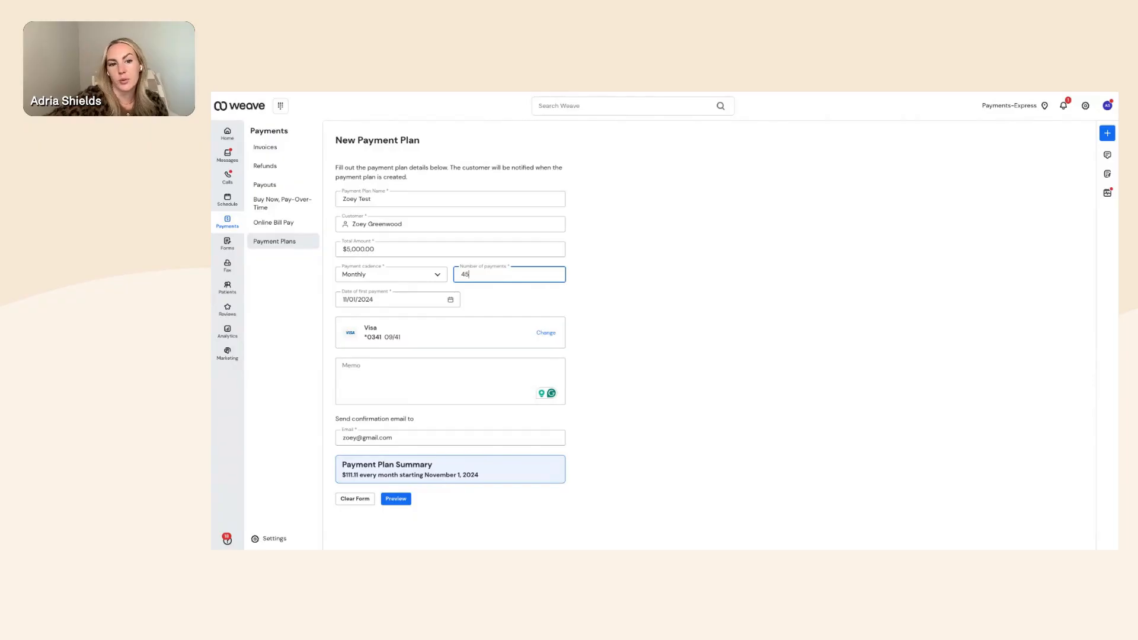
pyautogui.press('BackSpace')
pyautogui.press('BackSpace')
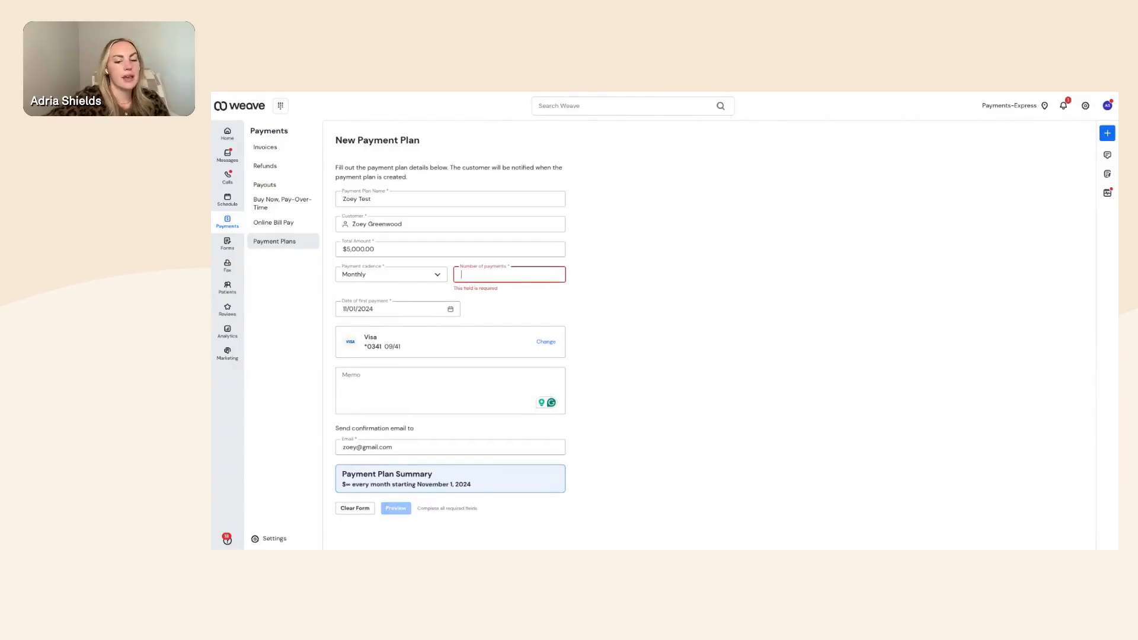
pyautogui.write('10')
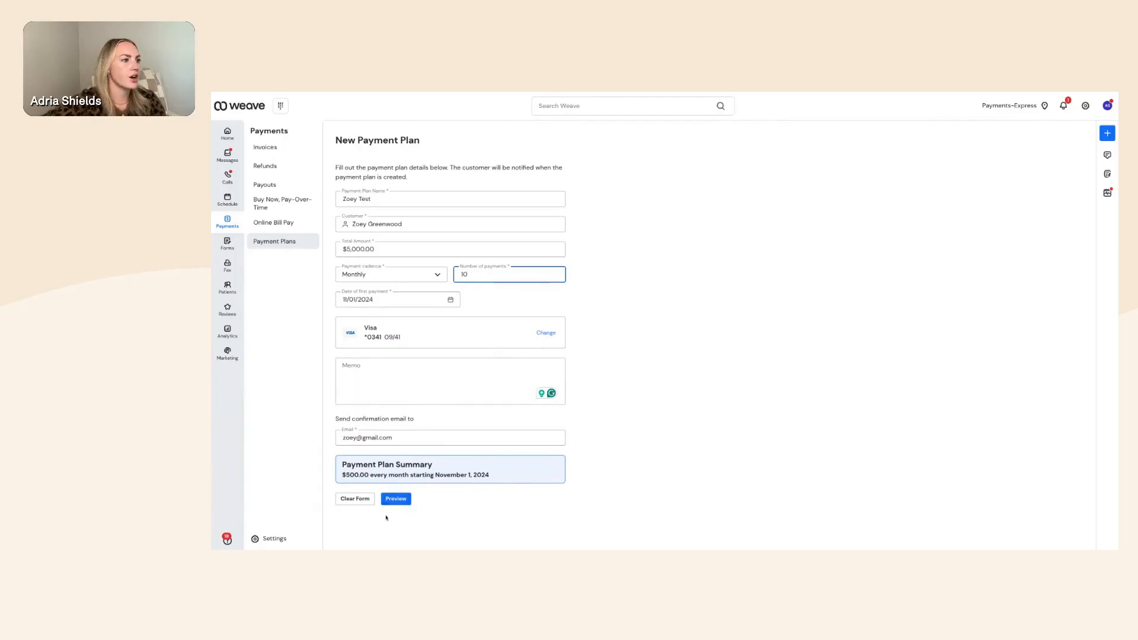
# Preview the payment plan's details and confirm its creation
pyautogui.click(396, 499)
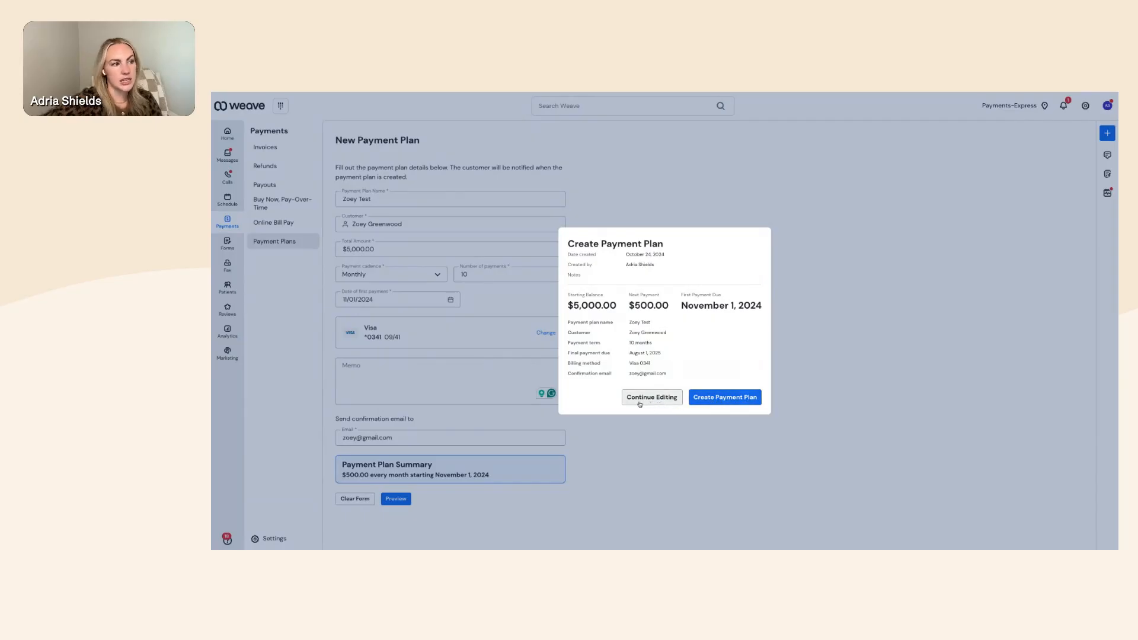
pyautogui.click(728, 397)
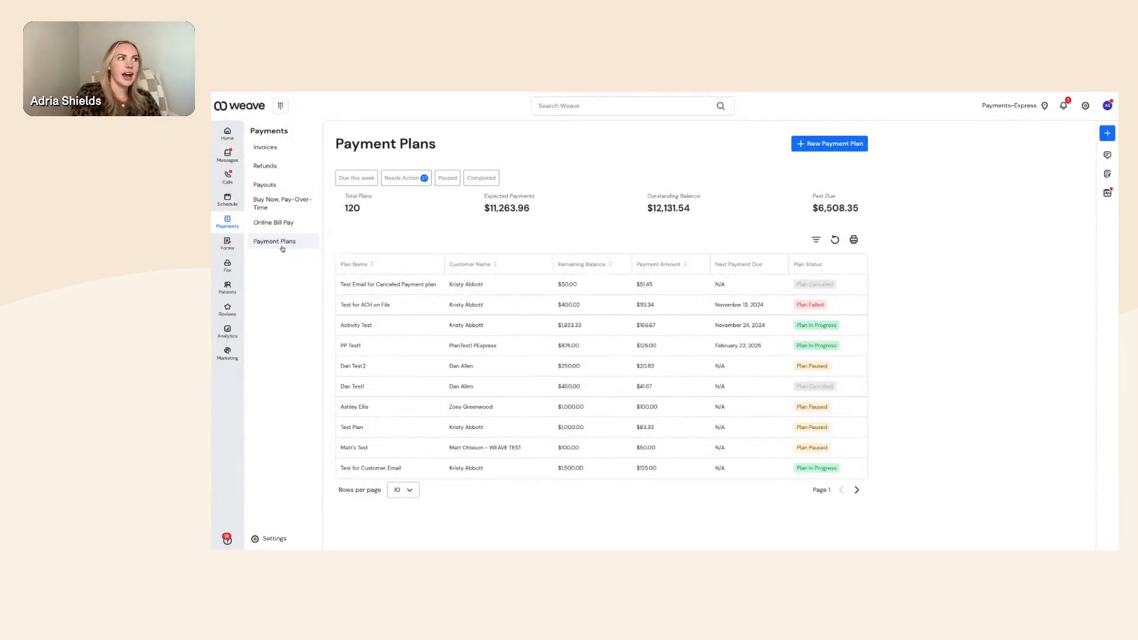
# View the invoice history, and open the second customer's conversation in the message inbox
pyautogui.click(291, 153)
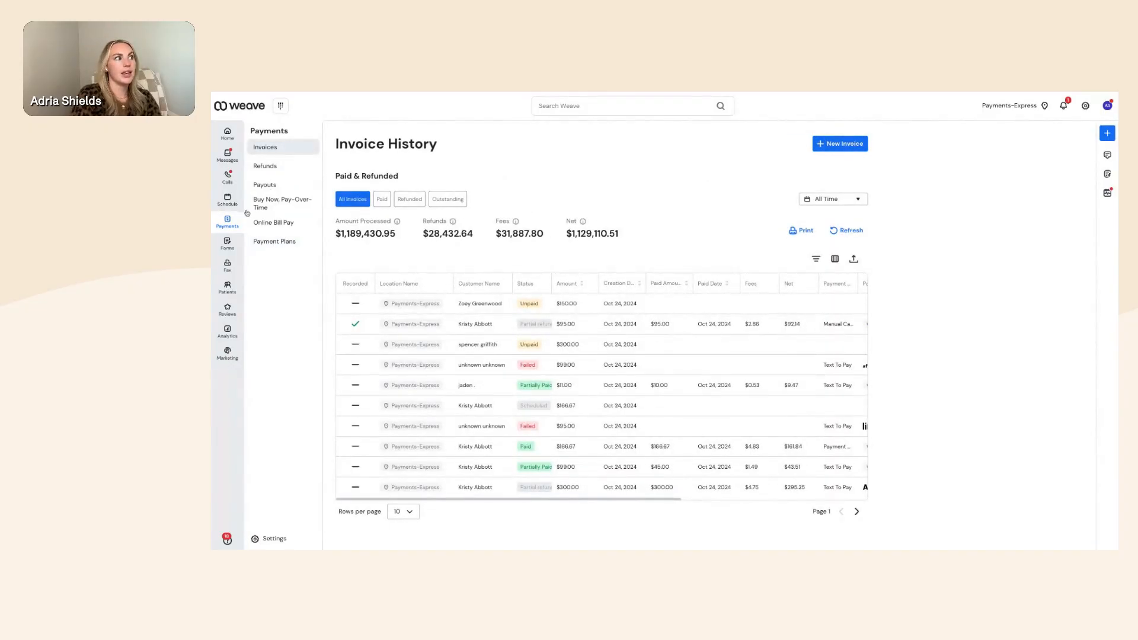
pyautogui.moveTo(228, 158)
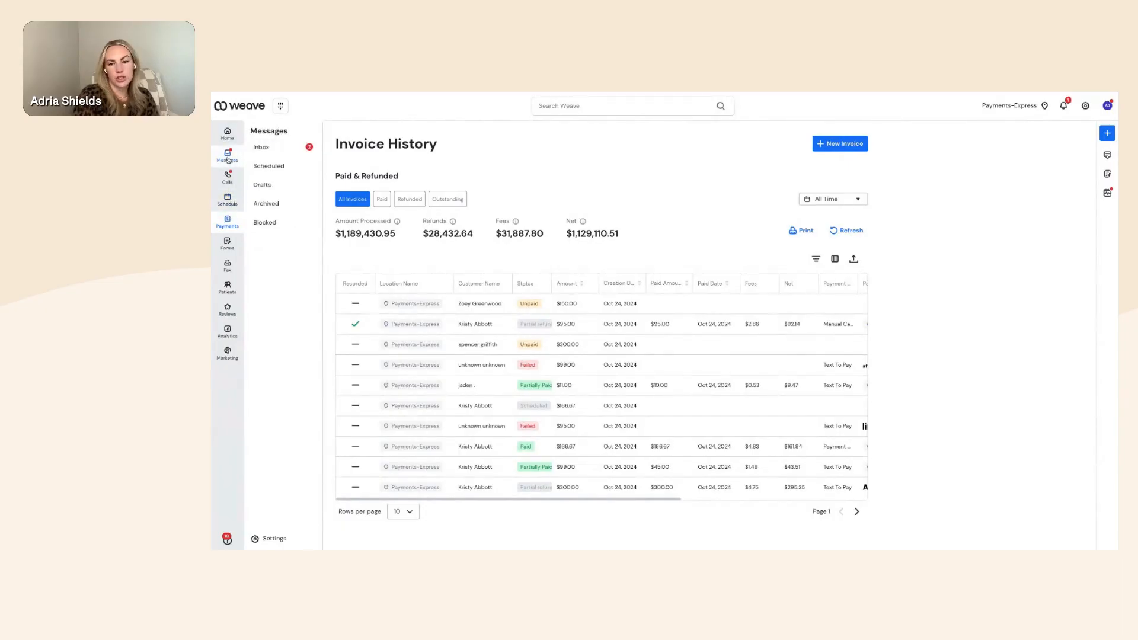
pyautogui.click(228, 159)
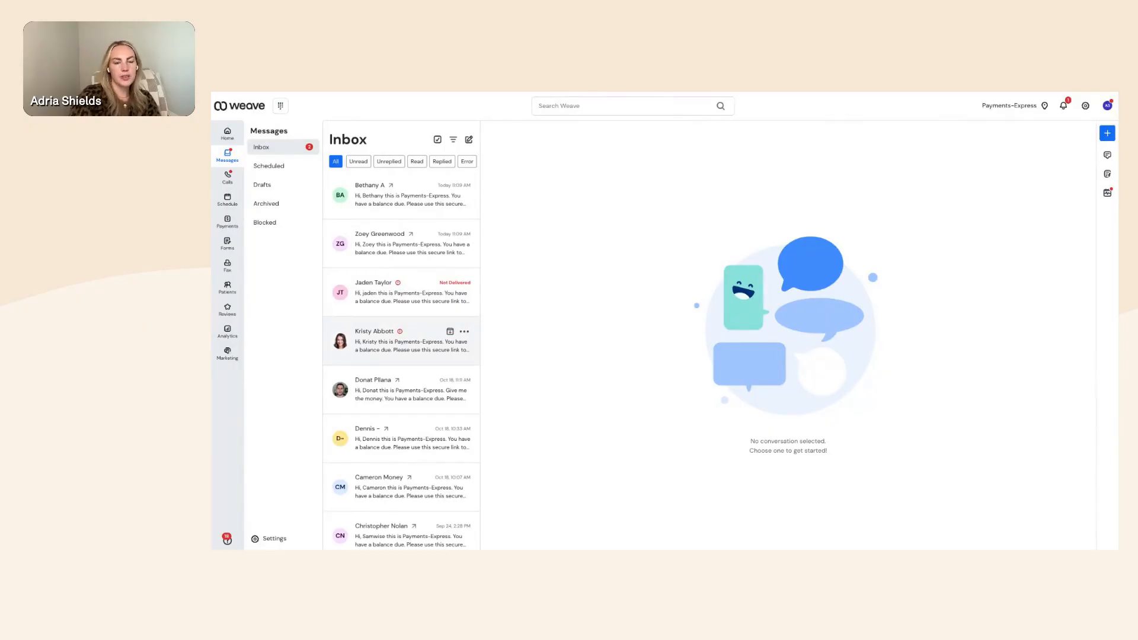
pyautogui.click(390, 235)
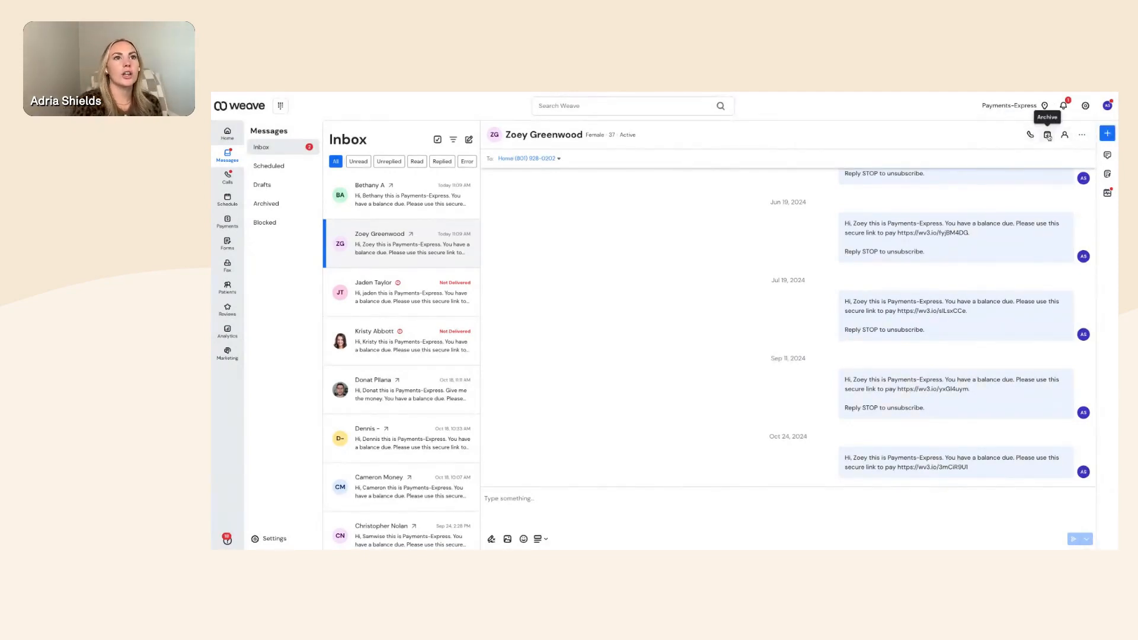
# Review the conversation's additional actions and the message composer's insertion options
pyautogui.click(1084, 137)
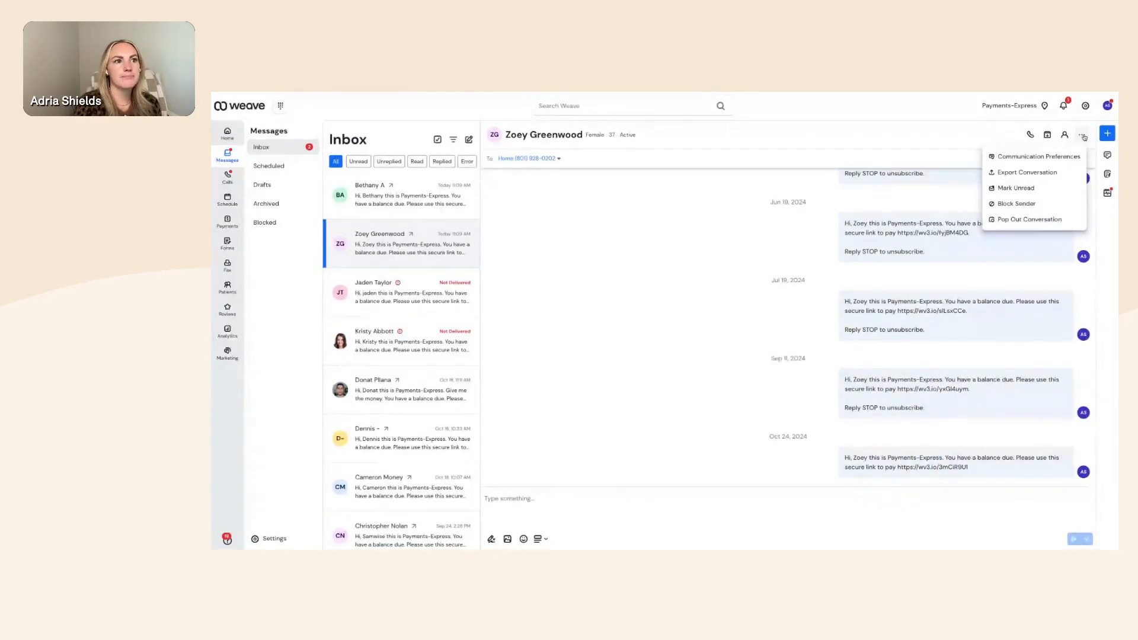
pyautogui.click(1084, 137)
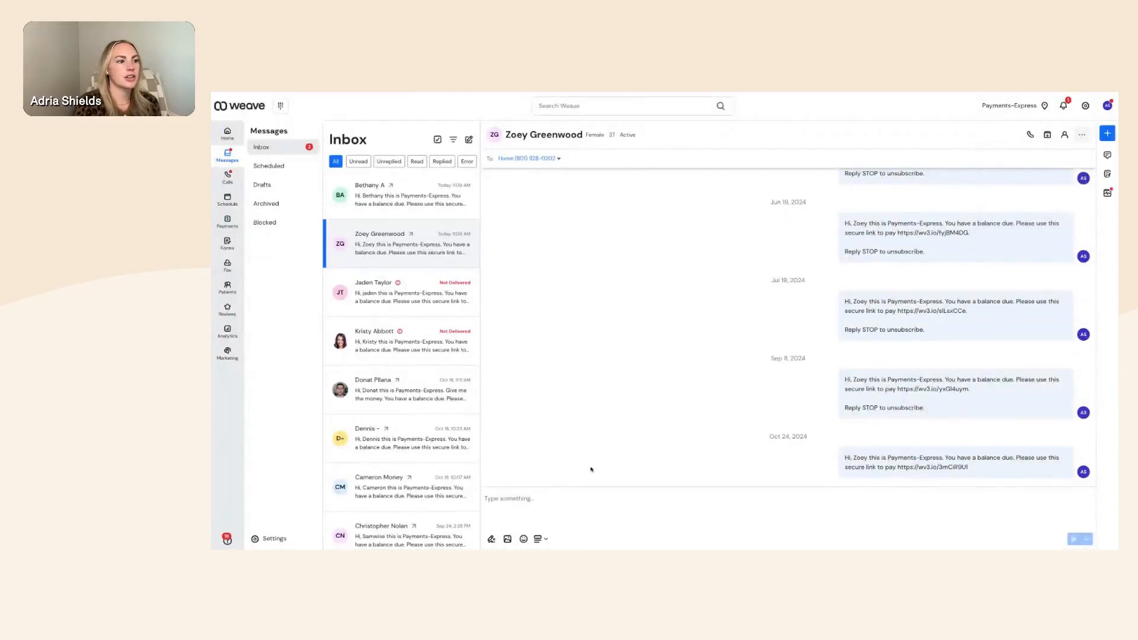
pyautogui.click(540, 540)
pyautogui.click(558, 537)
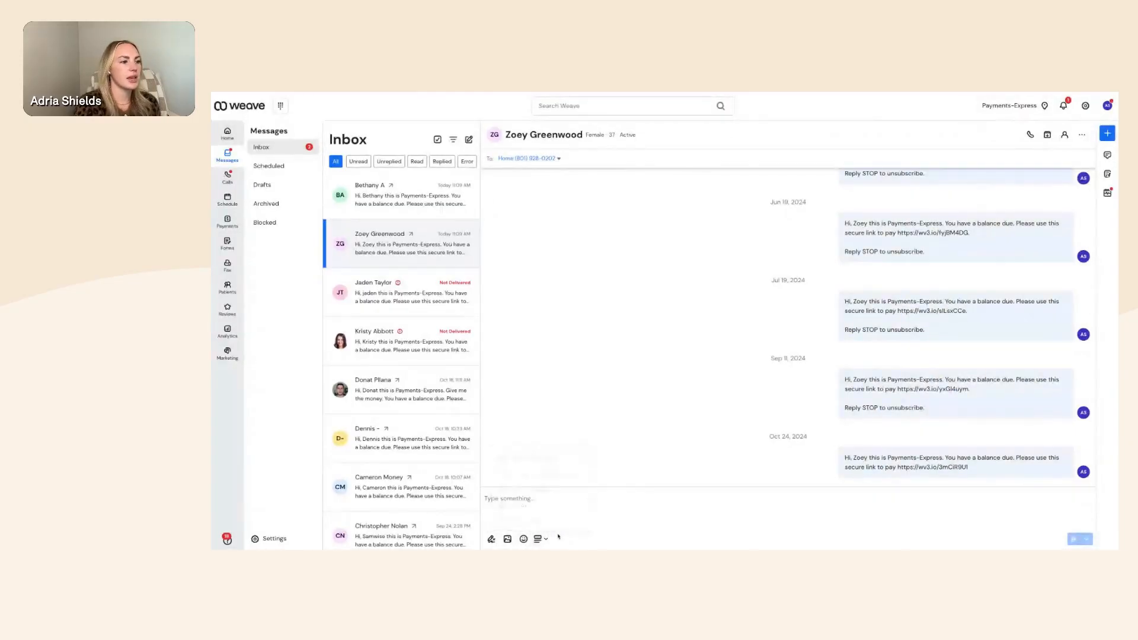
pyautogui.click(524, 501)
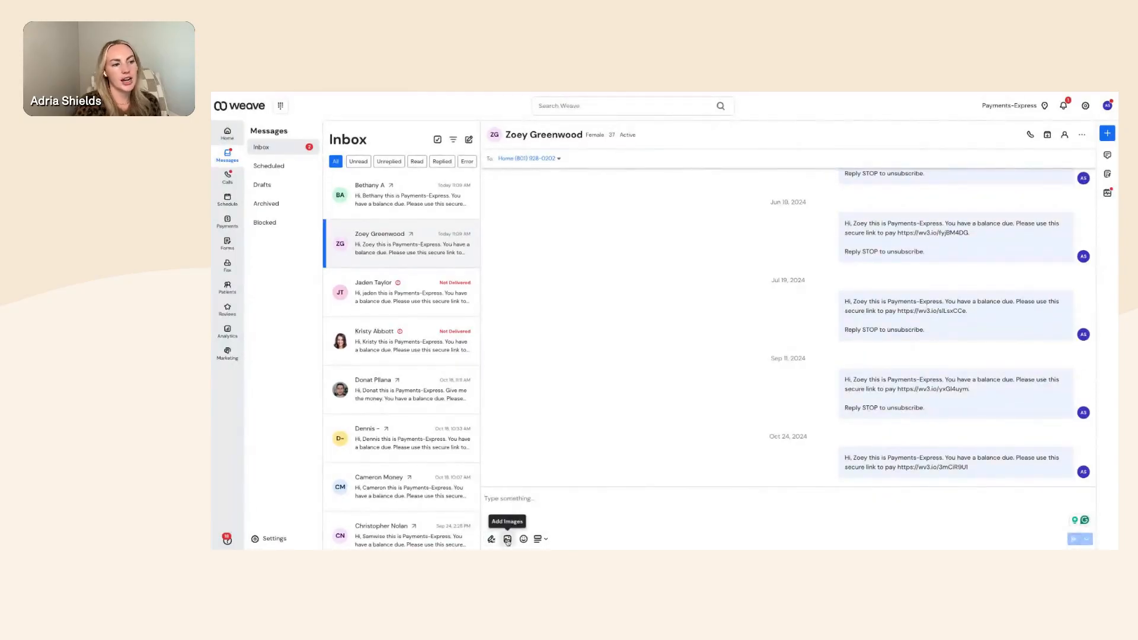
# Send the customer a payment reminder message for the outstanding $150.00 invoice dated October 24, 2024
pyautogui.click(543, 540)
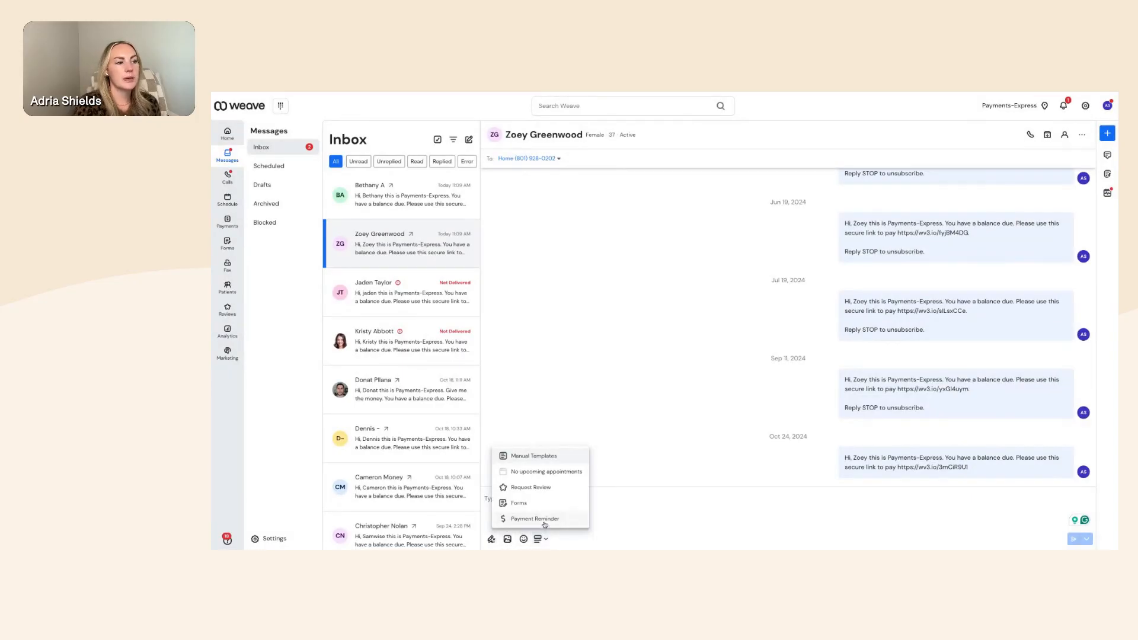
pyautogui.click(545, 520)
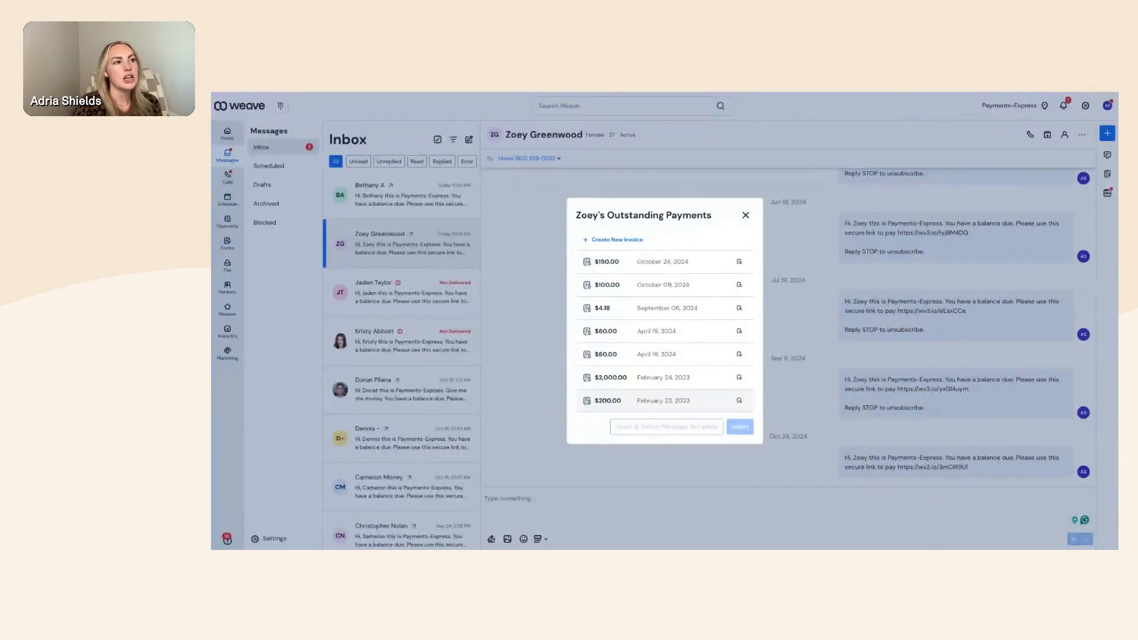
pyautogui.click(695, 263)
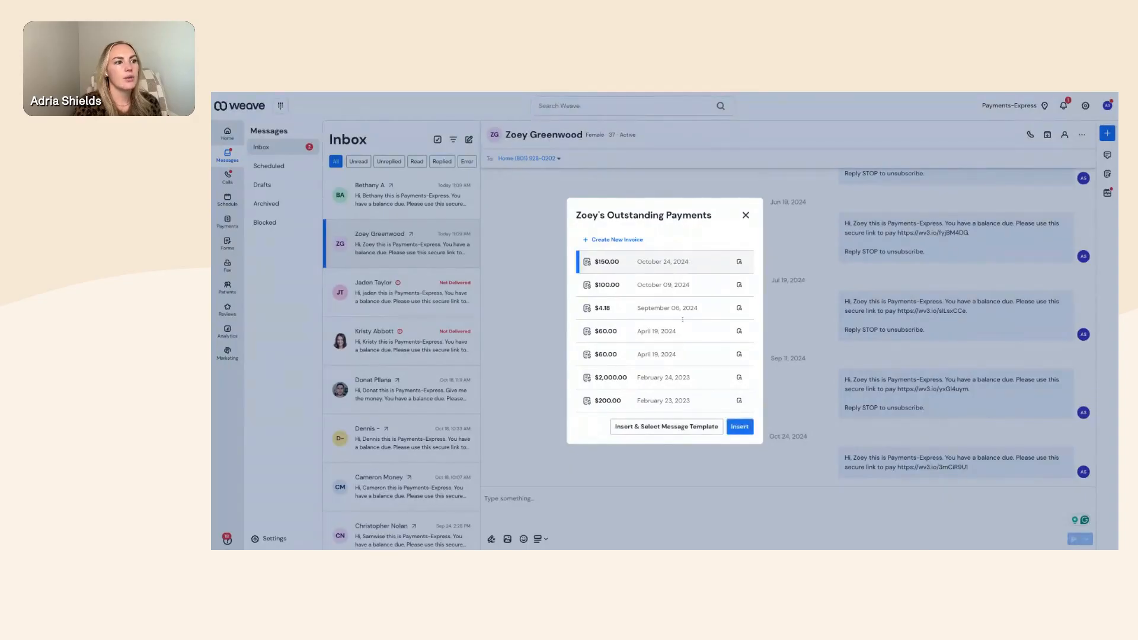
pyautogui.click(739, 427)
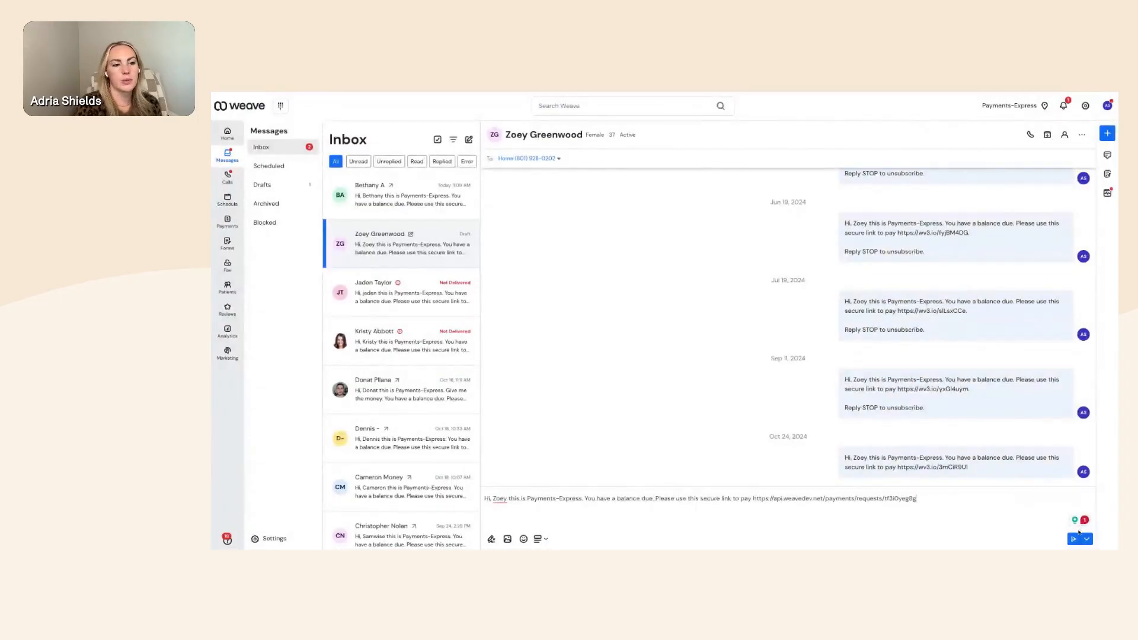
pyautogui.click(1073, 539)
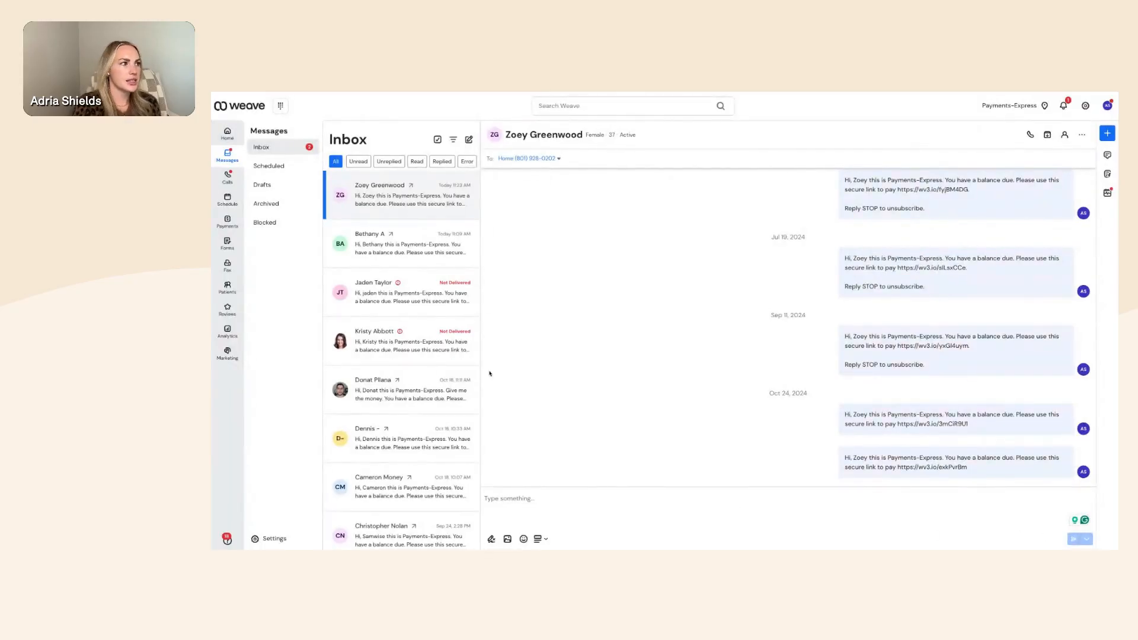
# Create a $100.00 invoice as a payment request from the 9:00–10:00 AM prophy appointment on the 10/24/2024 schedule
pyautogui.click(229, 202)
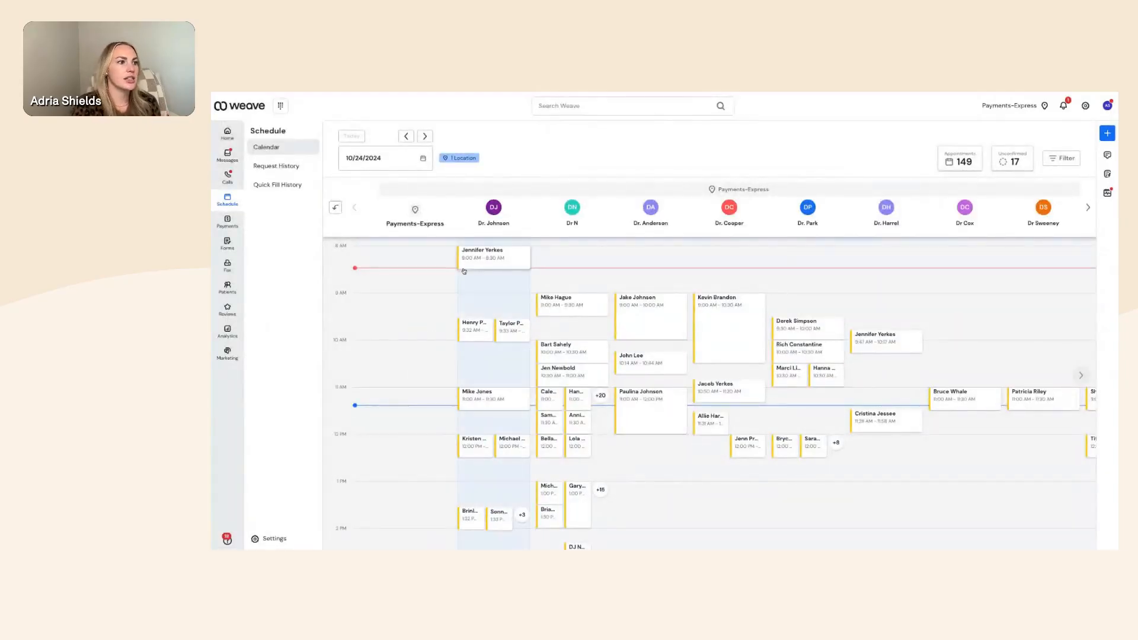
pyautogui.click(651, 324)
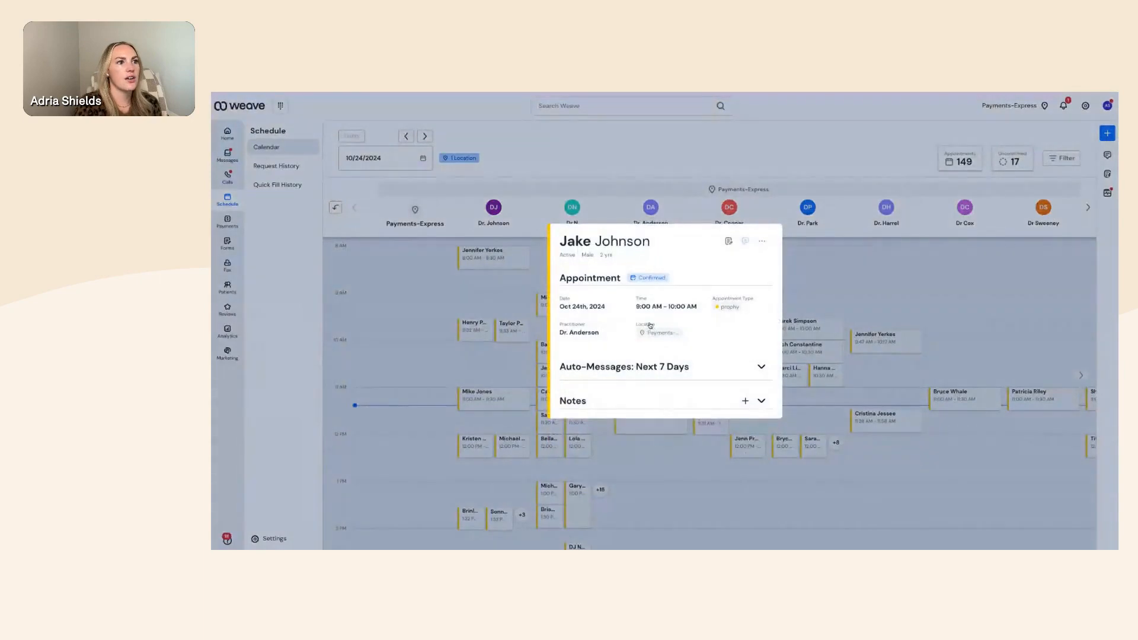
pyautogui.click(763, 245)
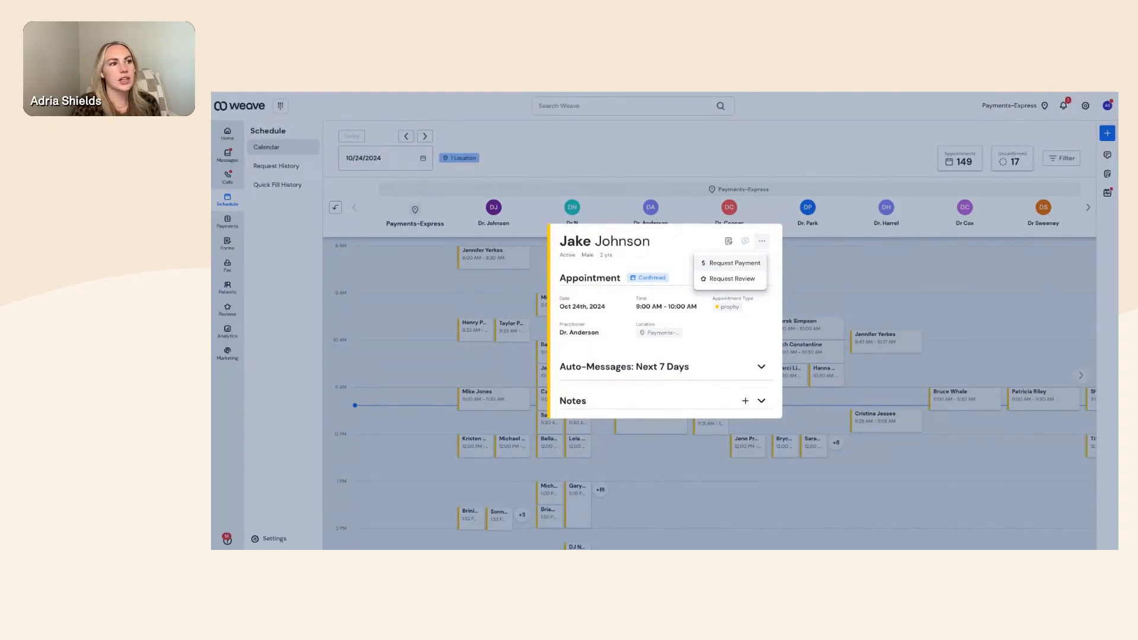
pyautogui.click(734, 263)
pyautogui.click(584, 320)
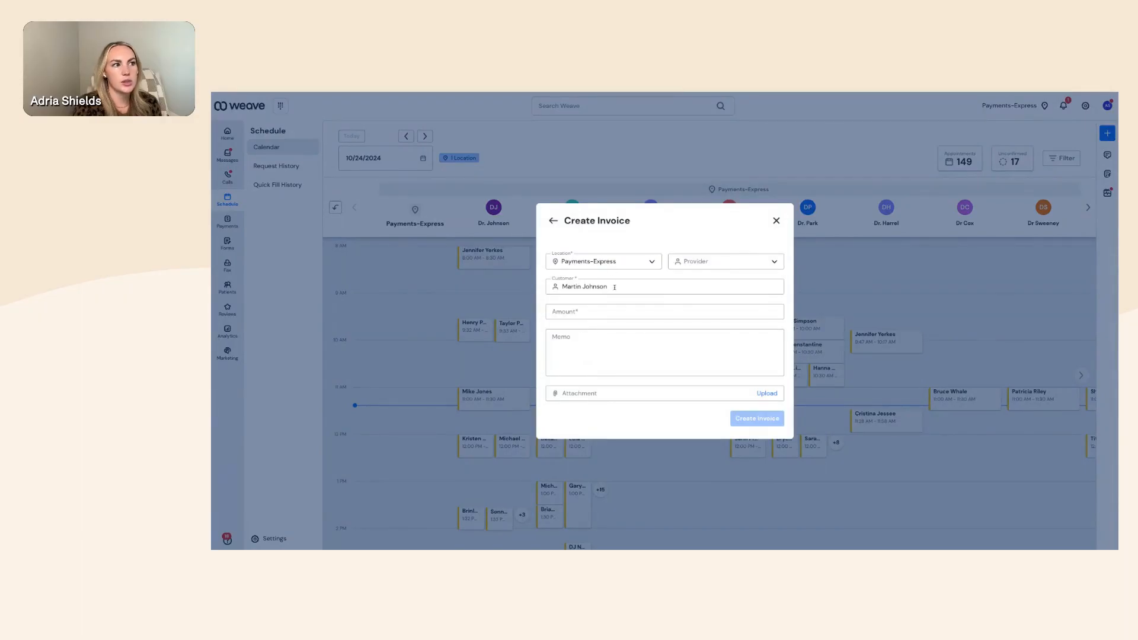
pyautogui.click(584, 310)
pyautogui.write('100.00')
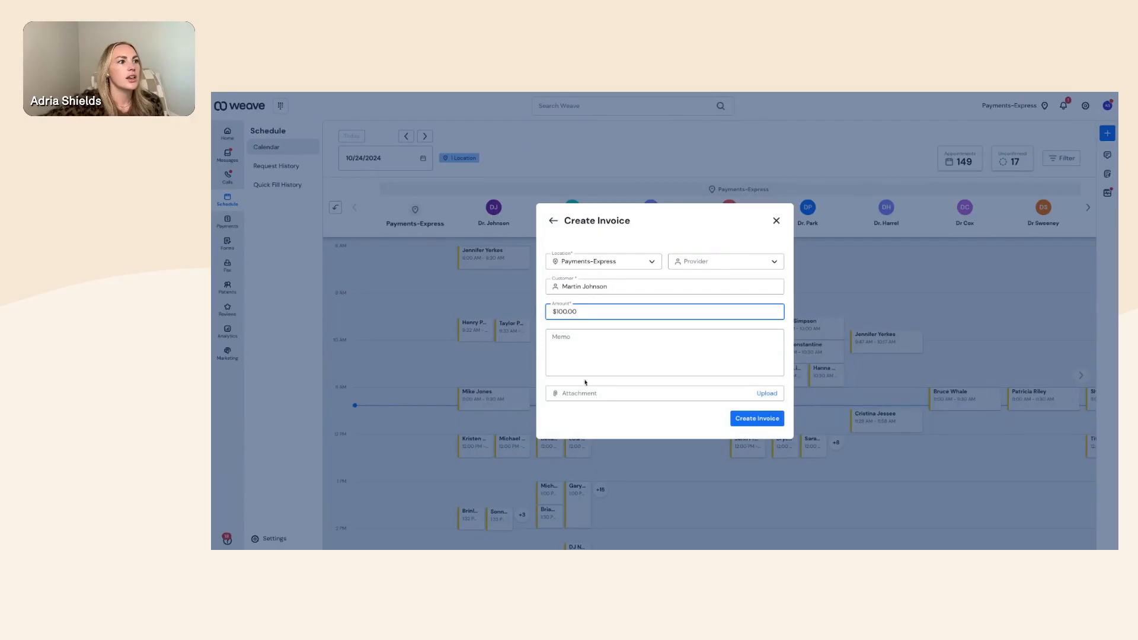
pyautogui.click(764, 420)
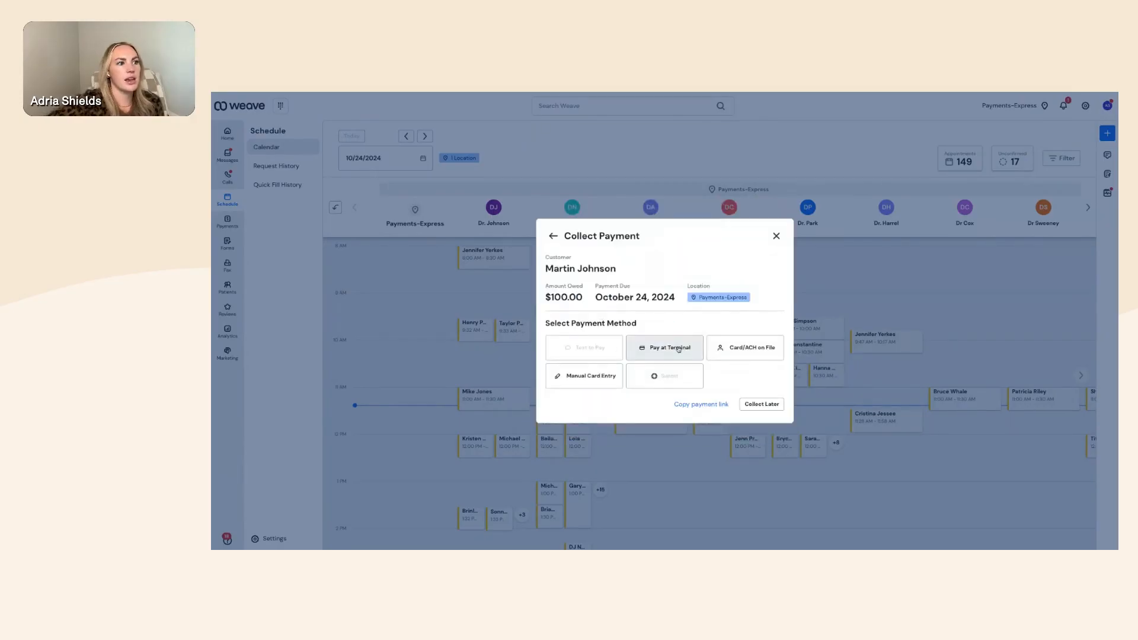
# Try collecting the $100.00 invoice at the available online terminal, and close the payment and appointment details
pyautogui.click(678, 349)
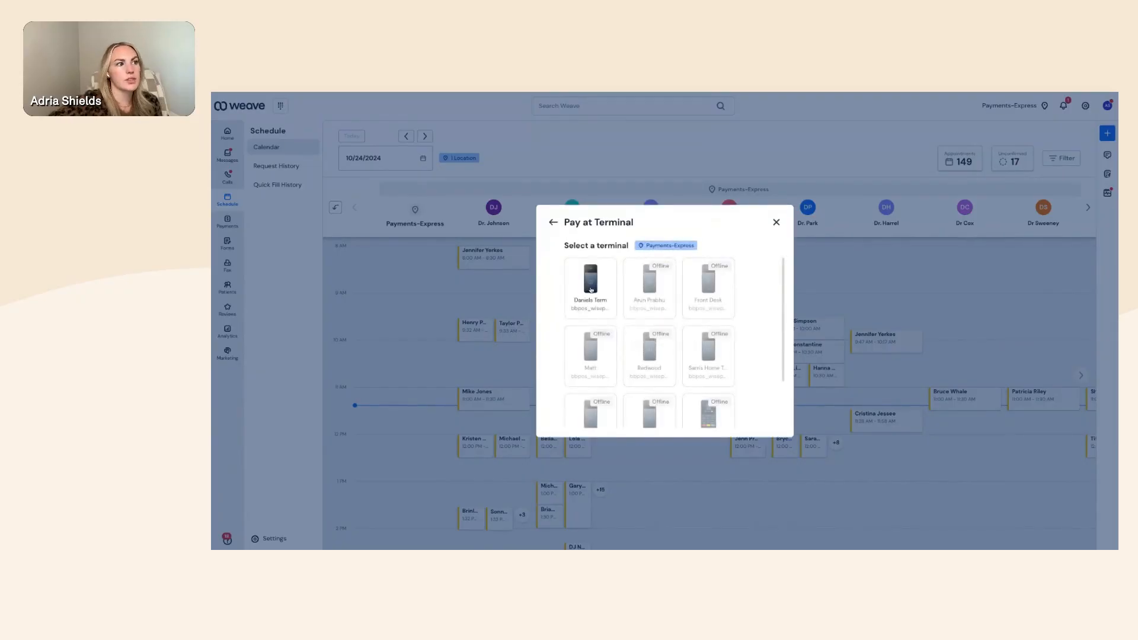
pyautogui.click(592, 290)
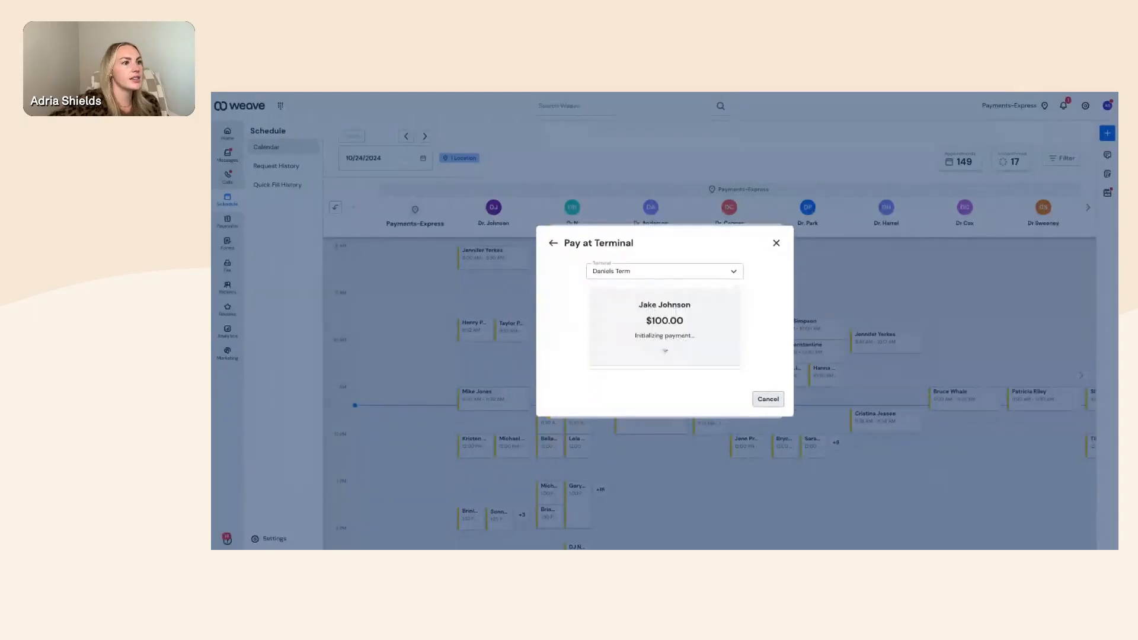
pyautogui.click(777, 246)
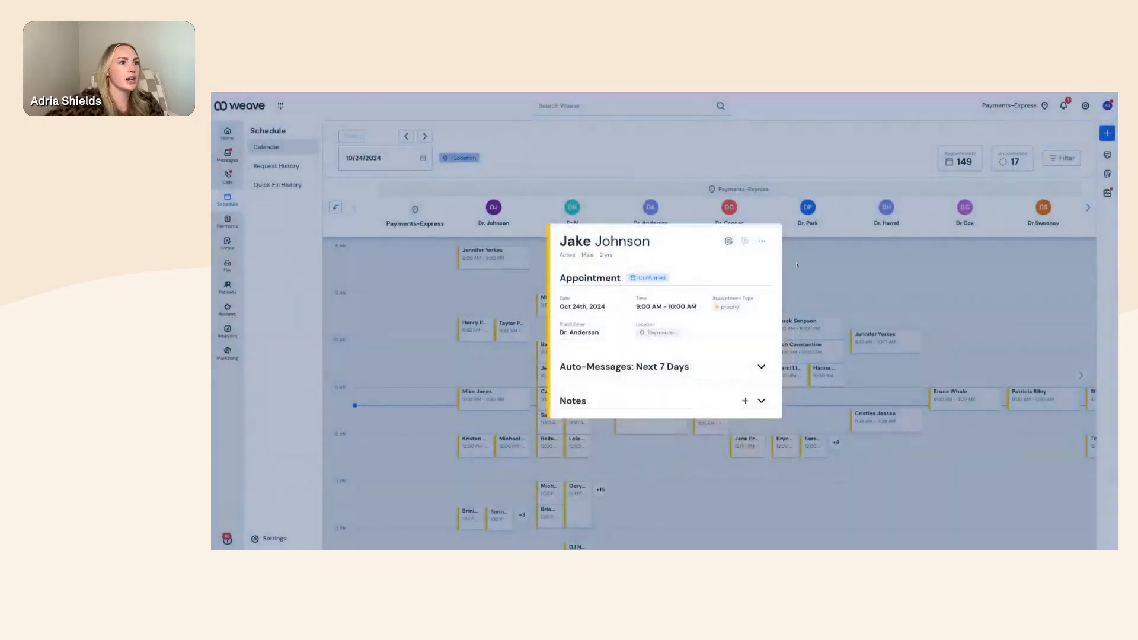
pyautogui.click(822, 280)
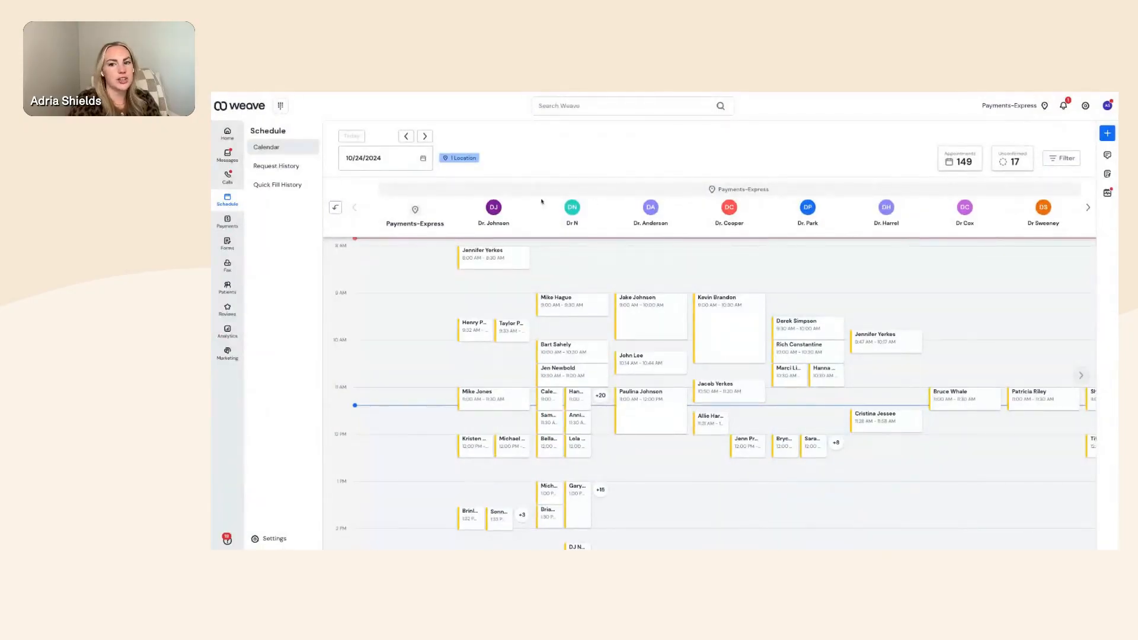
# Add a message signature with a dash and the sender's first name from the first inbox conversation
pyautogui.click(229, 157)
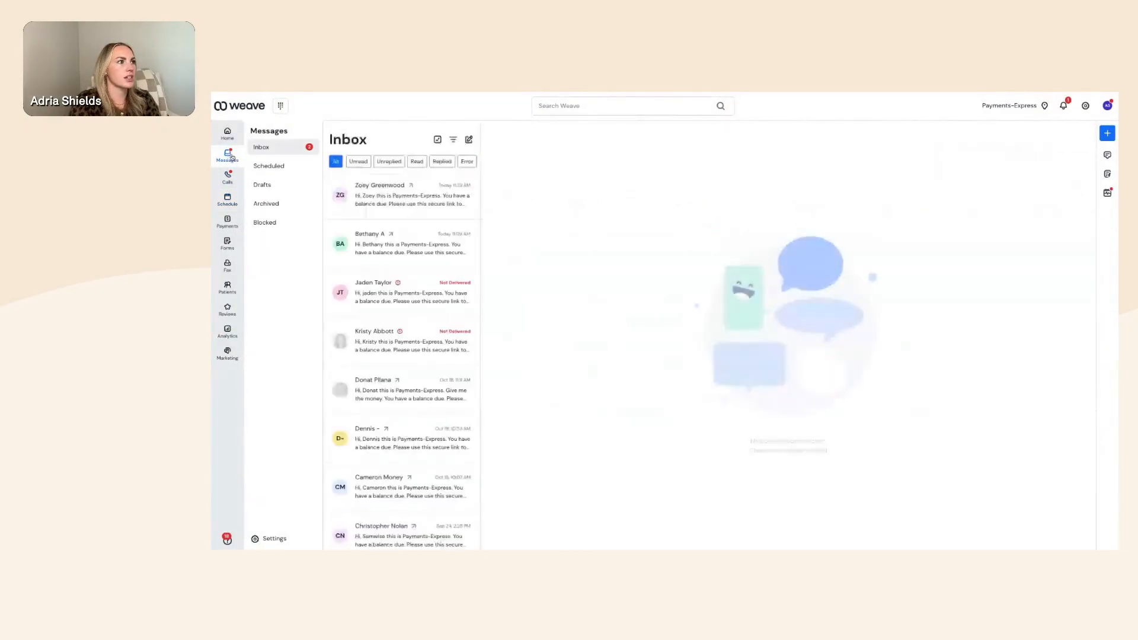
pyautogui.click(376, 202)
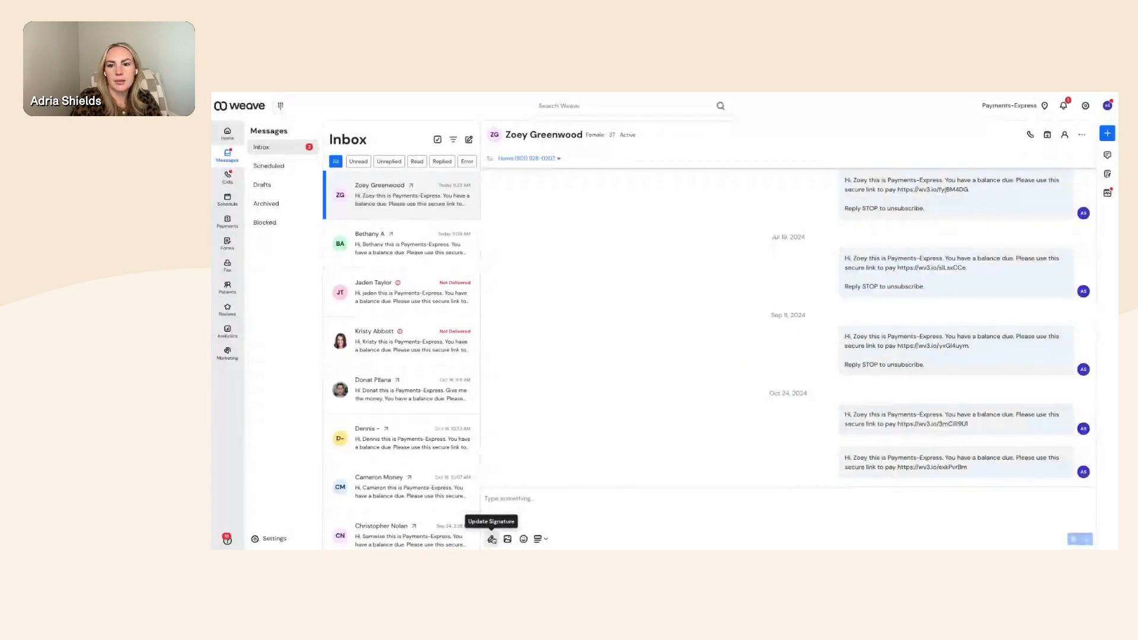
pyautogui.click(492, 540)
pyautogui.click(598, 312)
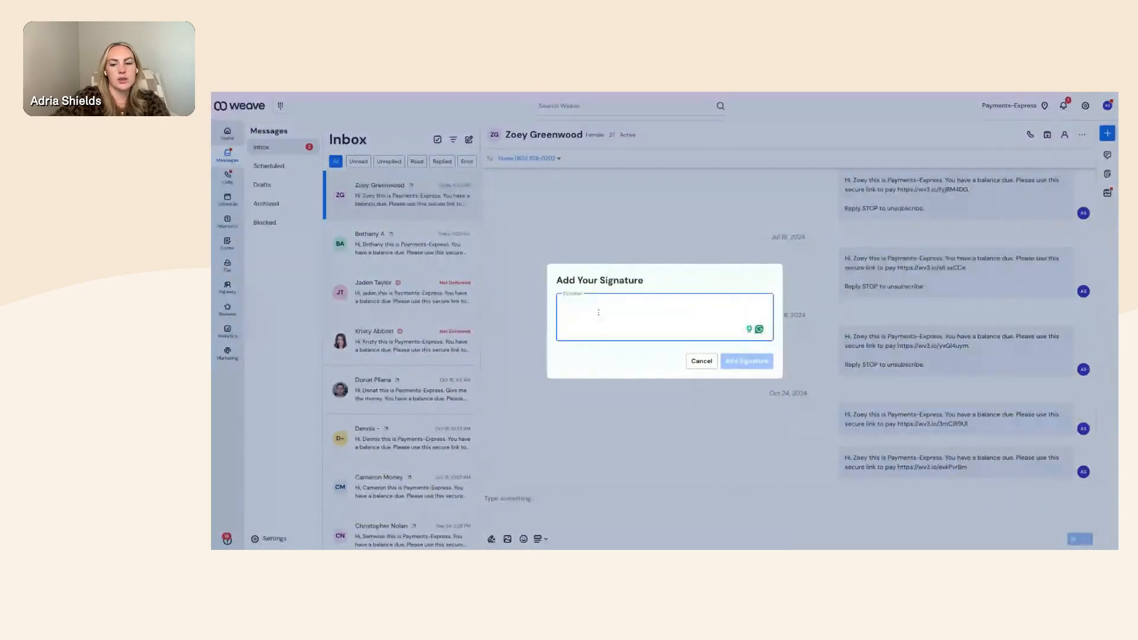
pyautogui.write('- Adri')
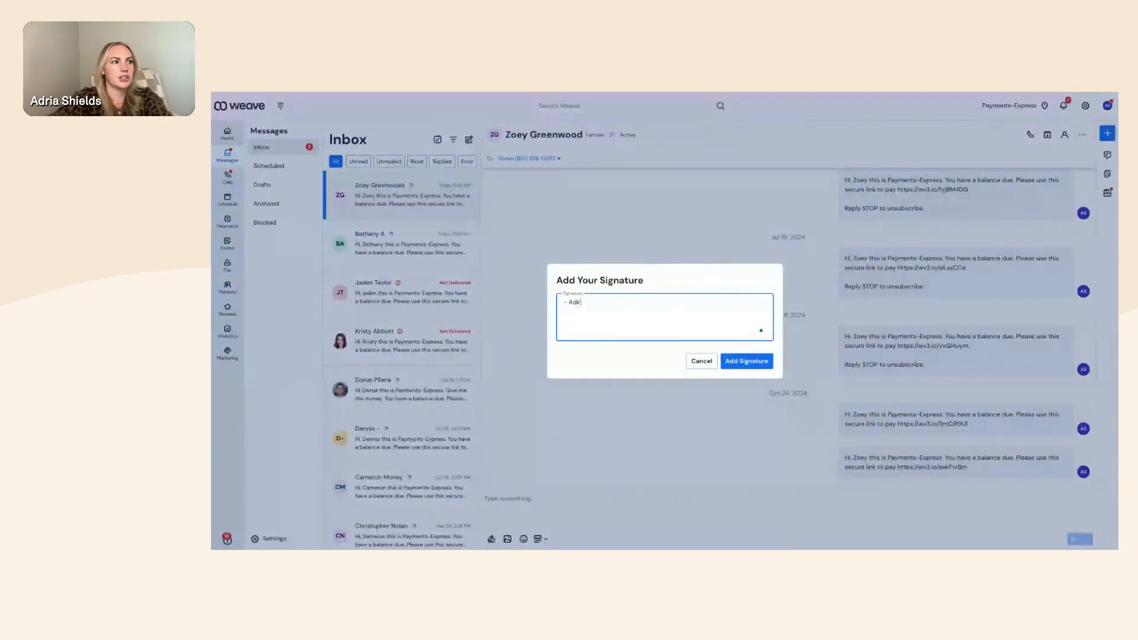
pyautogui.write('a')
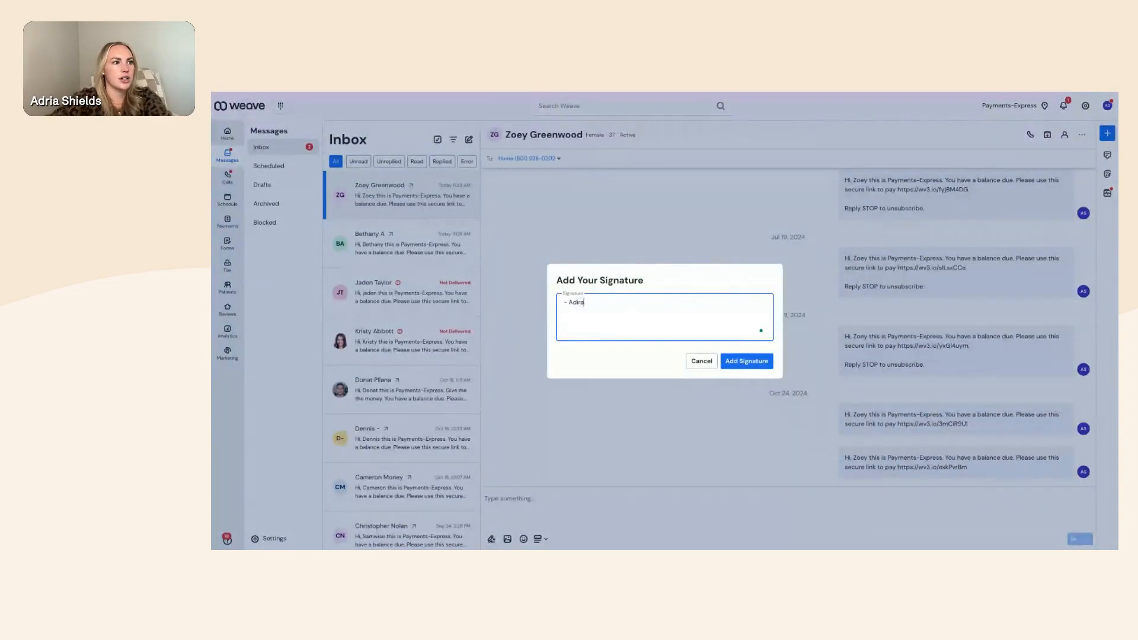
pyautogui.click(757, 360)
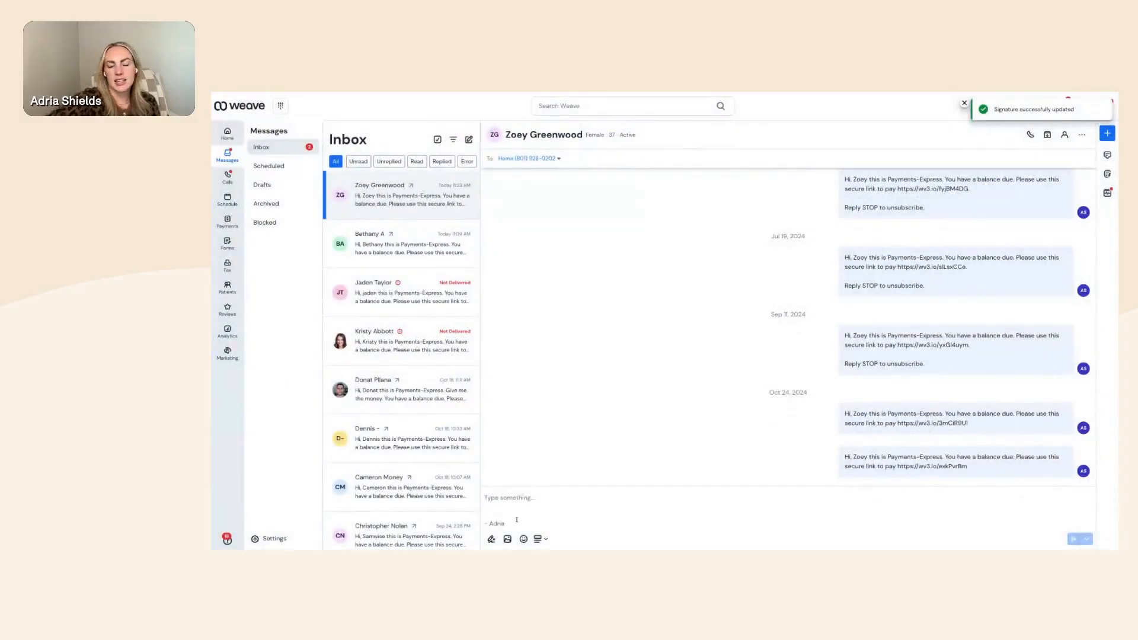